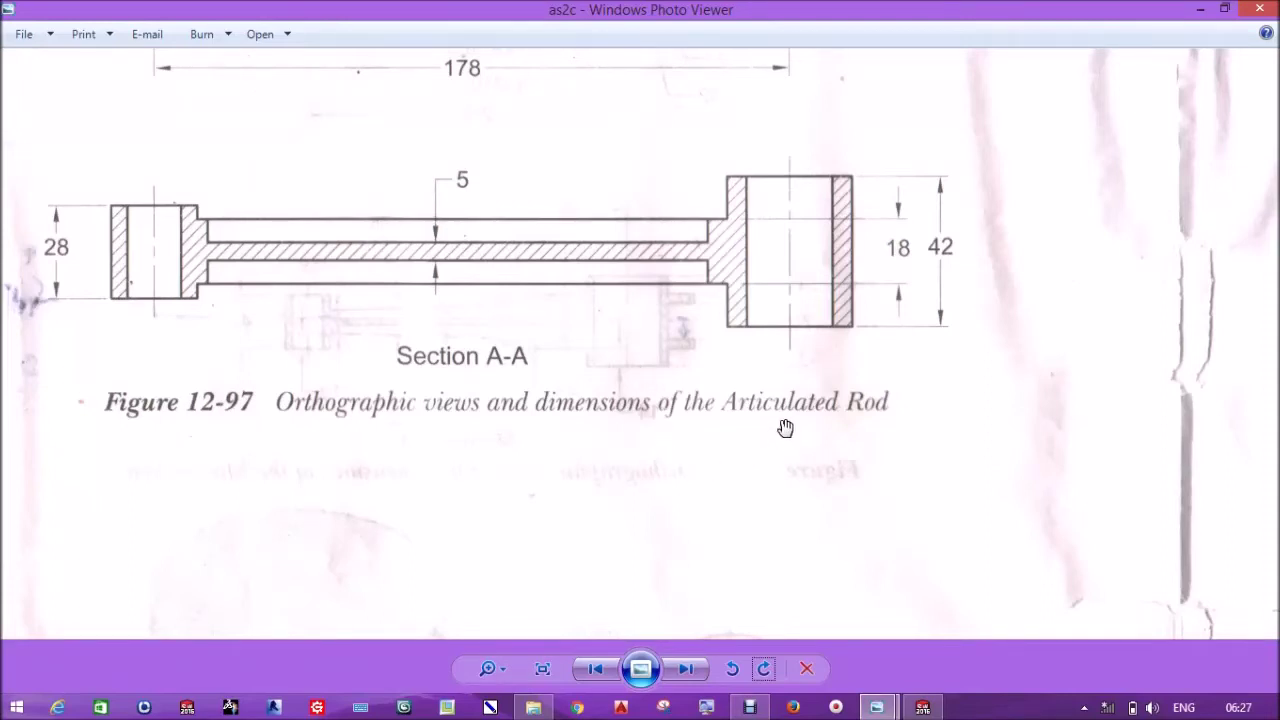
# Step: Look over the piston ring and articulated rod in the reference drawing
pyautogui.scroll(-1, 786, 451)
pyautogui.scroll(-3, 820, 463)
pyautogui.scroll(3, 820, 463)
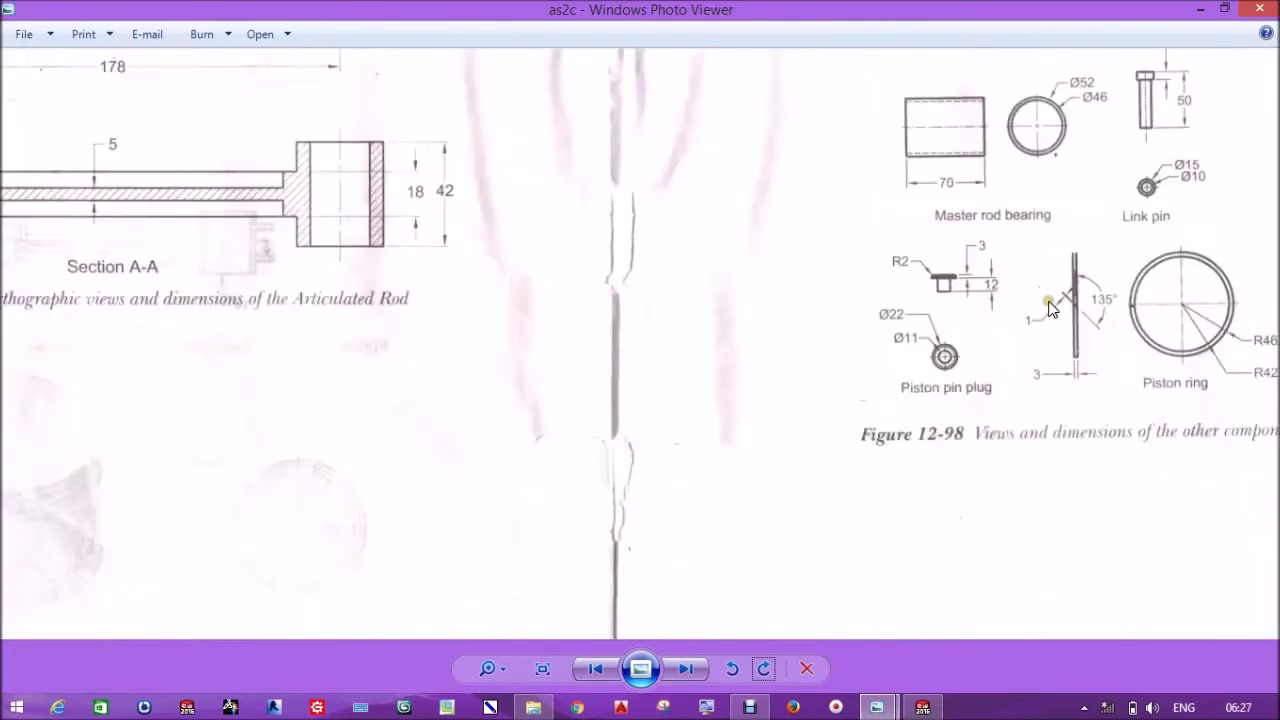
pyautogui.scroll(2, 1069, 330)
pyautogui.moveTo(1069, 330); pyautogui.dragTo(383, 235)
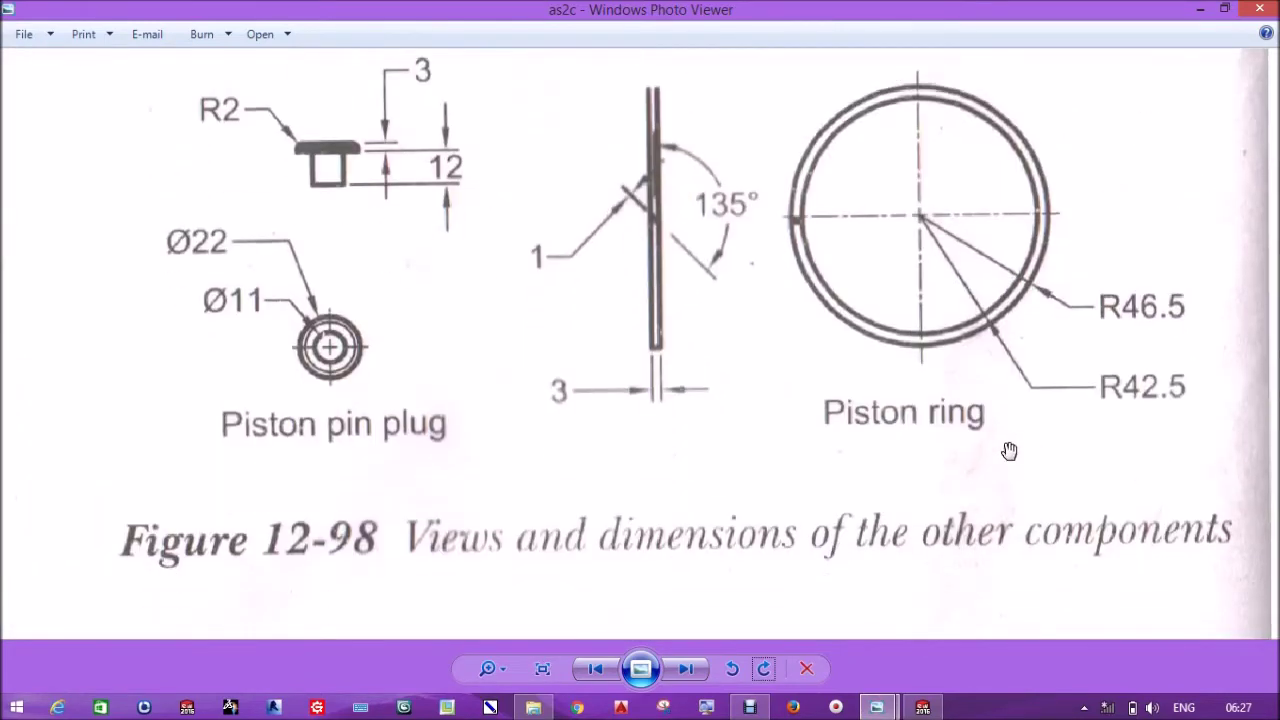
pyautogui.scroll(-3, 1009, 451)
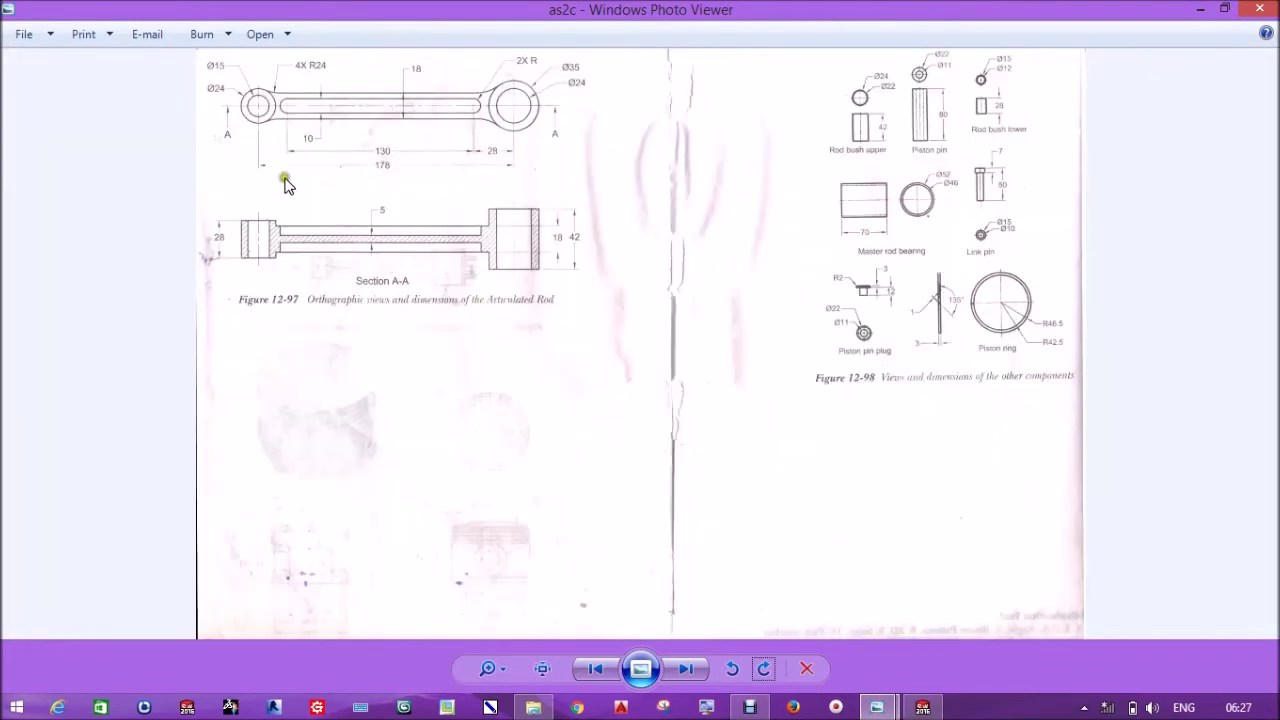
pyautogui.scroll(3, 279, 135)
pyautogui.moveTo(641, 300); pyautogui.dragTo(693, 410)
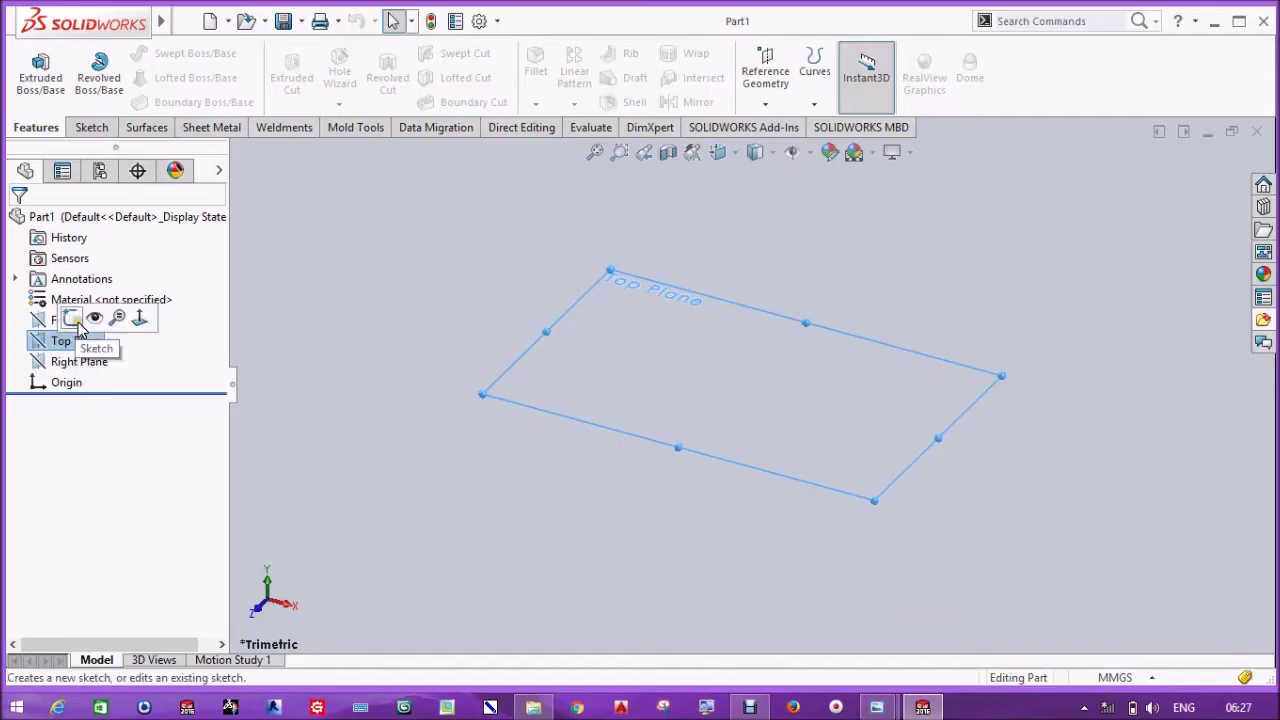
# Step: Start a Top Plane sketch with an infinite horizontal construction line through the origin
pyautogui.click(75, 315)
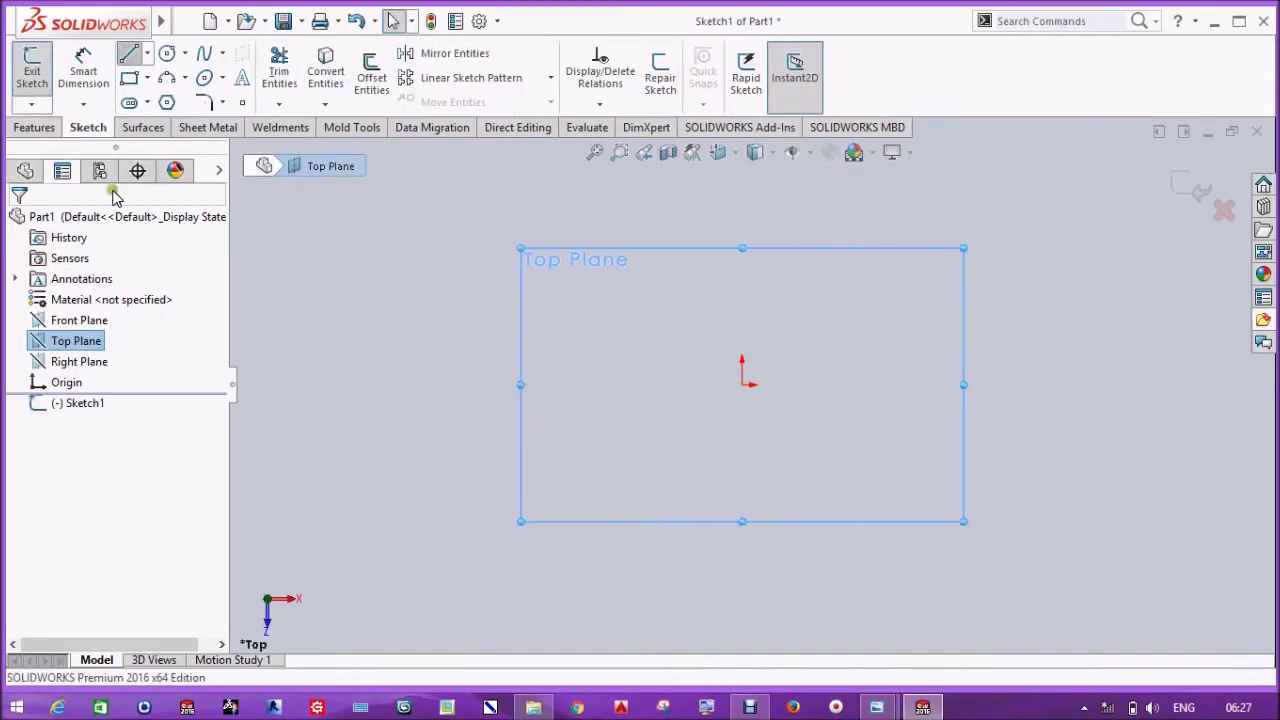
pyautogui.click(46, 368)
pyautogui.click(46, 472)
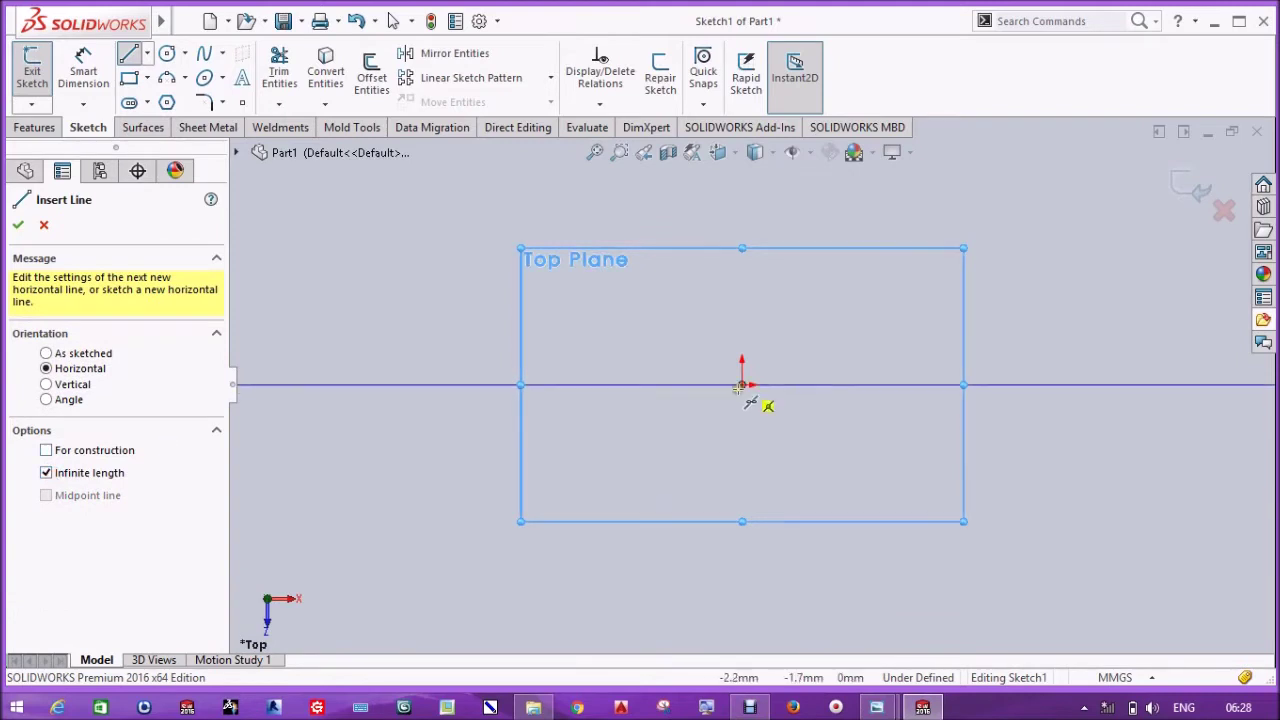
pyautogui.click(46, 450)
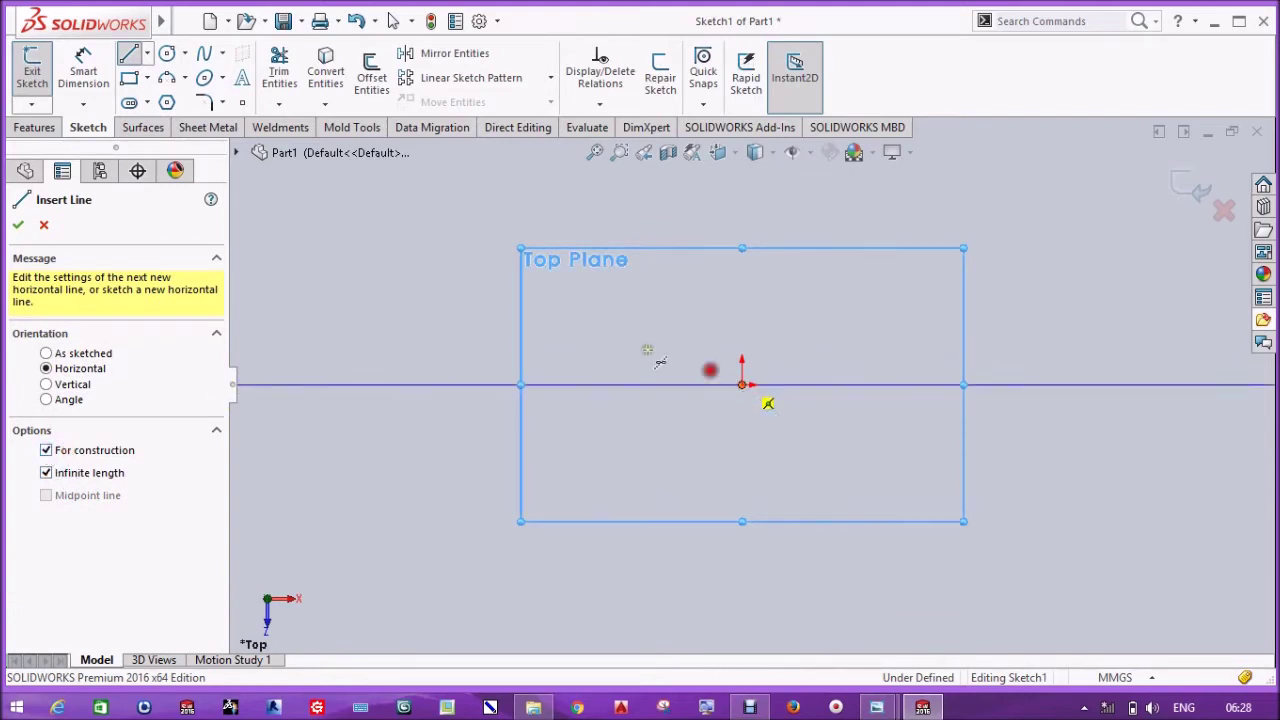
pyautogui.click(745, 385)
# Step: Add infinite vertical construction lines through the origin and further to the right
pyautogui.click(46, 384)
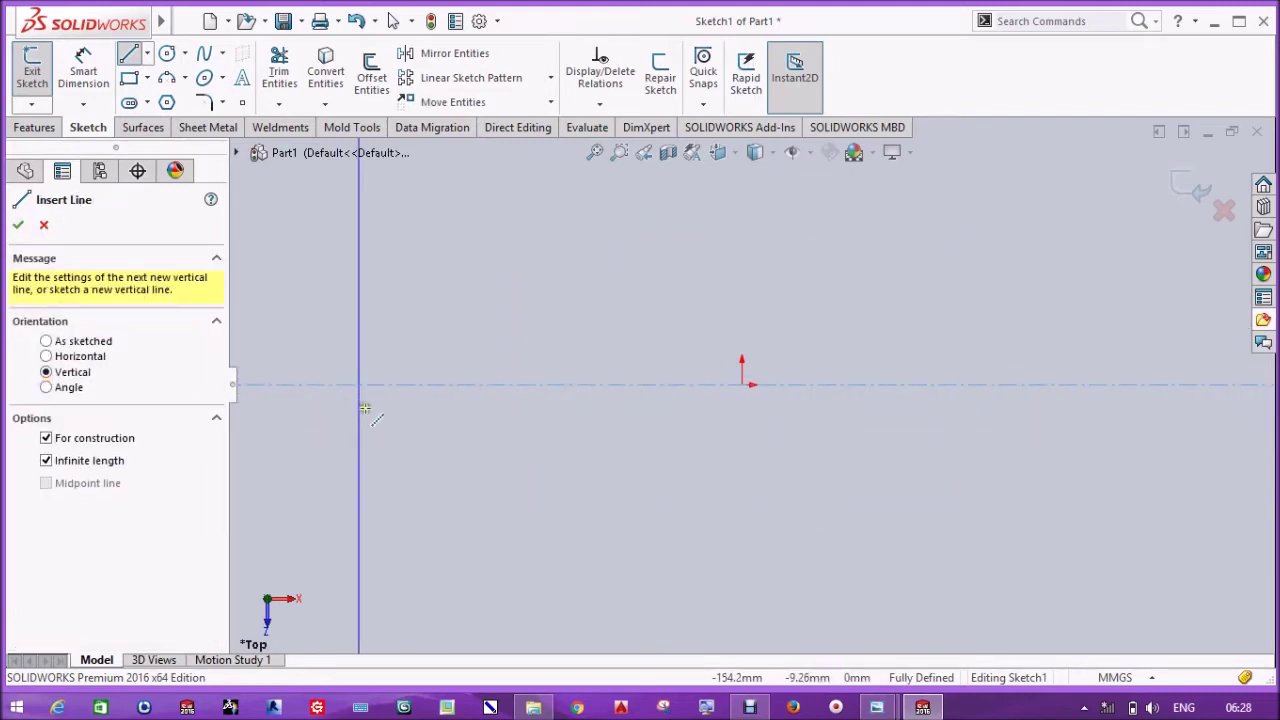
pyautogui.click(743, 385)
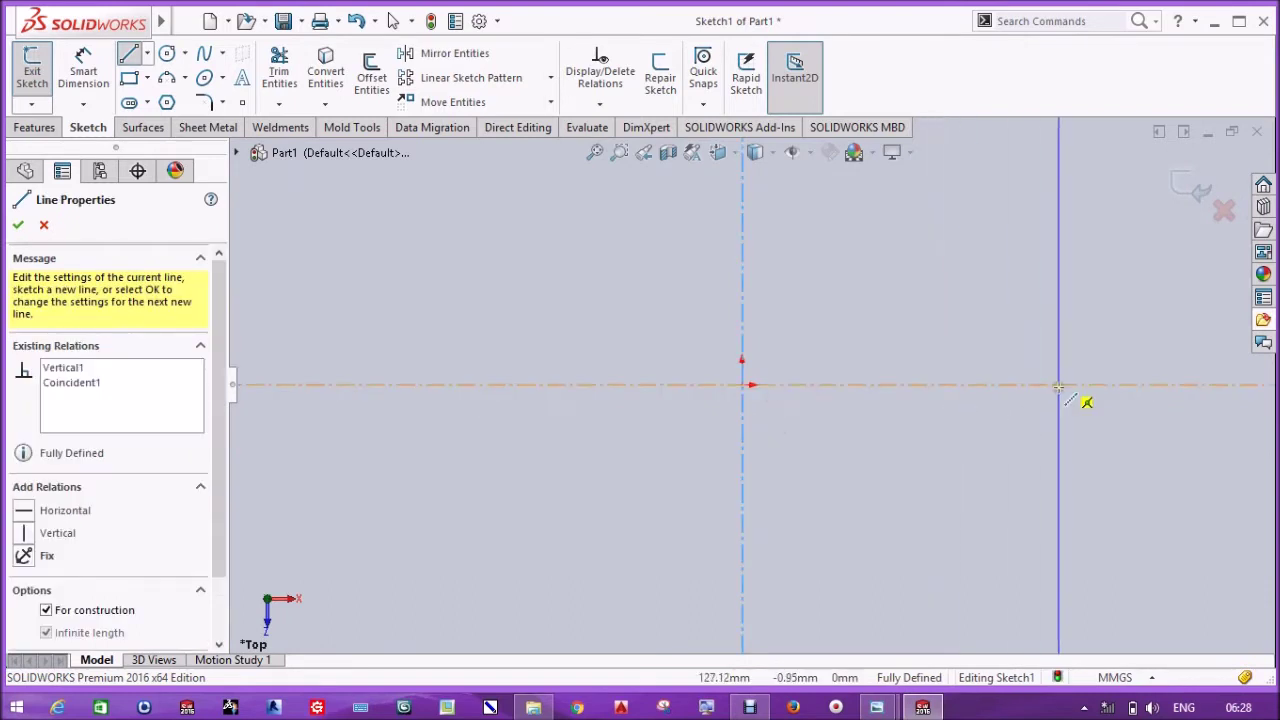
pyautogui.click(1058, 400)
pyautogui.rightClick(900, 262)
pyautogui.click(945, 278)
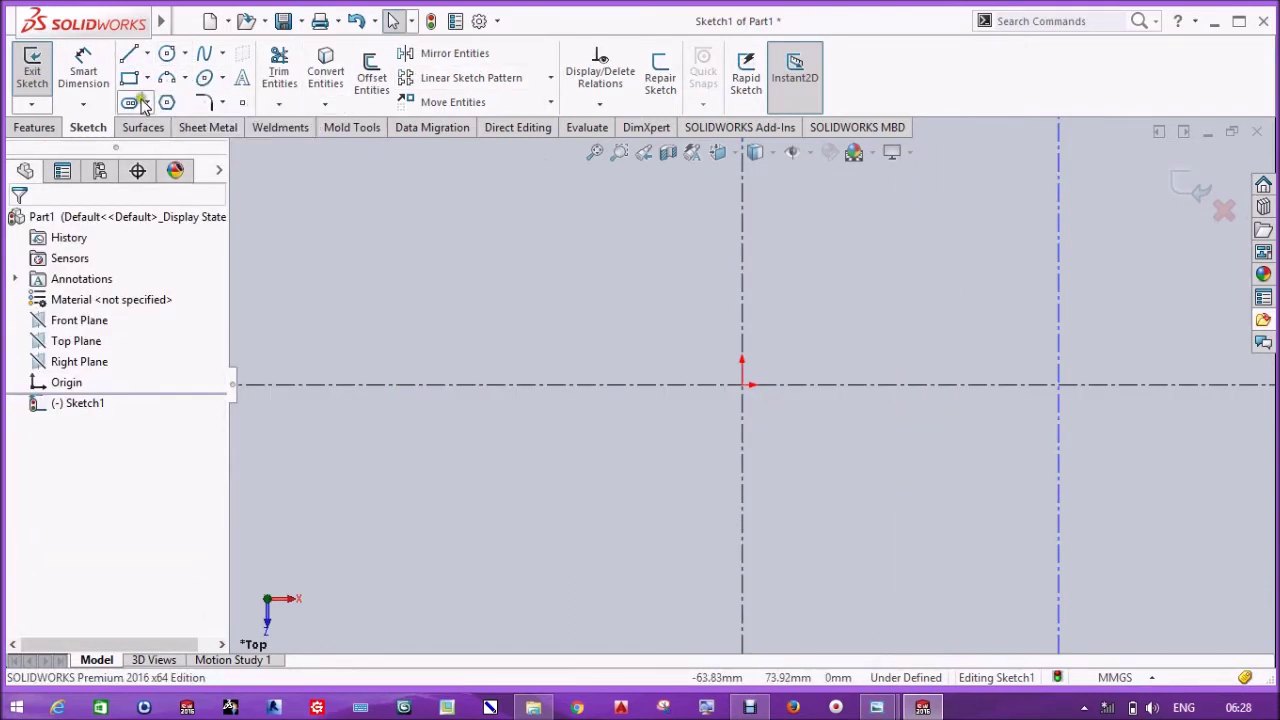
# Step: Draw a centerpoint straight slot on the horizontal axis between the centrelines
pyautogui.click(149, 103)
pyautogui.click(897, 386)
pyautogui.click(999, 386)
pyautogui.click(944, 384)
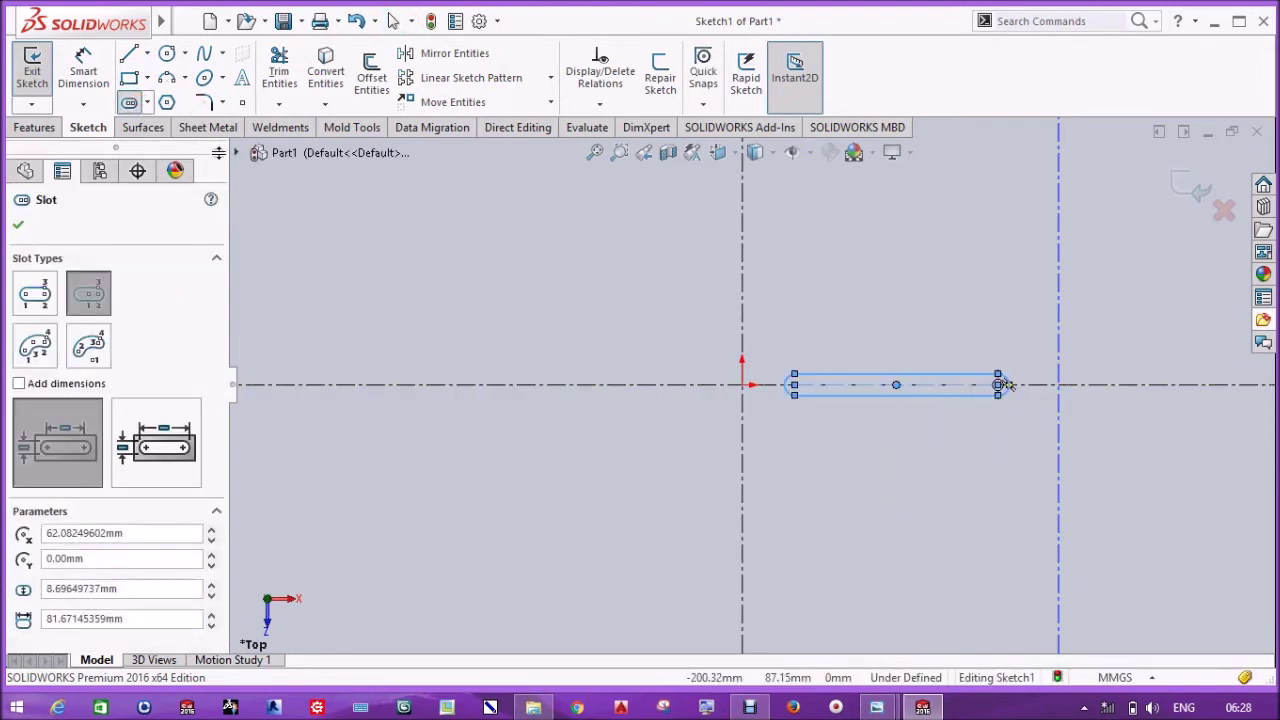
# Step: Draw circles centred on the origin and on the right centreline intersection
pyautogui.click(167, 53)
pyautogui.click(742, 385)
pyautogui.click(720, 364)
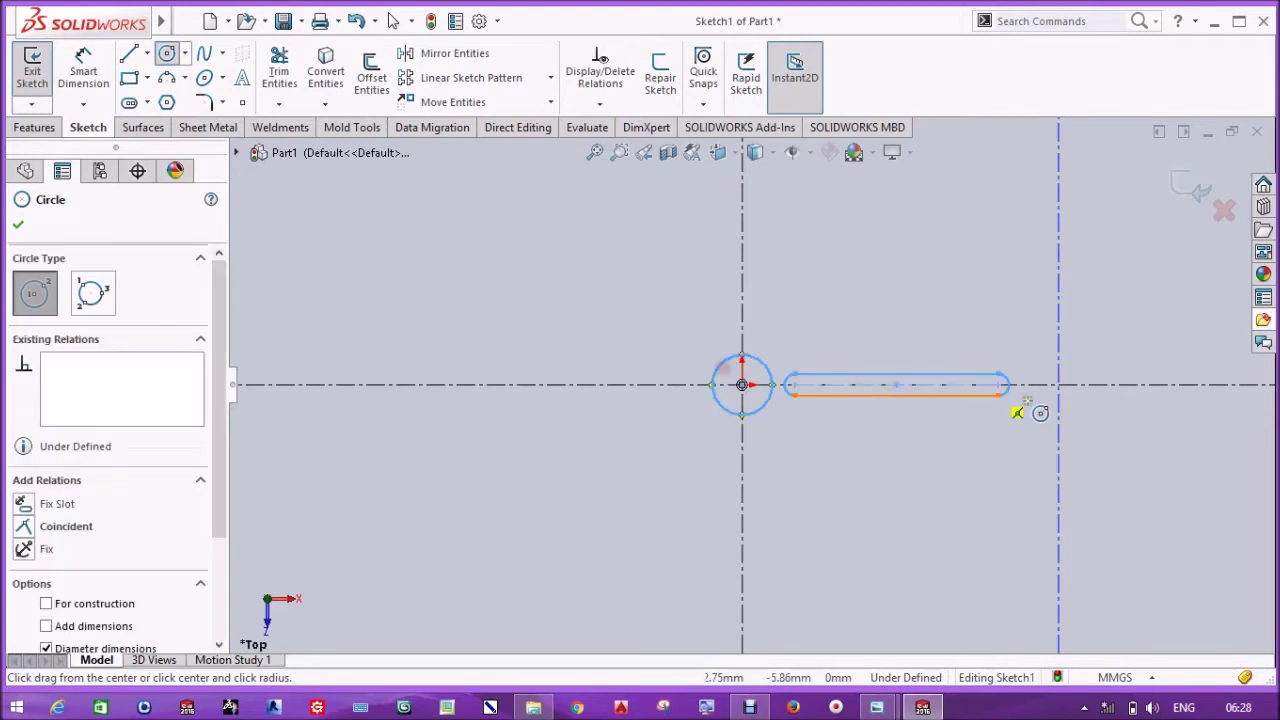
pyautogui.click(1059, 385)
pyautogui.click(1085, 390)
pyautogui.scroll(-3, 870, 395)
pyautogui.scroll(2, 404, 373)
pyautogui.scroll(-2, 404, 373)
# Step: Add a smaller concentric circle inside each of the two circles
pyautogui.click(588, 400)
pyautogui.click(640, 410)
pyautogui.scroll(2, 736, 400)
pyautogui.scroll(-2, 1169, 417)
pyautogui.click(1098, 400)
pyautogui.click(1130, 428)
pyautogui.press('Escape')
# Step: Check the rod's left end in the reference drawing before dimensioning the sketch
pyautogui.scroll(2, 740, 330)
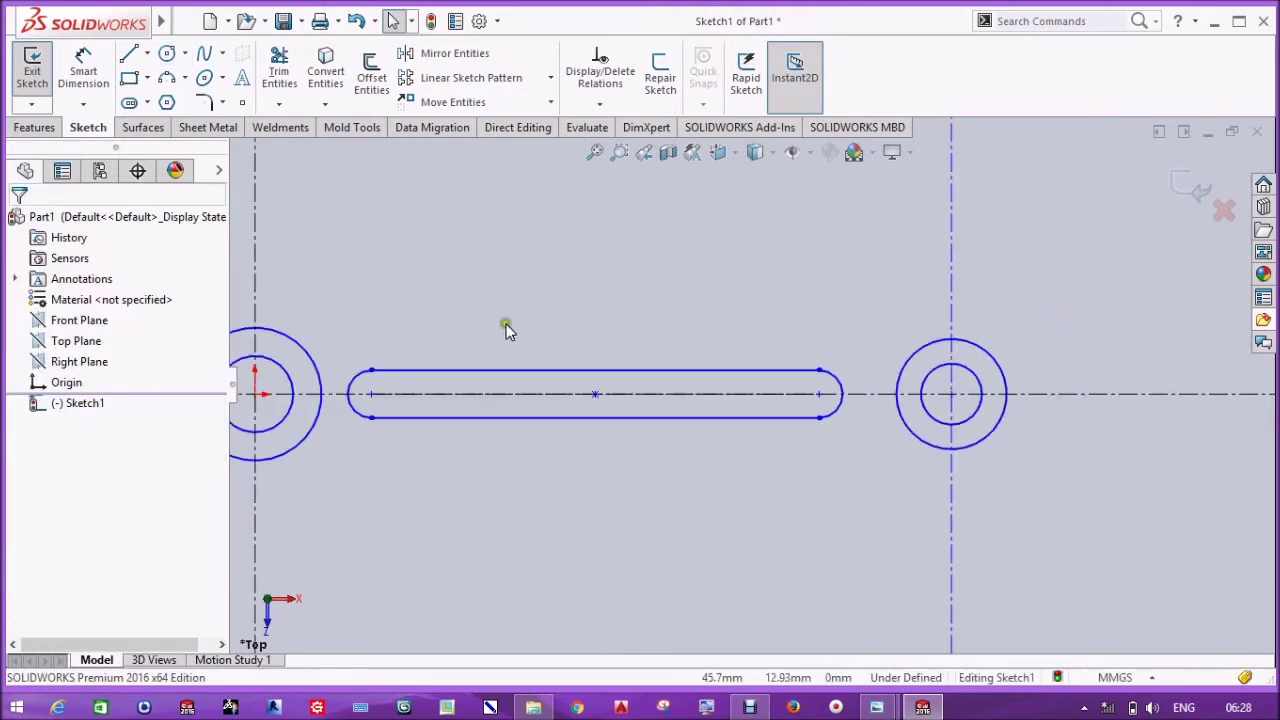
pyautogui.scroll(1, 507, 330)
pyautogui.scroll(-1, 477, 340)
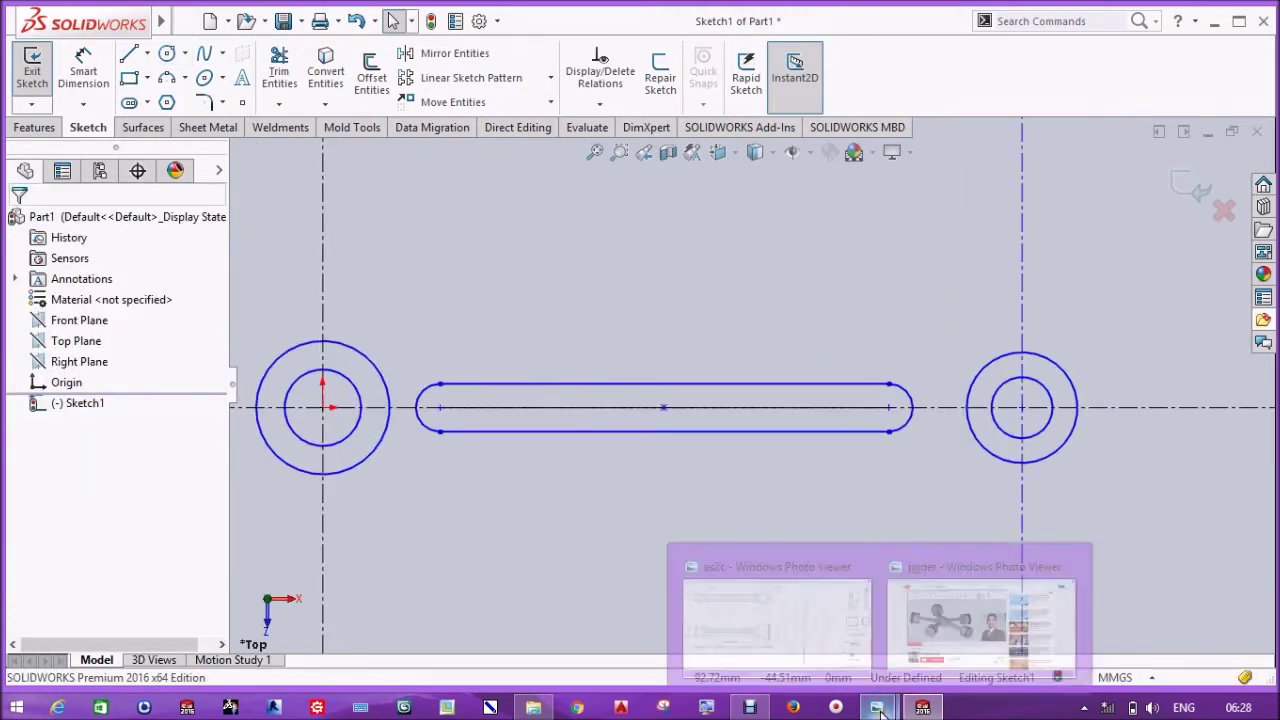
pyautogui.moveTo(876, 707)
pyautogui.click(775, 610)
pyautogui.scroll(2, 757, 277)
pyautogui.scroll(2, 757, 277)
pyautogui.moveTo(757, 277); pyautogui.dragTo(1116, 121)
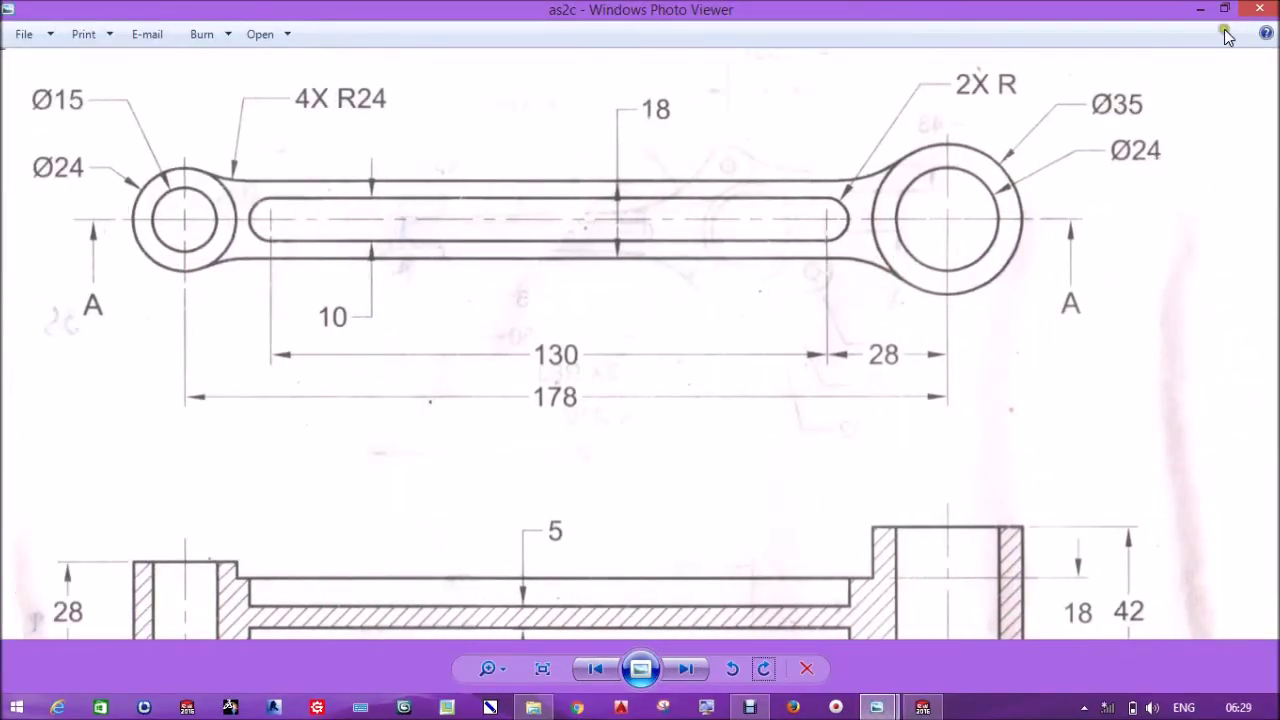
pyautogui.click(1200, 9)
pyautogui.click(97, 75)
# Step: Dimension the right circles as Ø35 outer and Ø24 inner
pyautogui.click(1062, 369)
pyautogui.click(1099, 340)
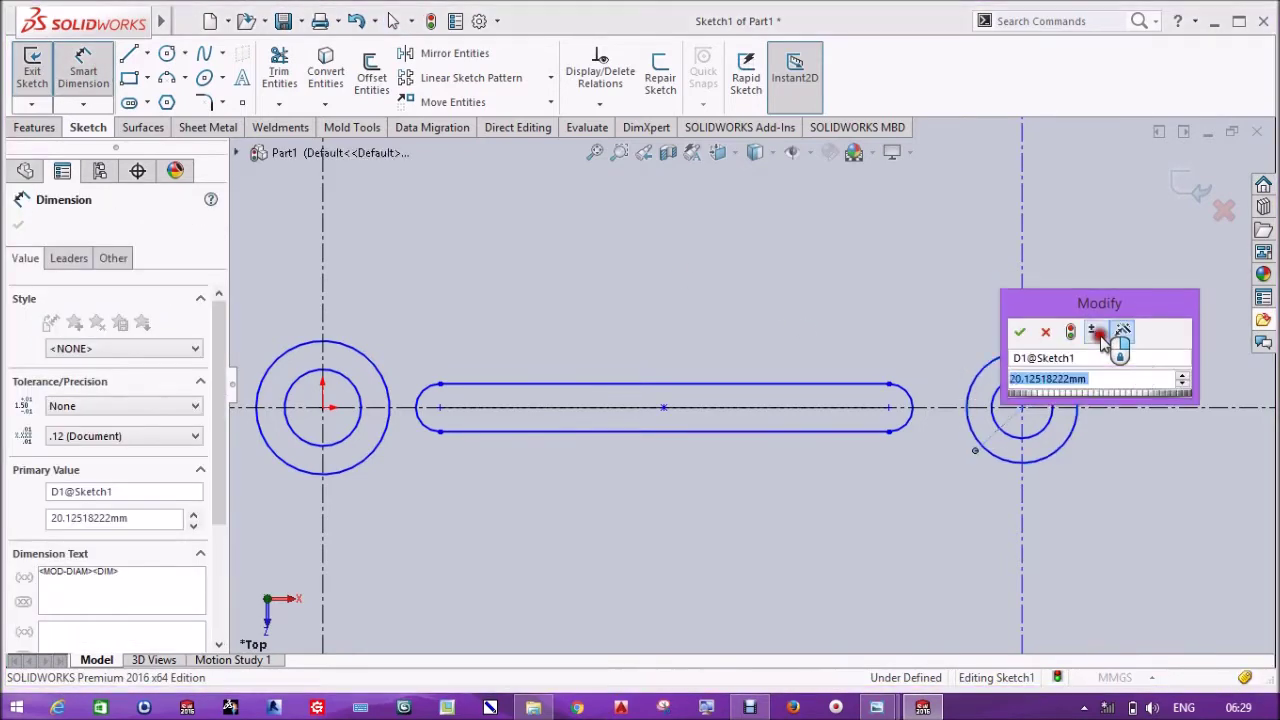
pyautogui.write('35')
pyautogui.click(1023, 334)
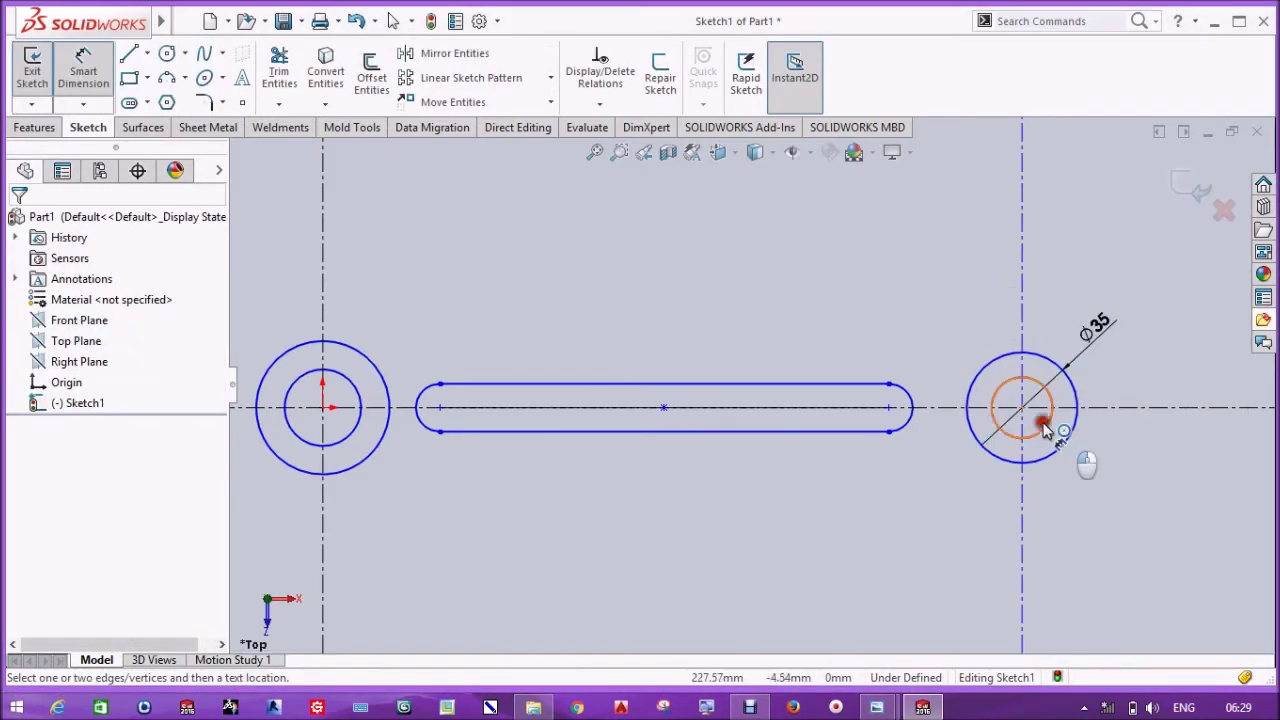
pyautogui.click(1045, 429)
pyautogui.click(1092, 470)
pyautogui.write('24')
pyautogui.press('Return')
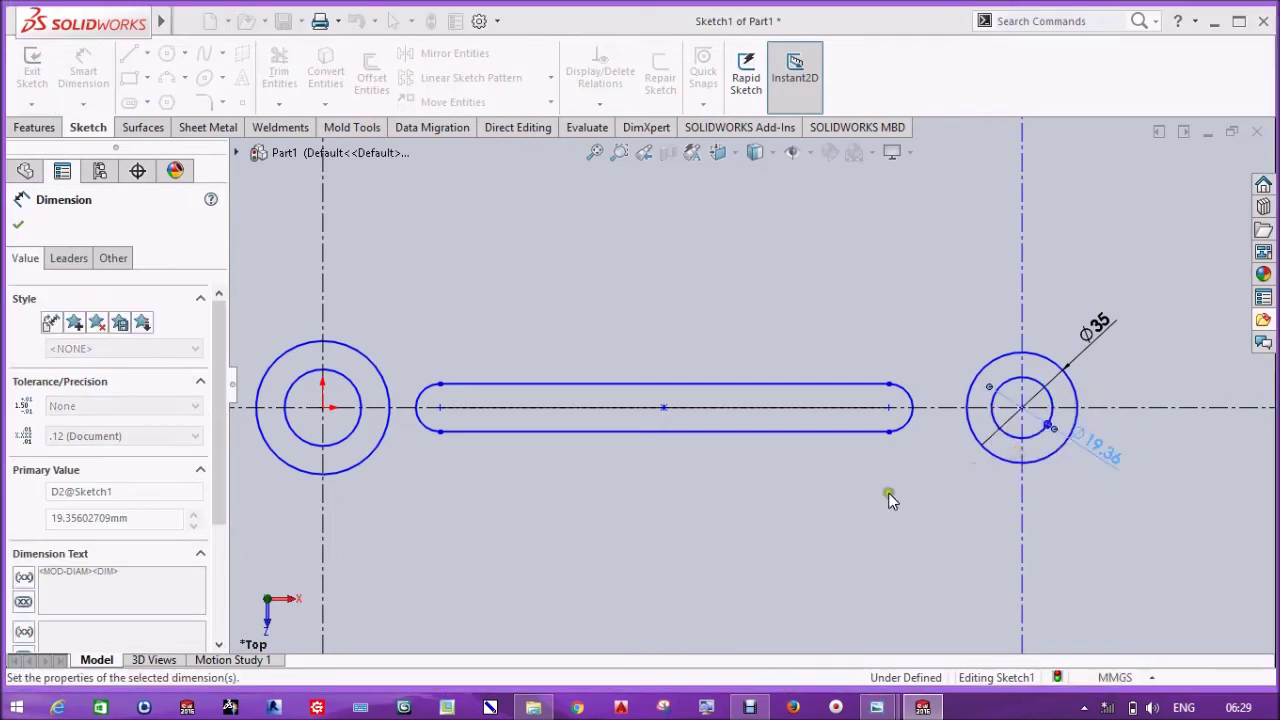
# Step: Dimension the left circles as Ø24 outer and Ø15 inner
pyautogui.click(370, 360)
pyautogui.click(369, 331)
pyautogui.write('24')
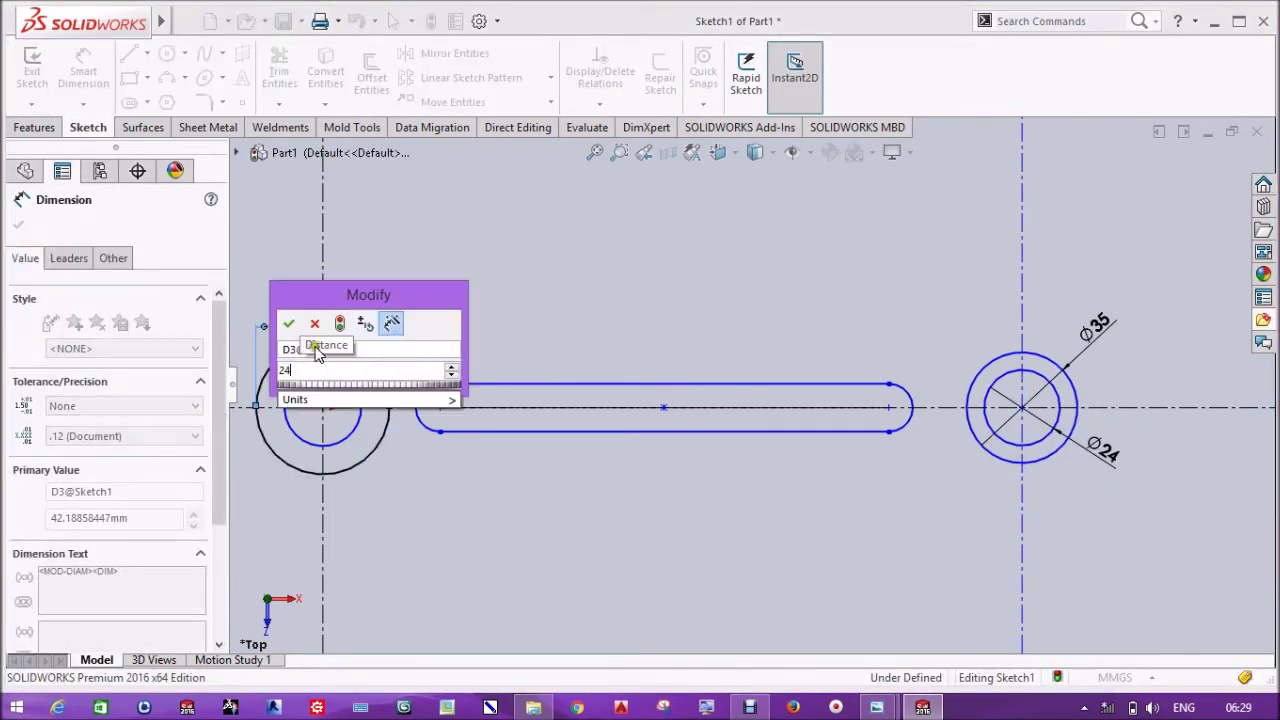
pyautogui.press('Return')
pyautogui.click(396, 352)
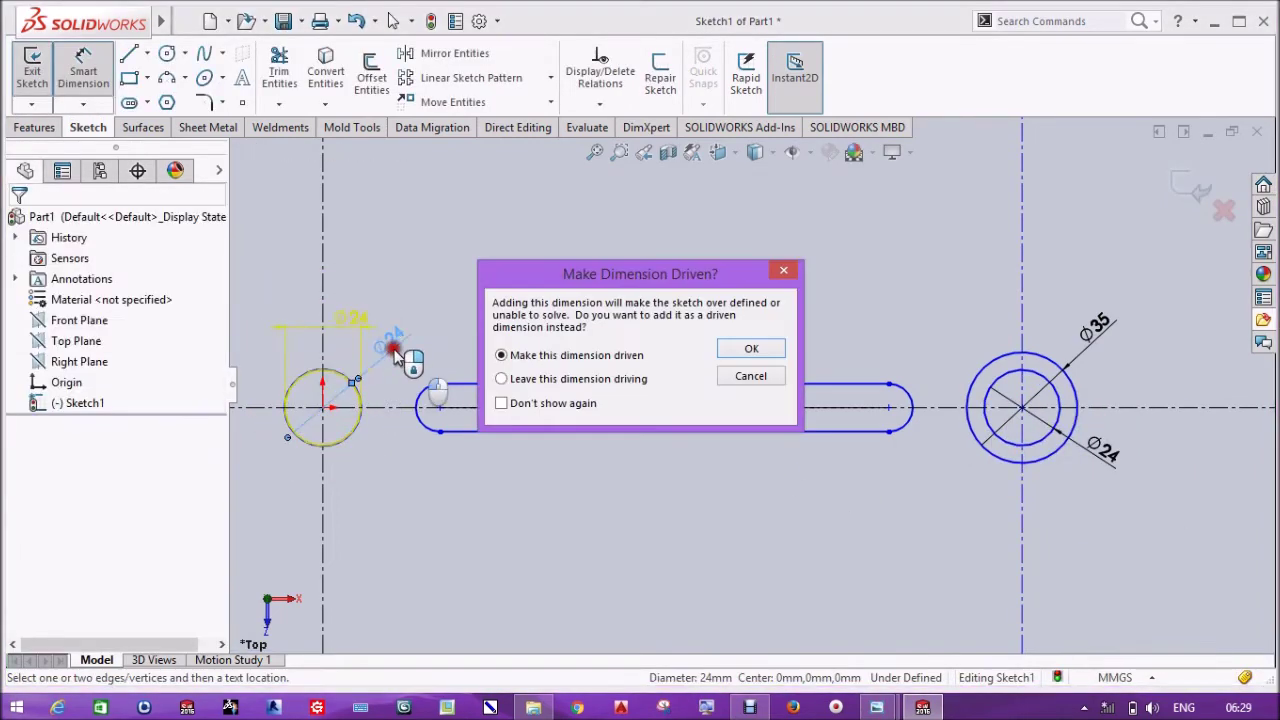
pyautogui.click(744, 376)
pyautogui.scroll(-4, 480, 400)
pyautogui.scroll(-2, 400, 390)
pyautogui.click(402, 383)
pyautogui.click(484, 428)
pyautogui.write('15')
pyautogui.press('Return')
# Step: Set the distance between the two vertical centrelines to 178
pyautogui.scroll(3, 531, 471)
pyautogui.scroll(3, 528, 463)
pyautogui.scroll(1, 1100, 408)
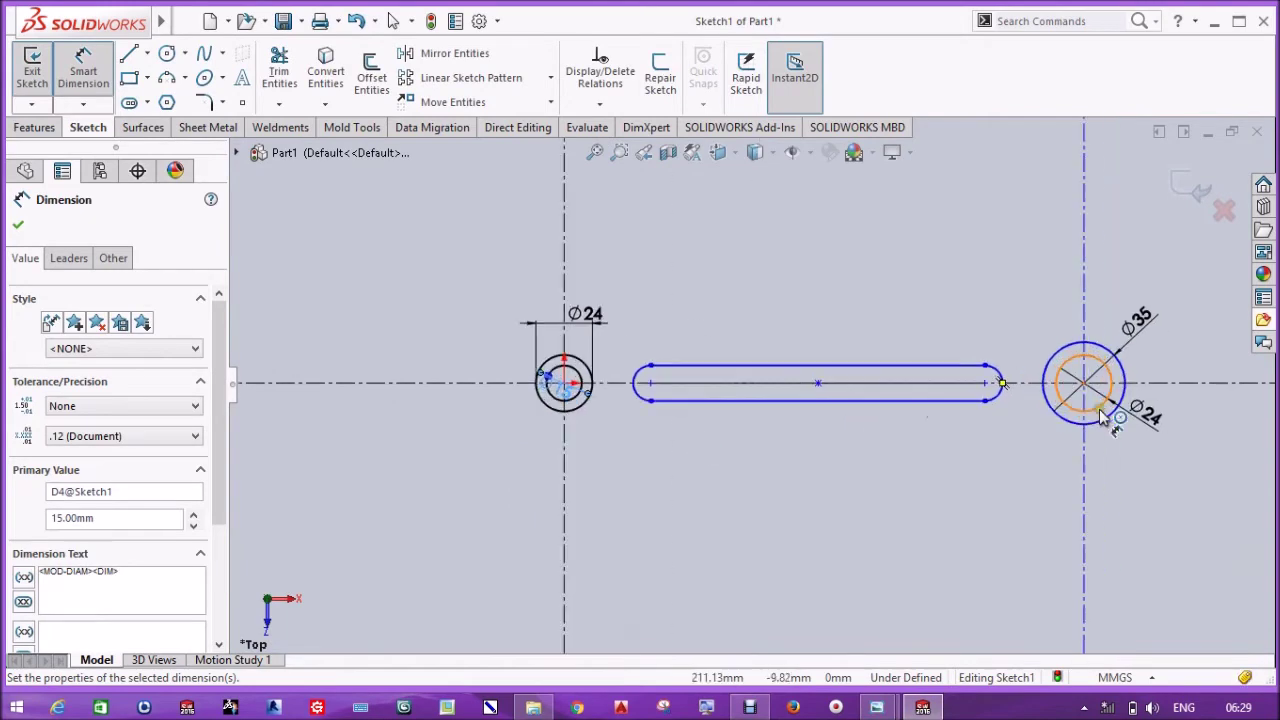
pyautogui.scroll(1, 591, 530)
pyautogui.click(436, 525)
pyautogui.click(875, 500)
pyautogui.click(720, 505)
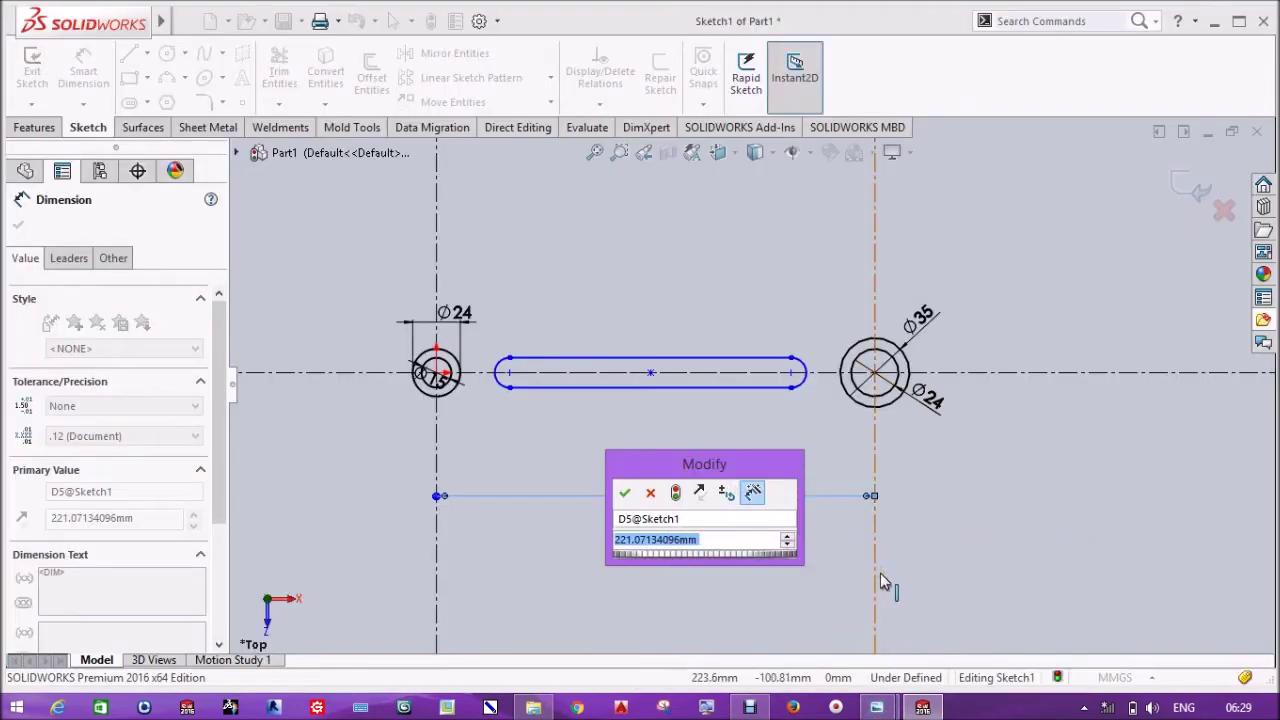
pyautogui.press('Escape')
pyautogui.write('178')
pyautogui.press('Escape')
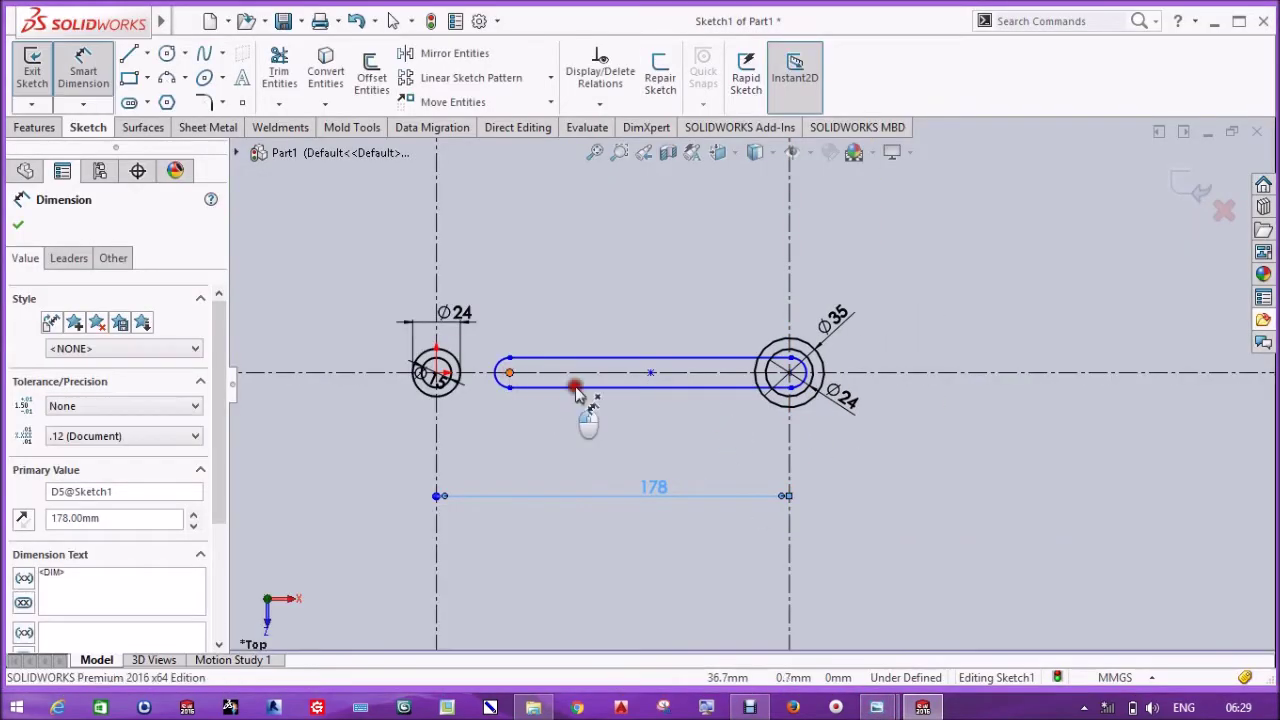
# Step: Dimension the slot length as 130
pyautogui.click(650, 388)
pyautogui.click(790, 374)
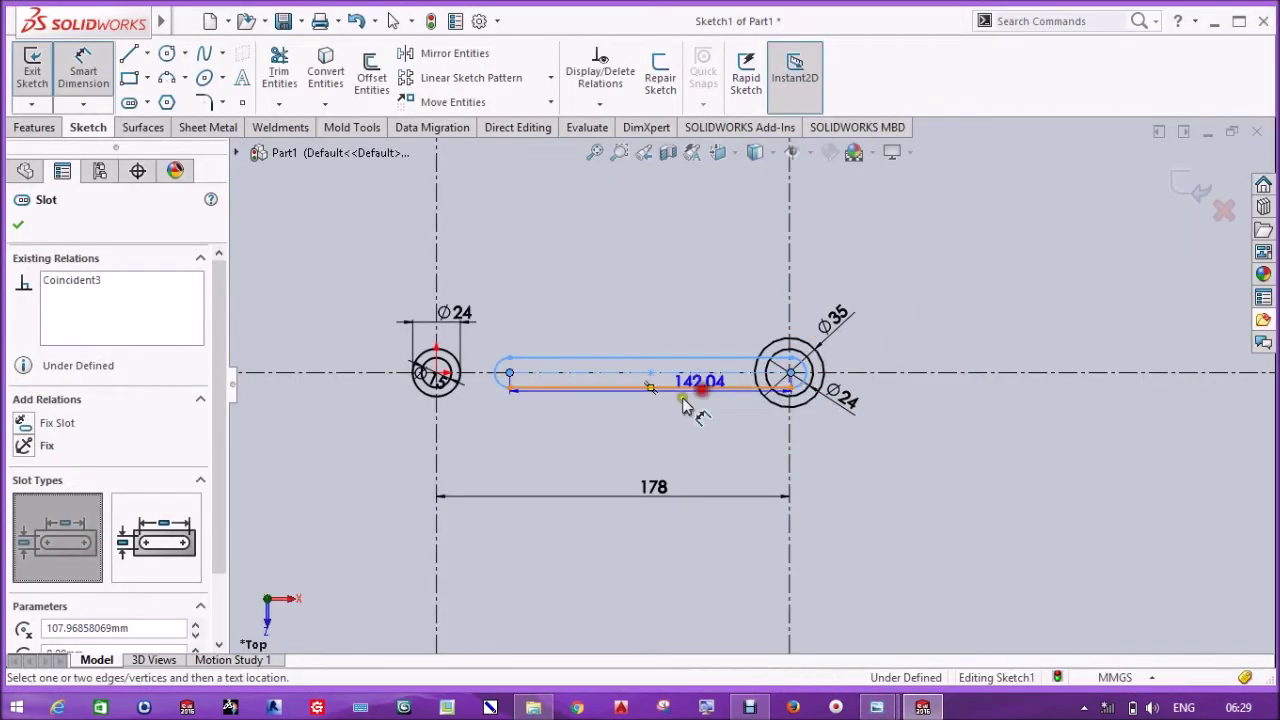
pyautogui.click(657, 418)
pyautogui.write('130')
pyautogui.press('Return')
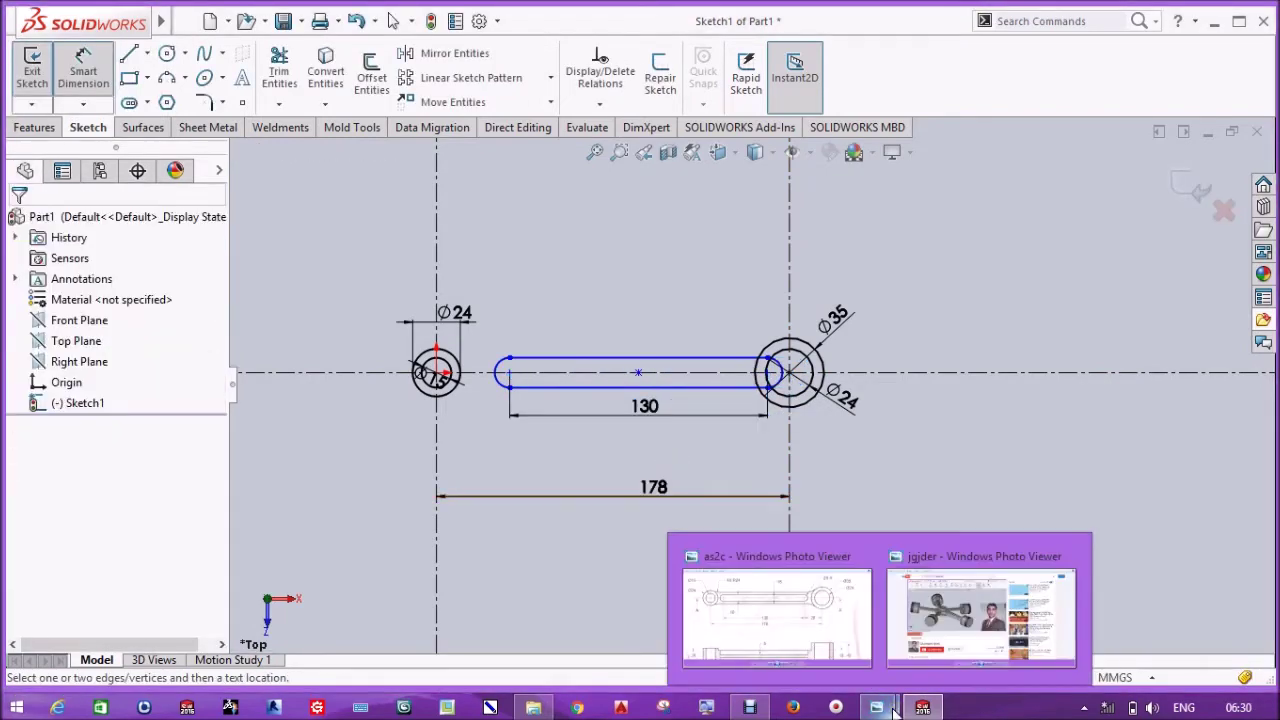
# Step: Give the slot a width dimension of 18 after checking the reference drawing
pyautogui.moveTo(876, 707)
pyautogui.click(820, 640)
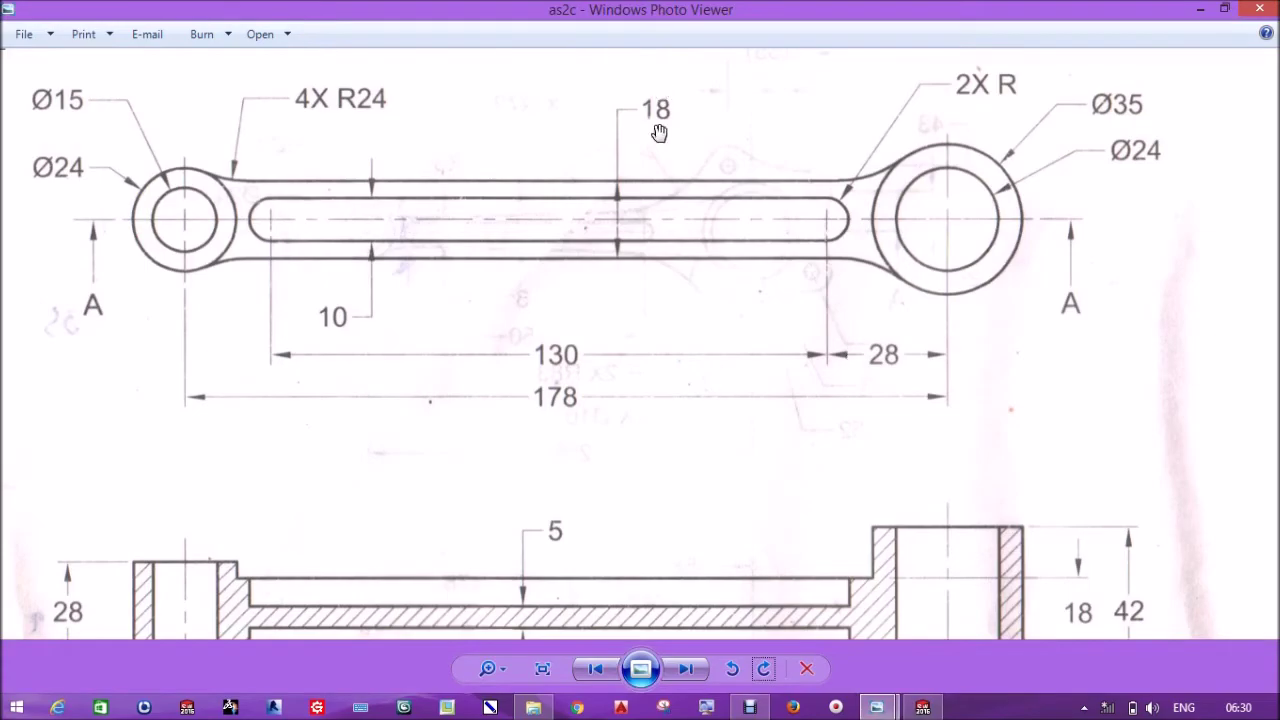
pyautogui.click(1198, 12)
pyautogui.click(660, 360)
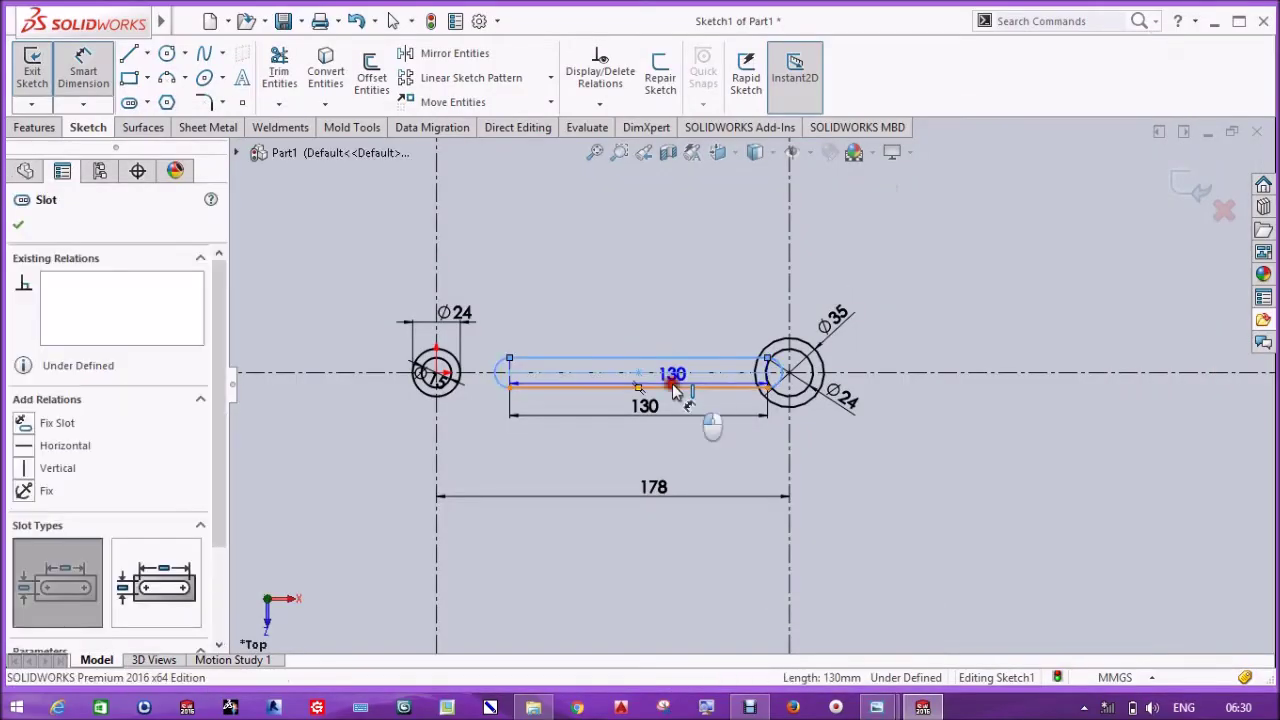
pyautogui.click(665, 335)
pyautogui.write('18')
pyautogui.press('Return')
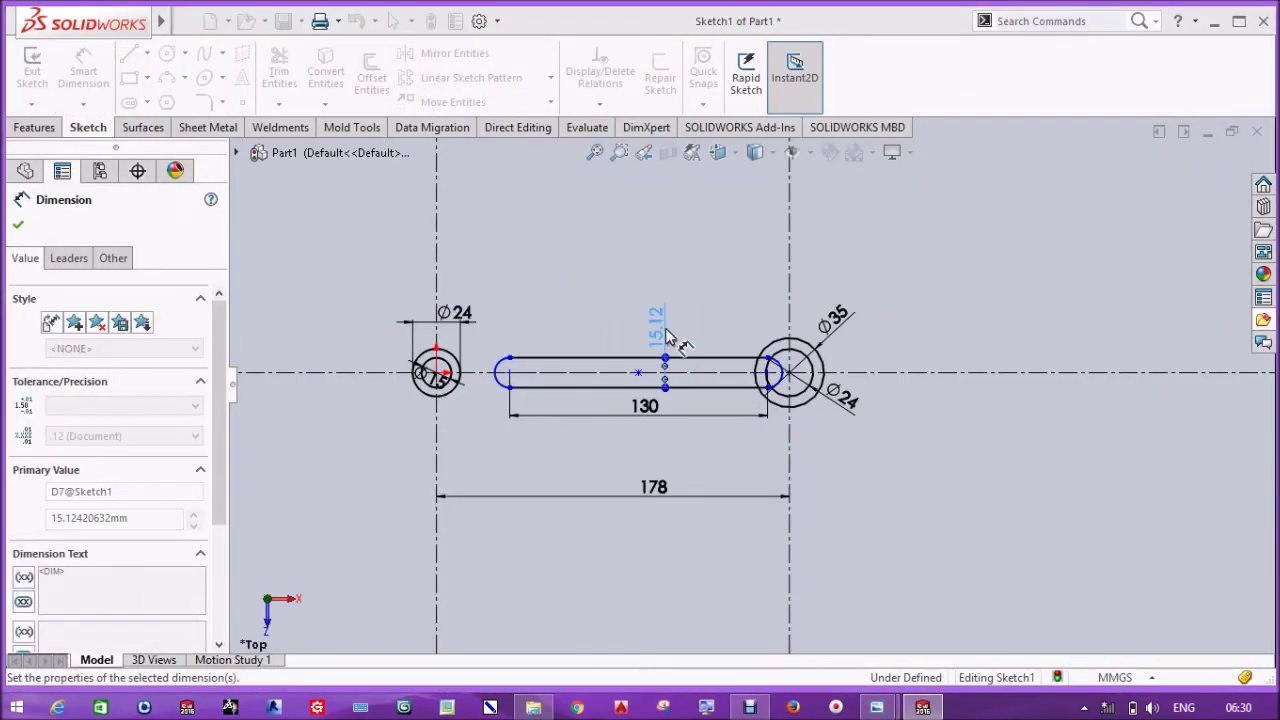
# Step: Dimension the slot's right end 28 from the right circle's centre
pyautogui.scroll(-1, 808, 395)
pyautogui.scroll(-2, 810, 393)
pyautogui.click(730, 378)
pyautogui.click(760, 352)
pyautogui.click(737, 434)
pyautogui.write('28')
pyautogui.press('Return')
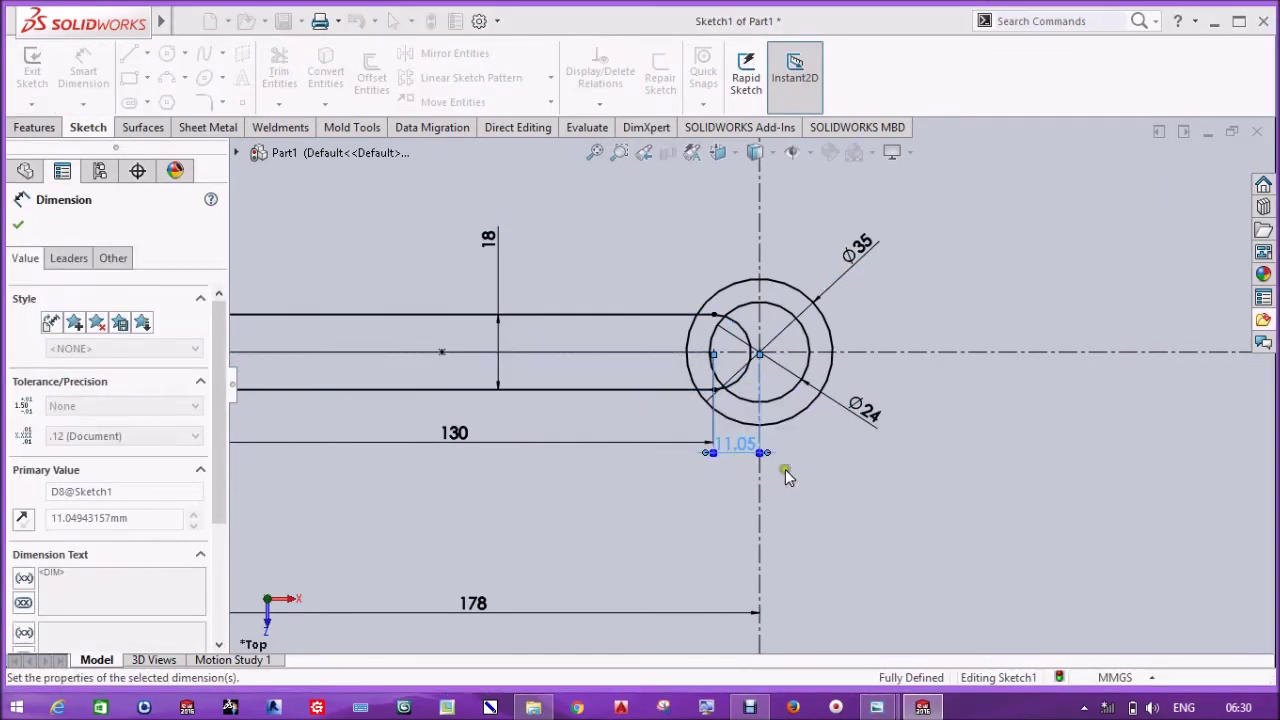
# Step: Change the slot's 18 height dimension to 10
pyautogui.scroll(4, 900, 506)
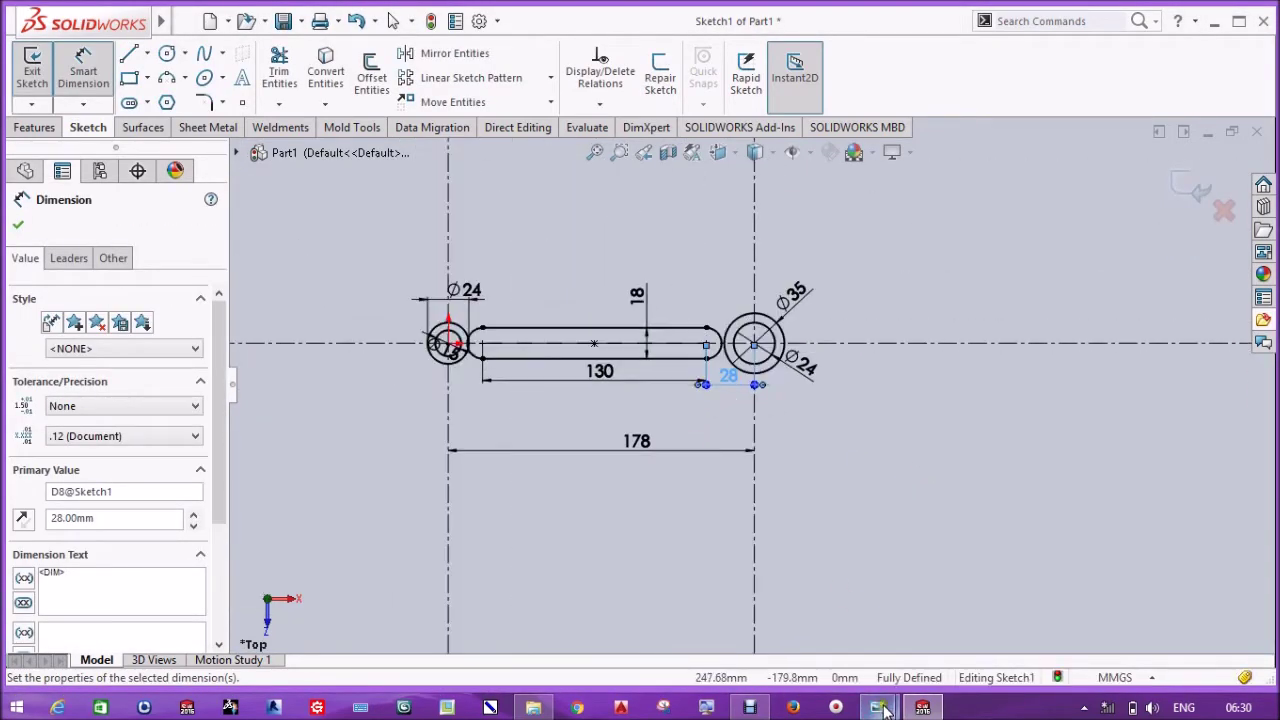
pyautogui.moveTo(877, 707)
pyautogui.click(845, 630)
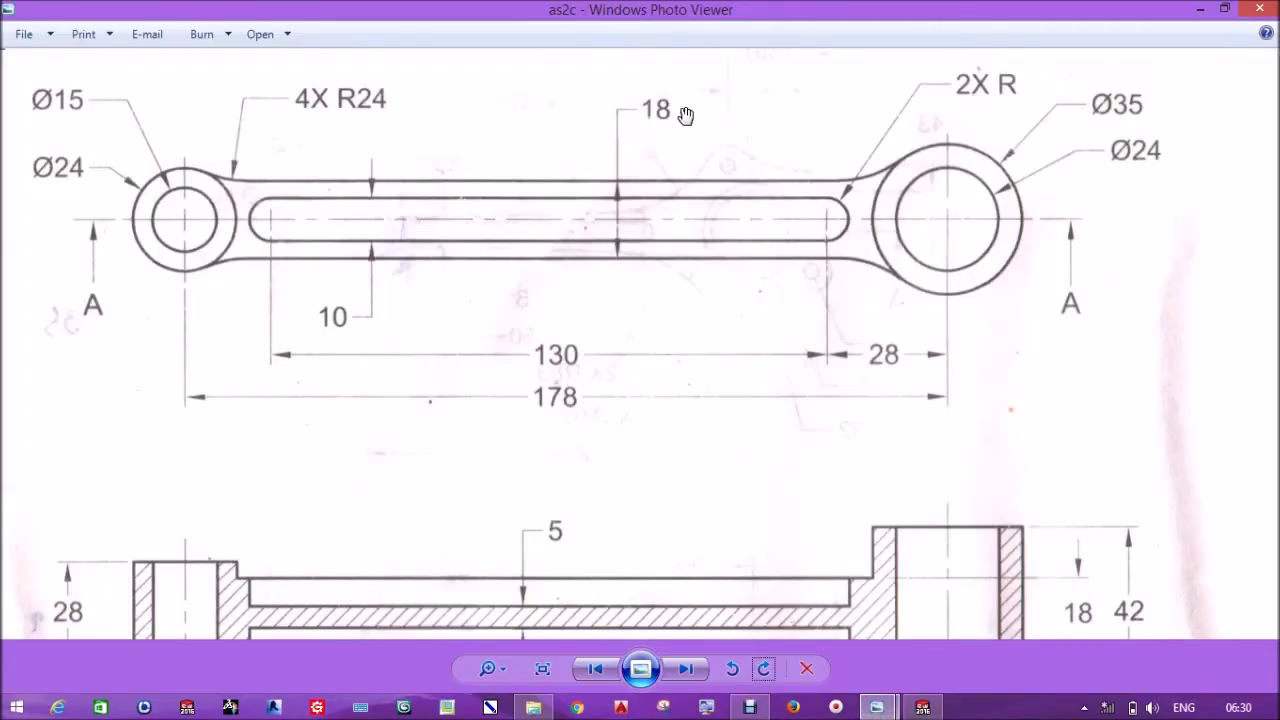
pyautogui.click(1200, 9)
pyautogui.rightClick(752, 272)
pyautogui.click(780, 329)
pyautogui.doubleClick(826, 234)
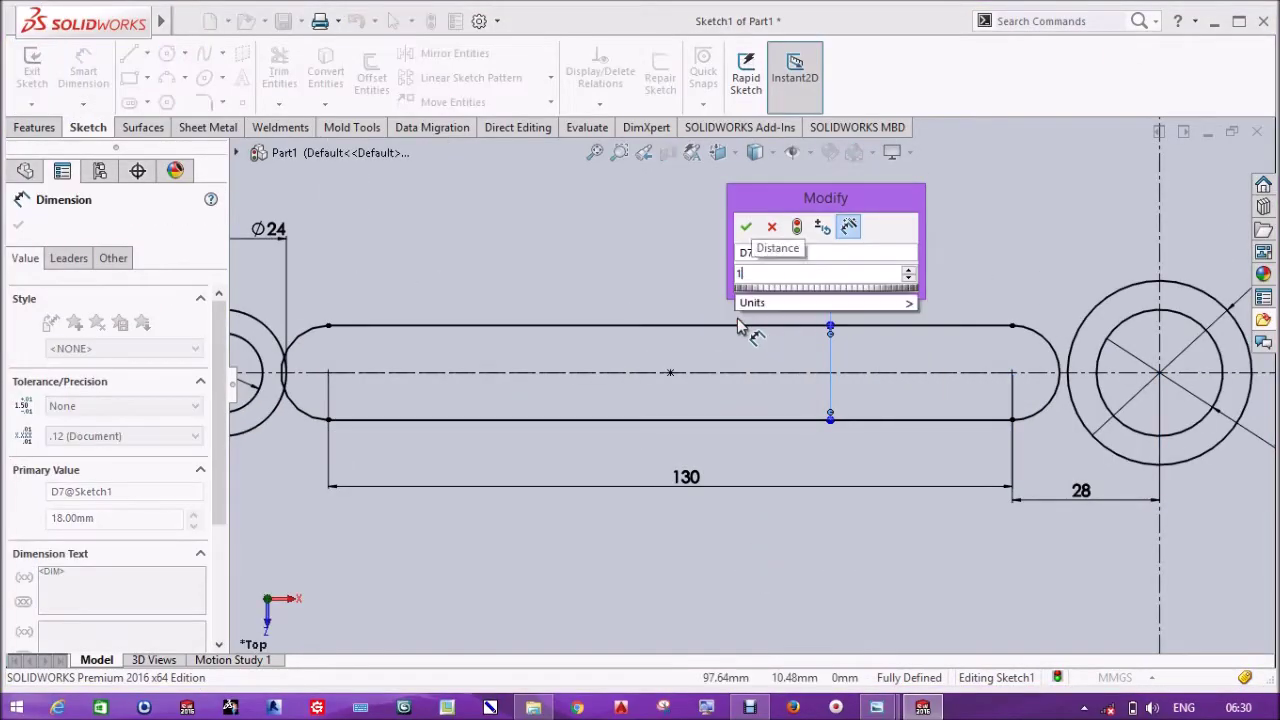
pyautogui.write('10')
pyautogui.press('Return')
# Step: Fit the whole sketch in view and recheck the as2c reference drawing
pyautogui.press('f')
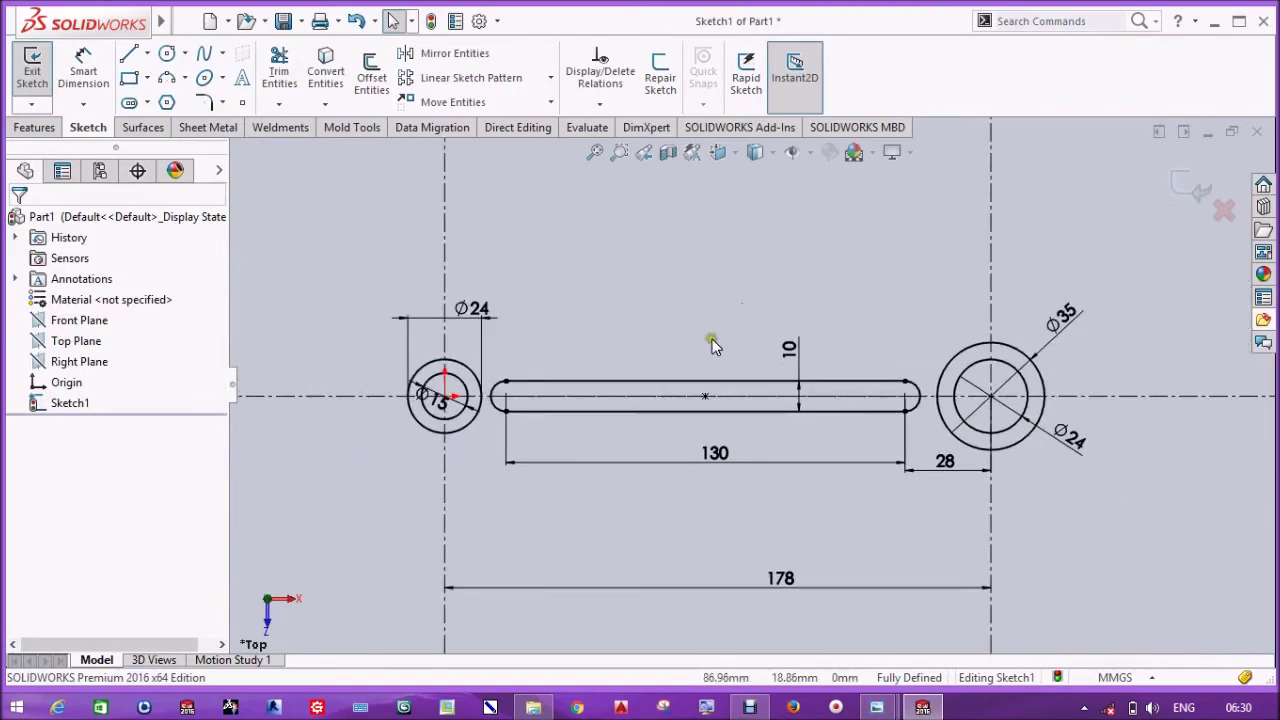
pyautogui.click(813, 627)
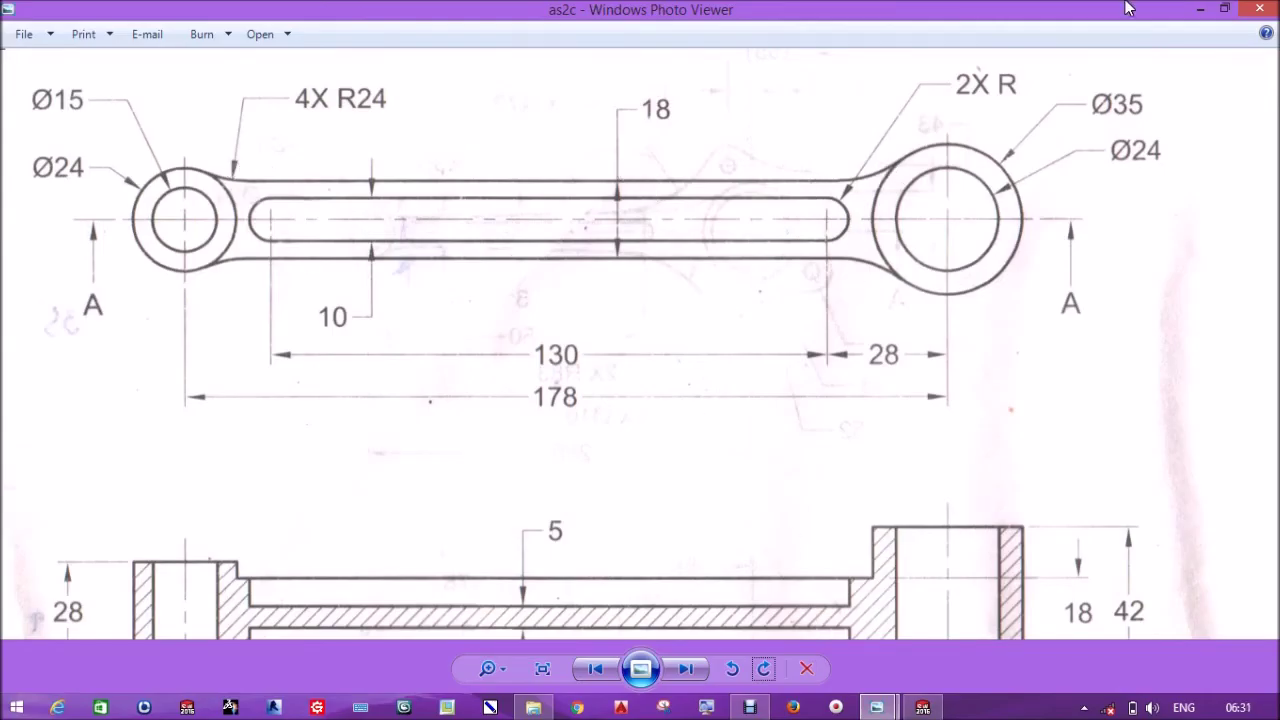
pyautogui.click(1200, 8)
pyautogui.click(128, 53)
pyautogui.scroll(3, 447, 387)
# Step: Draw a horizontal upper line from the left circle to the right circle
pyautogui.scroll(3, 447, 387)
pyautogui.click(513, 385)
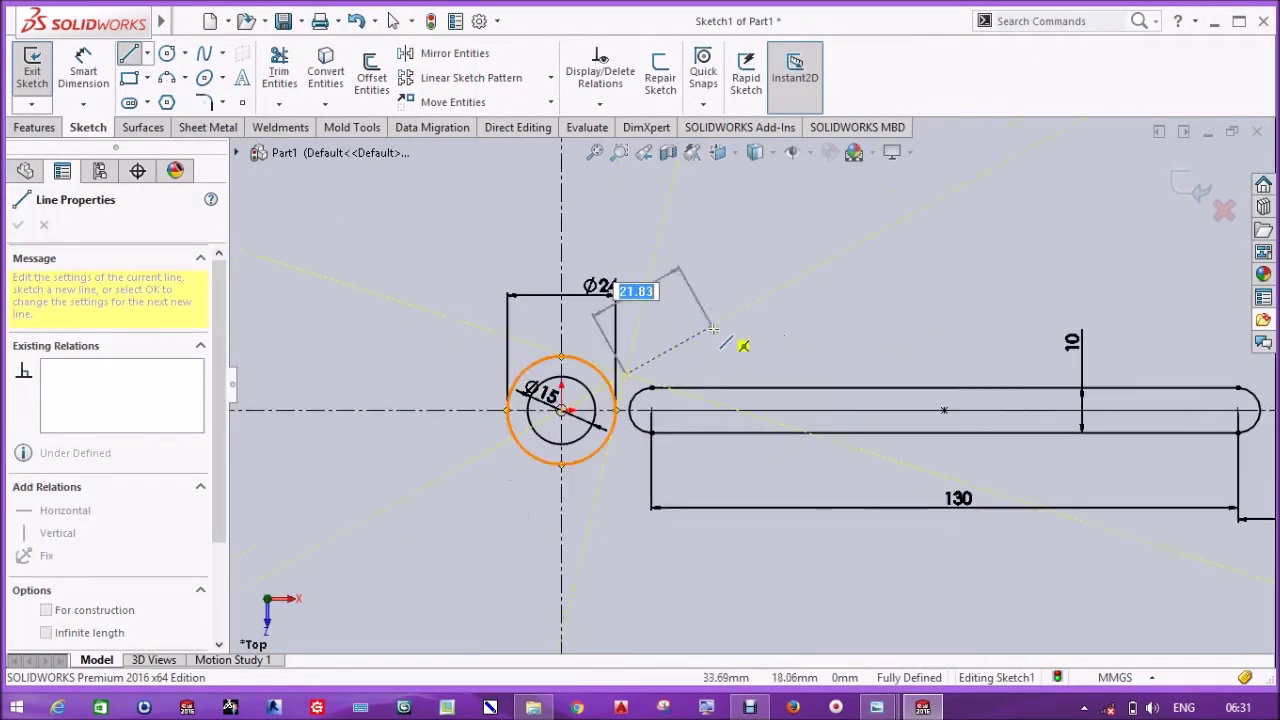
pyautogui.scroll(2, 640, 290)
pyautogui.scroll(-3, 1120, 390)
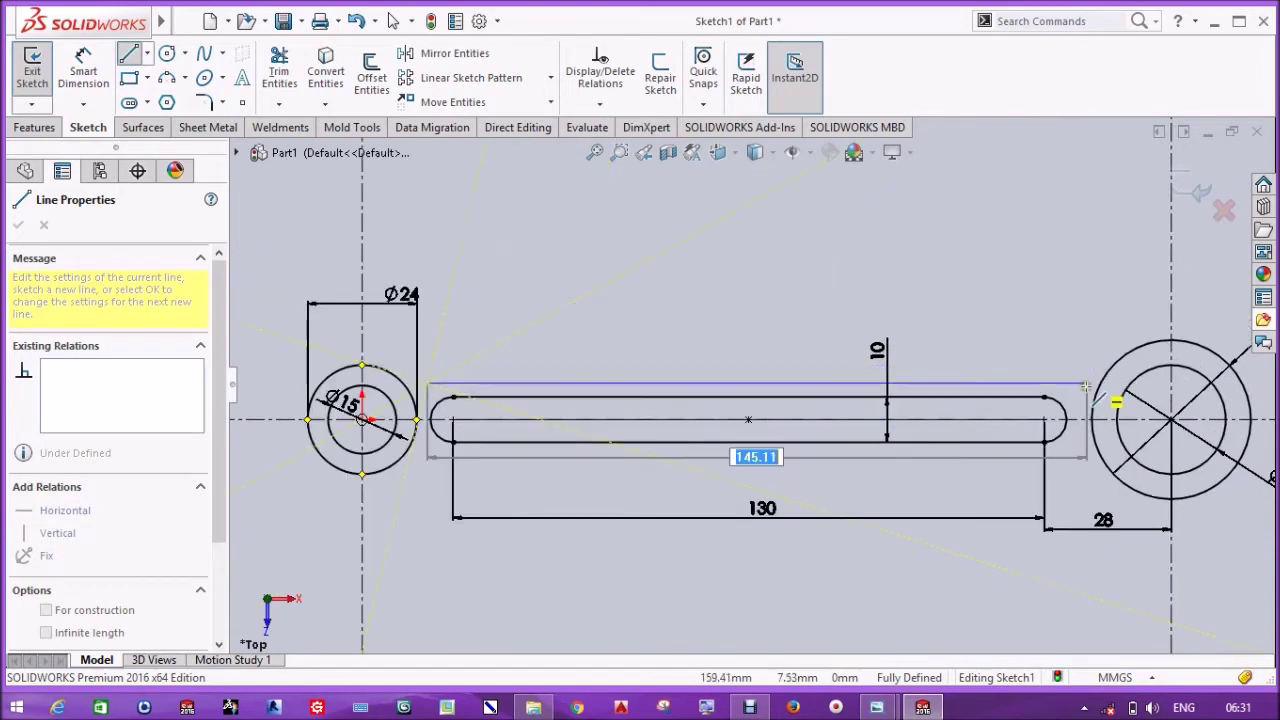
pyautogui.click(1085, 384)
pyautogui.press('Escape')
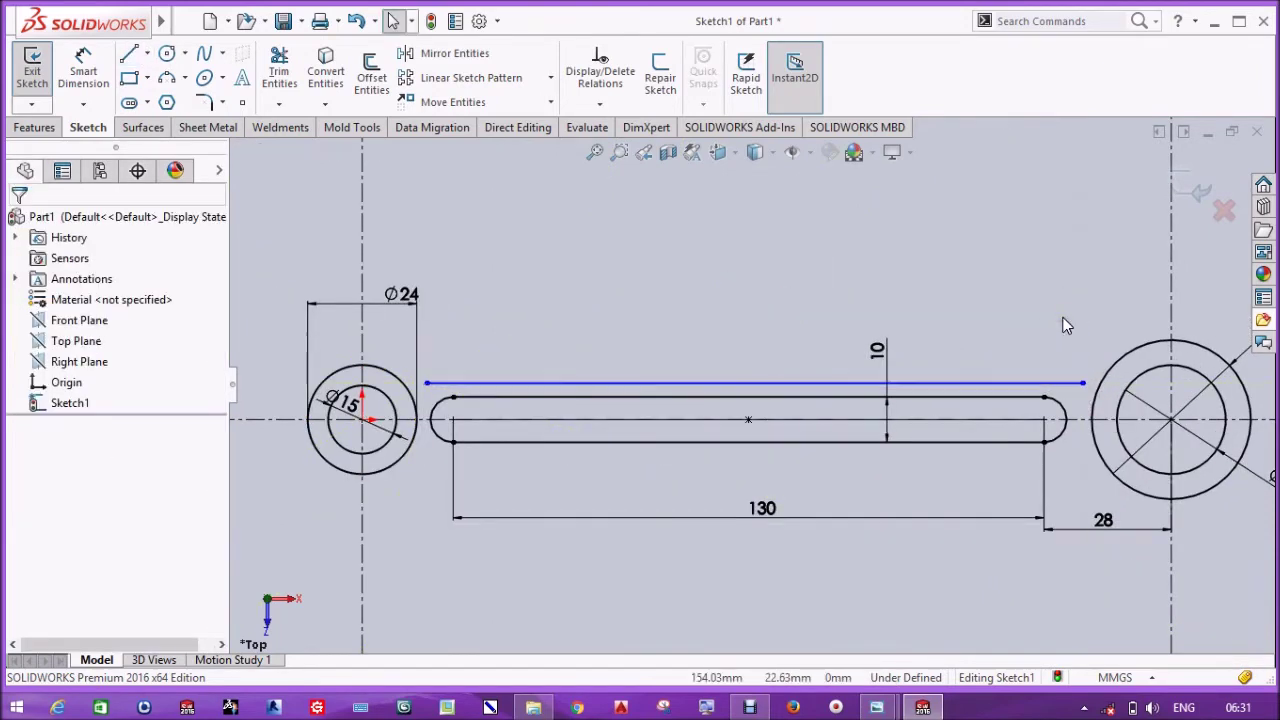
# Step: Dimension the upper line's offset from the horizontal centreline, entering 10
pyautogui.click(88, 66)
pyautogui.click(943, 384)
pyautogui.click(943, 420)
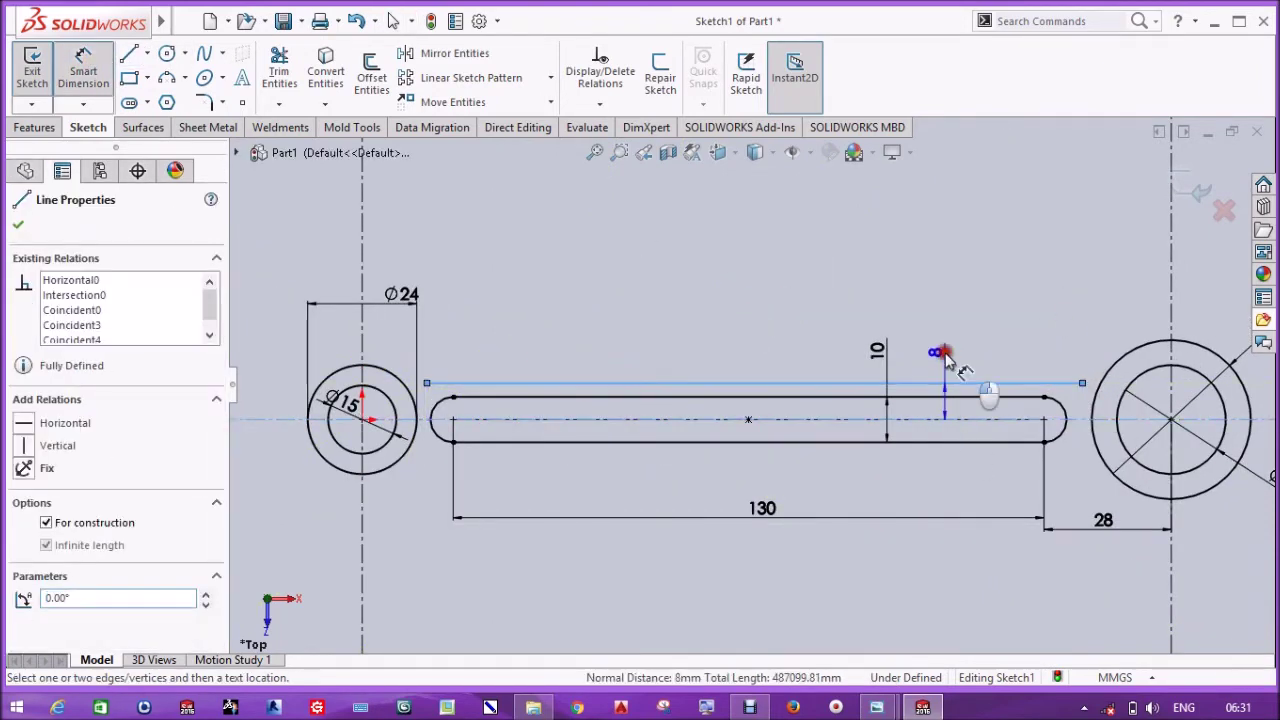
pyautogui.click(945, 357)
pyautogui.write('10')
pyautogui.press('Return')
pyautogui.press('Escape')
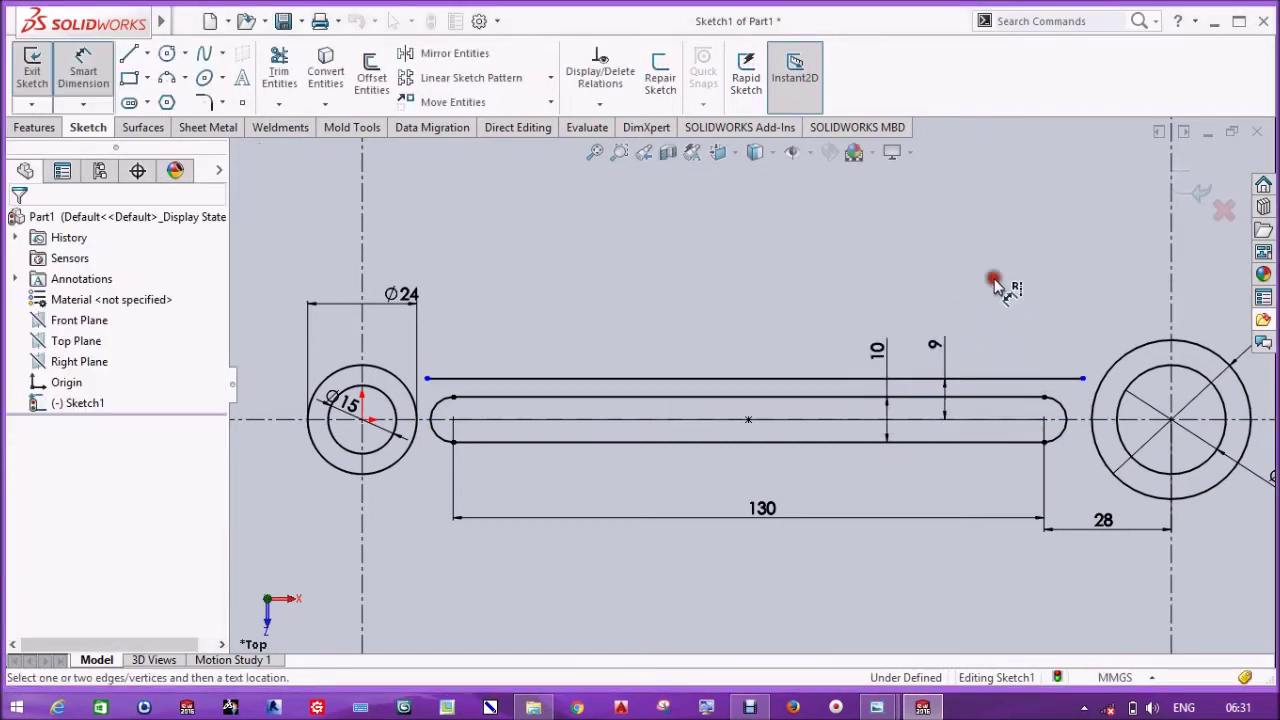
# Step: Draw a three-point arc from the line's right end to the right boss circle
pyautogui.click(169, 79)
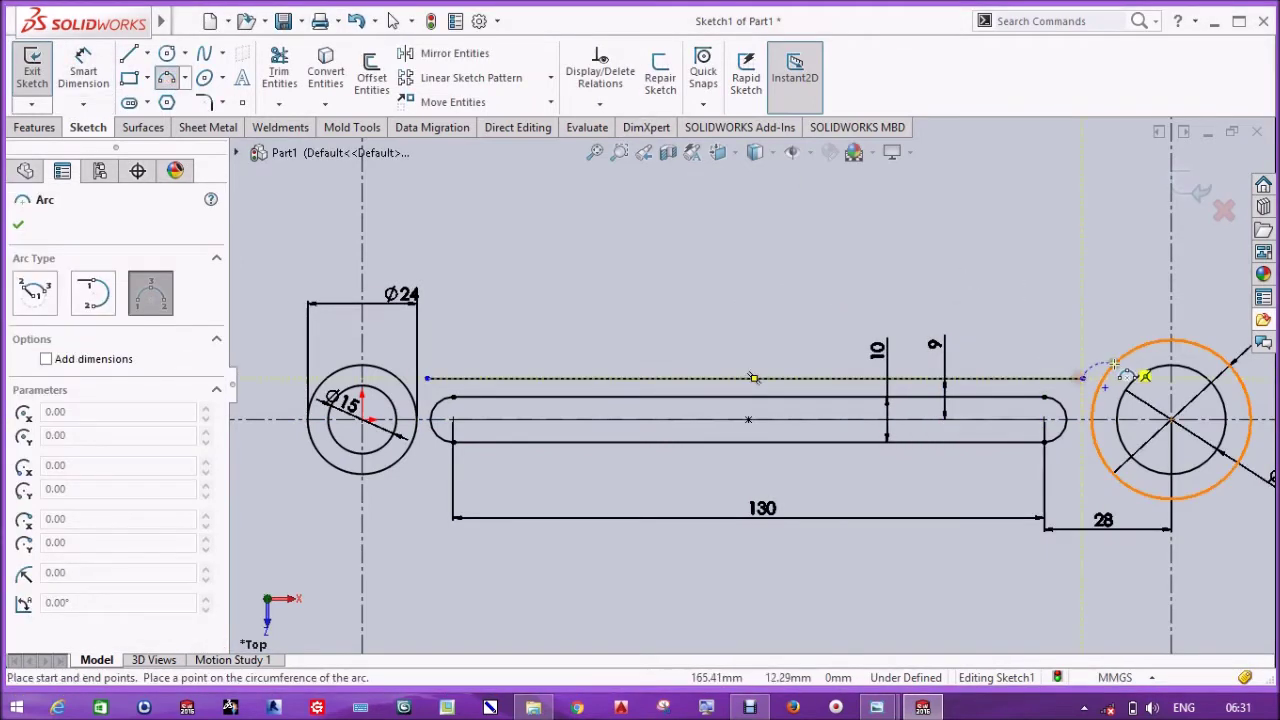
pyautogui.click(1085, 379)
pyautogui.scroll(-3, 1105, 388)
pyautogui.click(1075, 338)
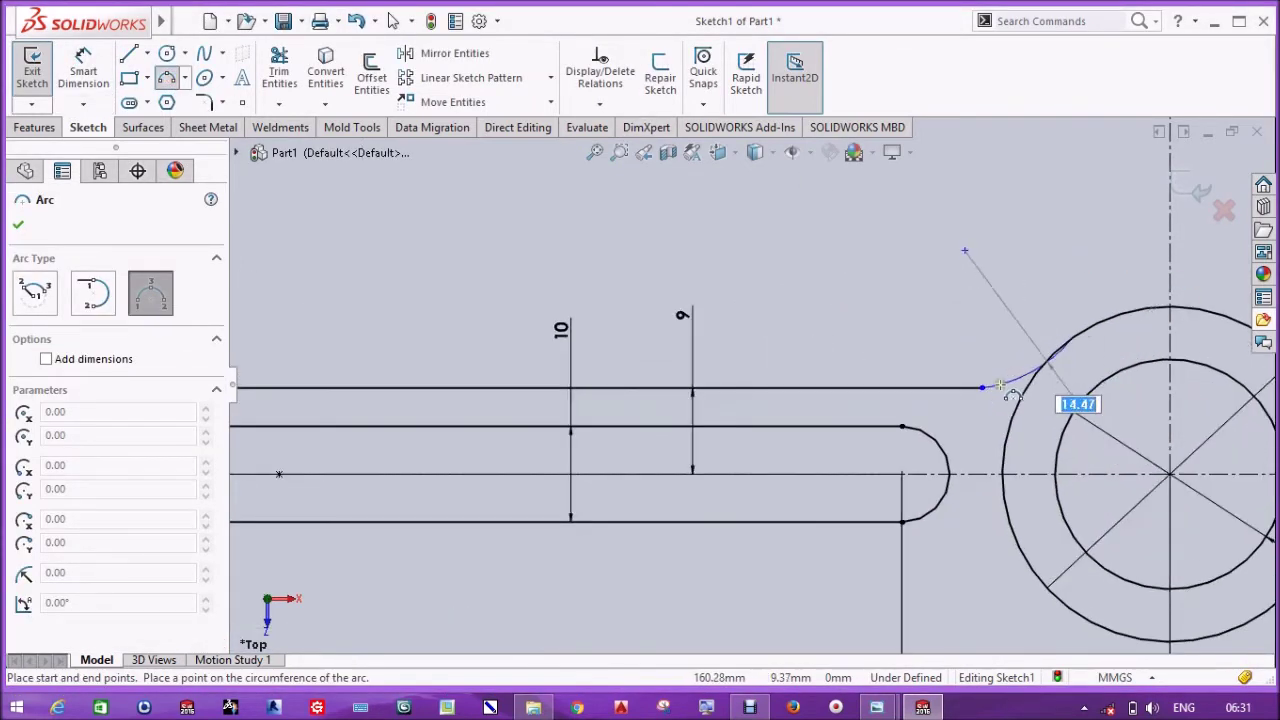
pyautogui.click(1032, 371)
pyautogui.press('Escape')
# Step: Make the arc tangent to both the upper line and the right boss circle
pyautogui.click(1015, 383)
pyautogui.keyDown('ctrl'); pyautogui.click(975, 388); pyautogui.keyUp('ctrl')
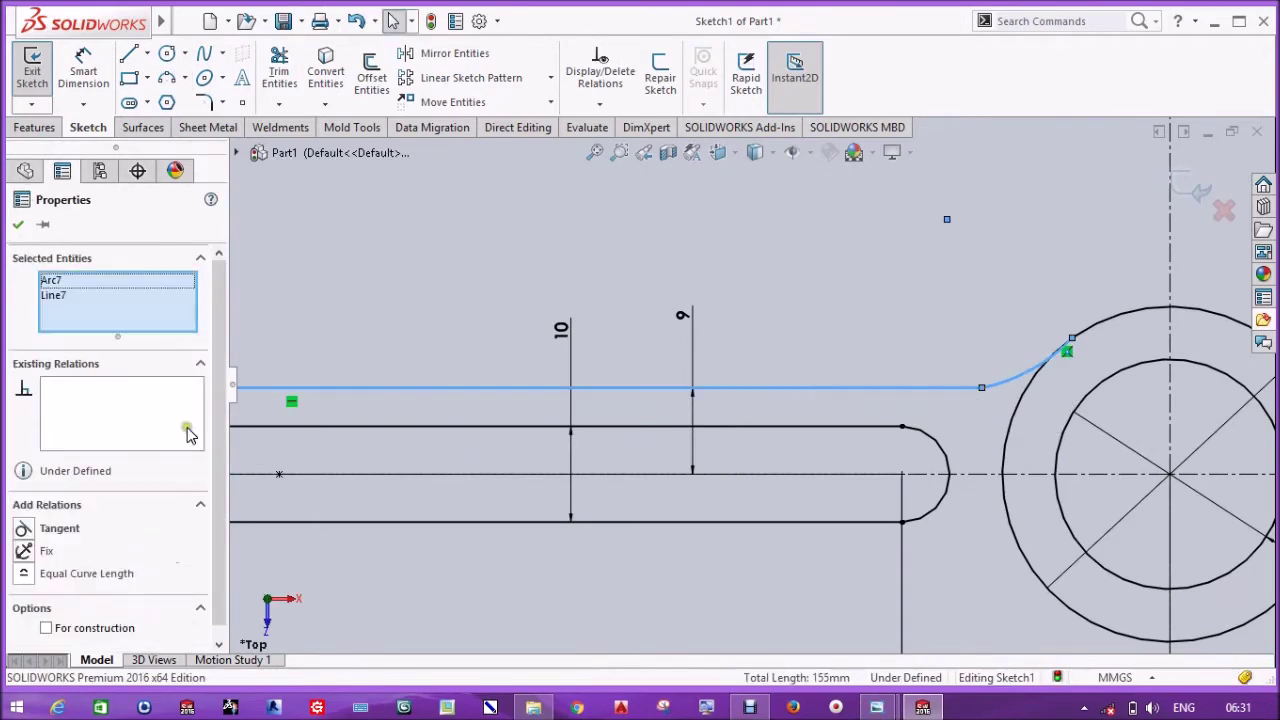
pyautogui.click(795, 304)
pyautogui.click(995, 389)
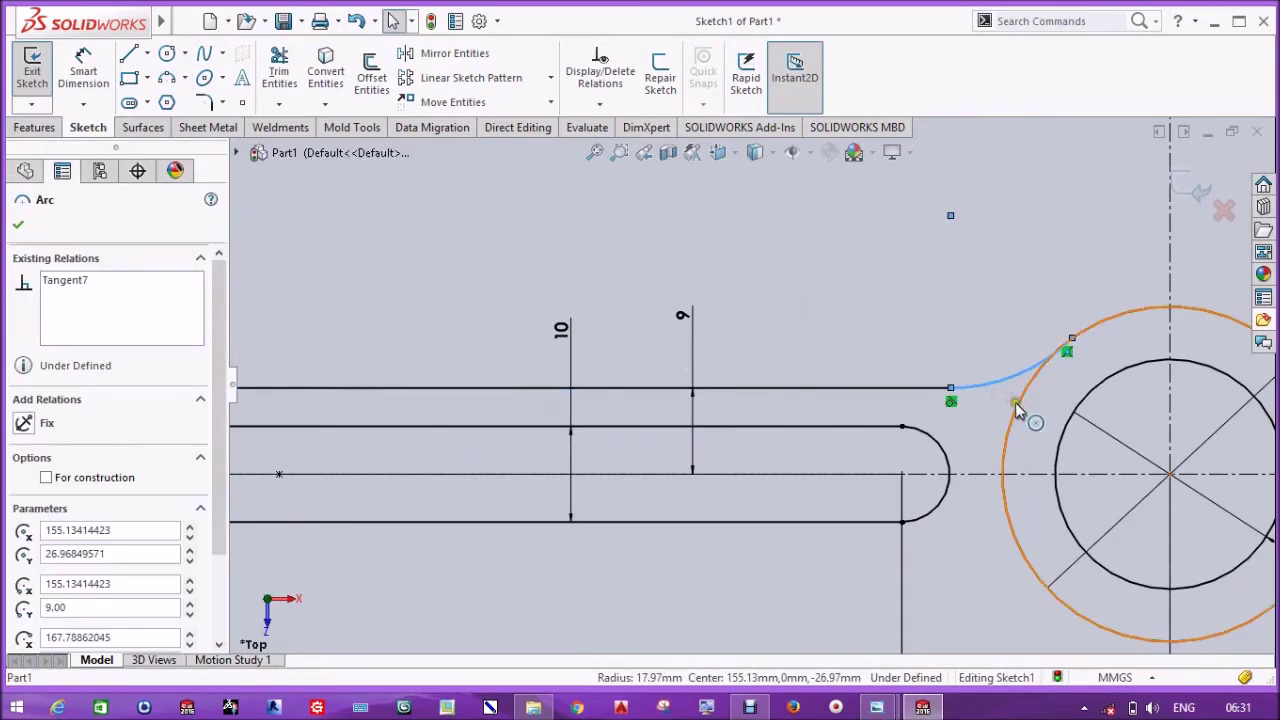
pyautogui.keyDown('ctrl'); pyautogui.click(1015, 407); pyautogui.keyUp('ctrl')
pyautogui.click(23, 551)
pyautogui.click(830, 275)
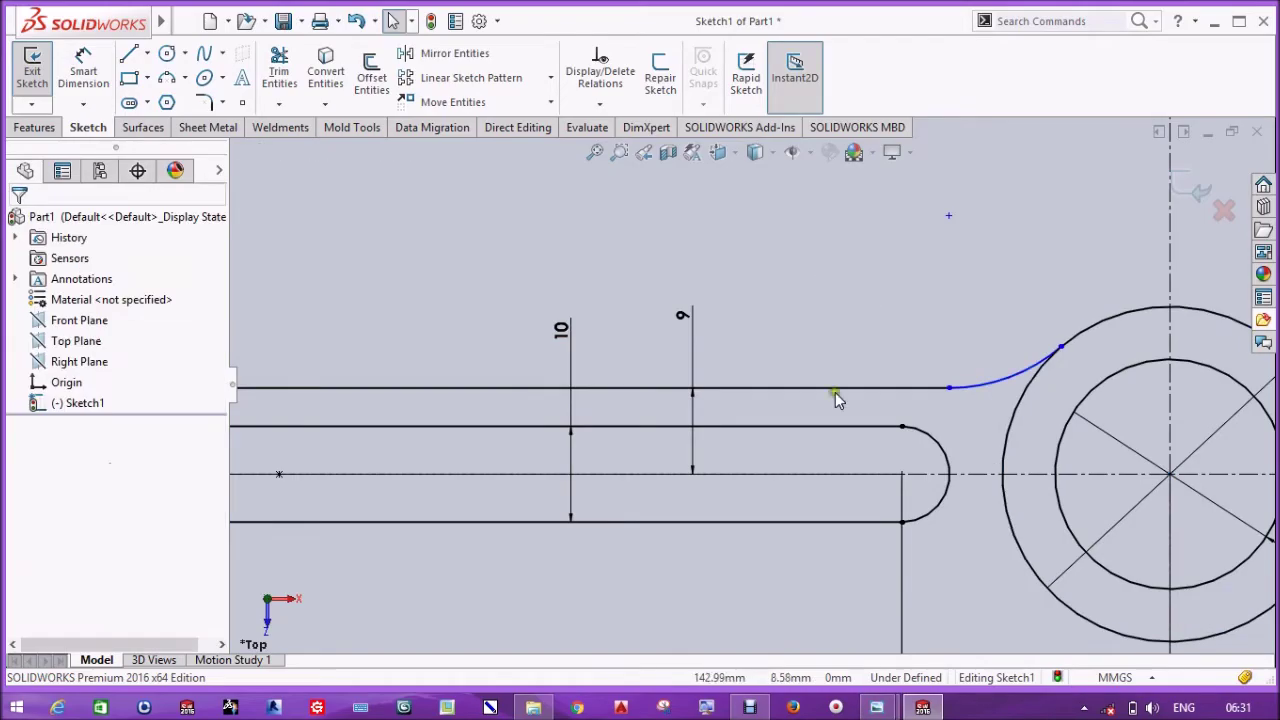
# Step: Give the right arc a radius of 24, as shown in the reference drawing
pyautogui.click(826, 608)
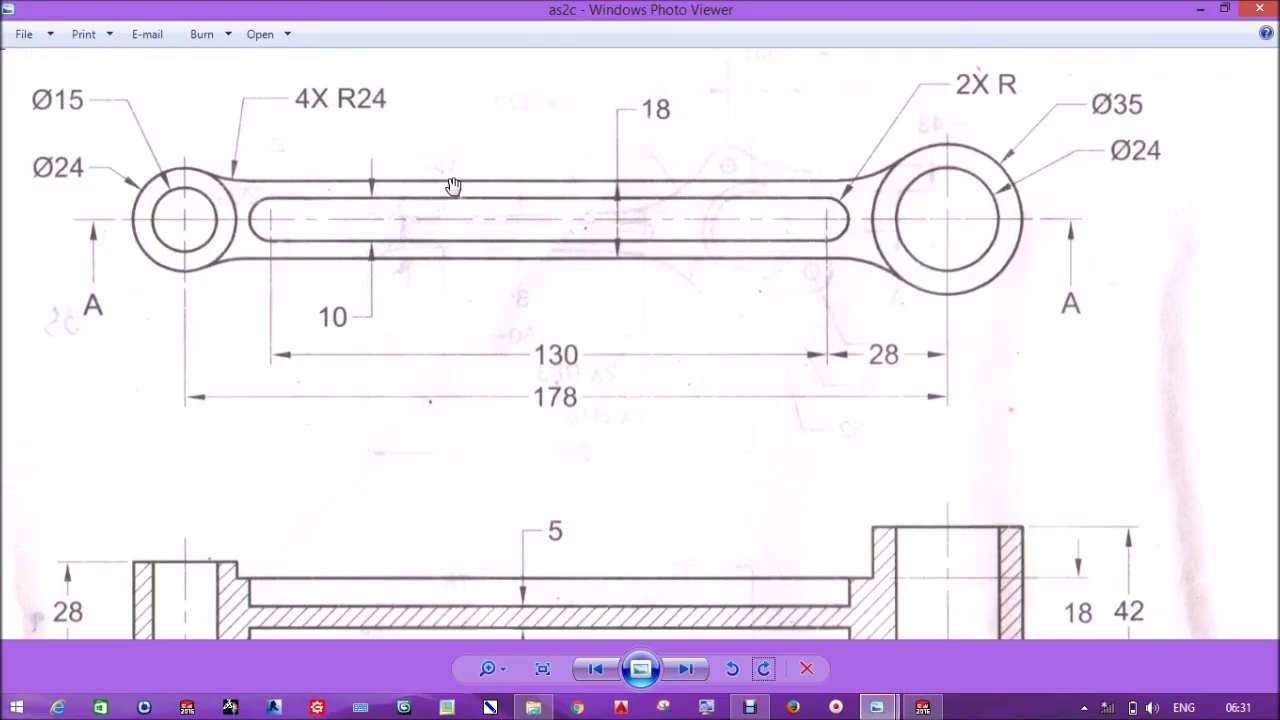
pyautogui.click(1200, 8)
pyautogui.click(83, 70)
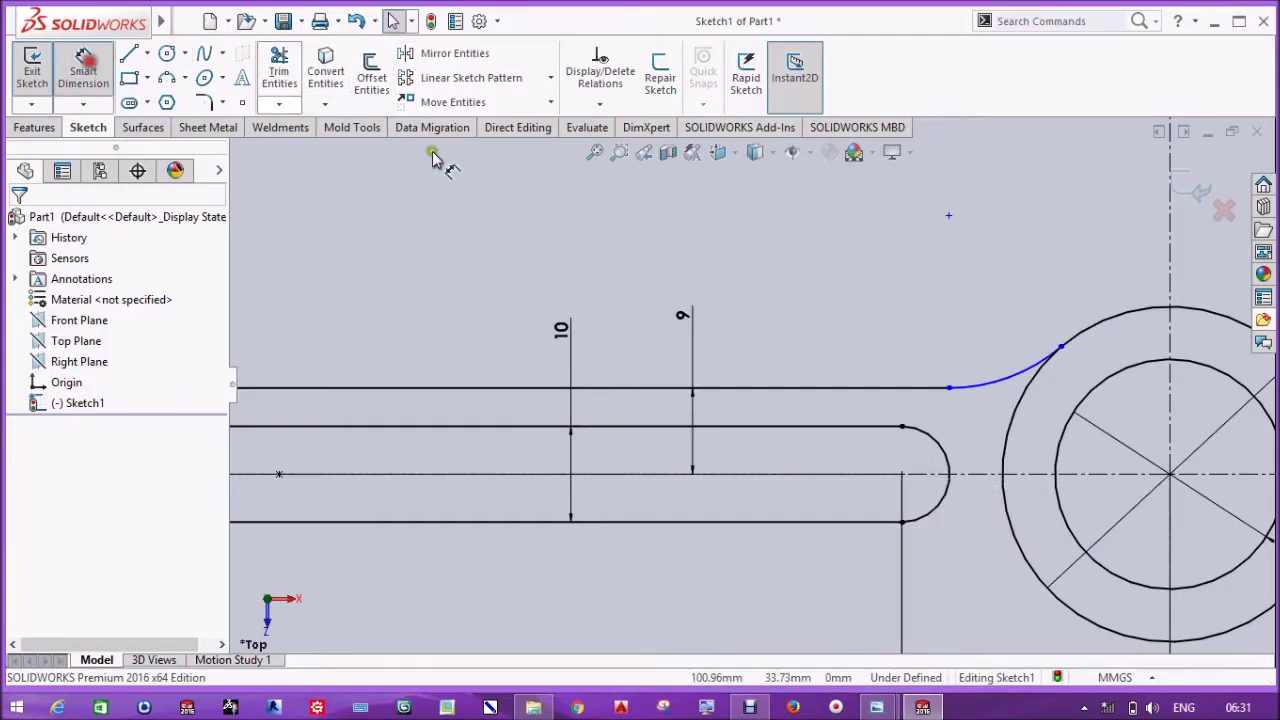
pyautogui.click(1004, 376)
pyautogui.click(975, 362)
pyautogui.write('24')
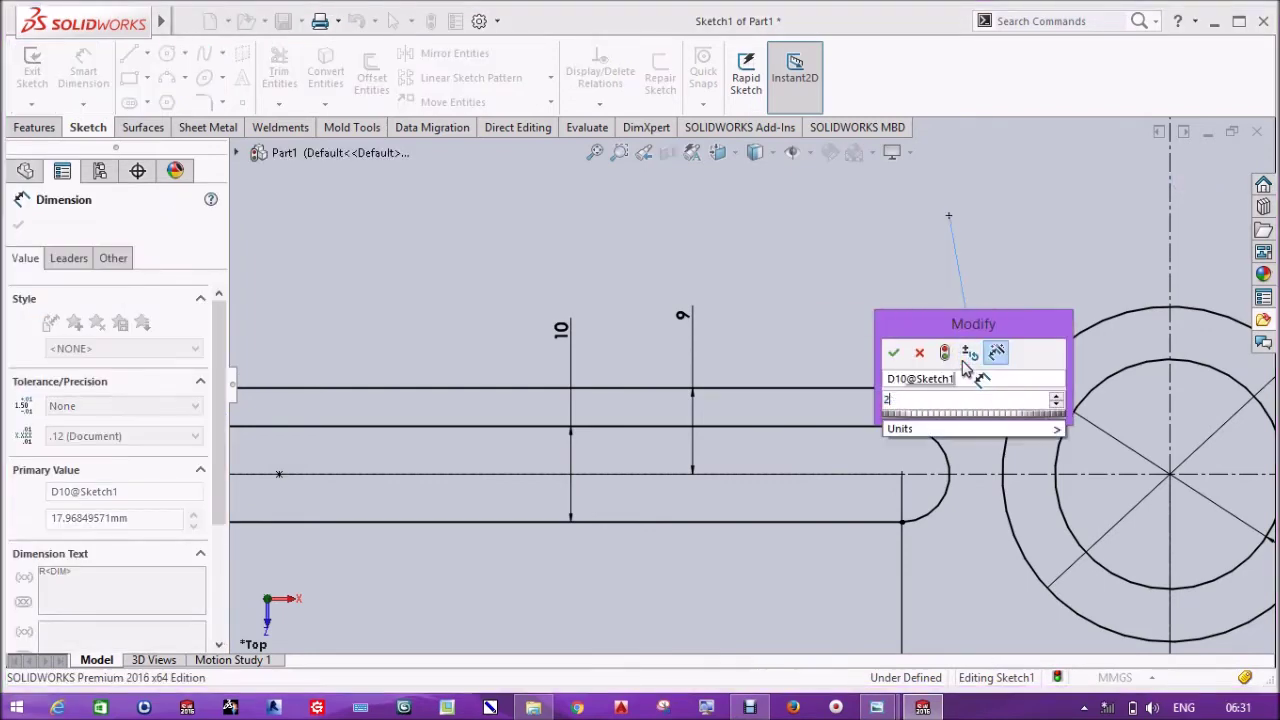
pyautogui.press('Return')
pyautogui.scroll(3, 1025, 400)
pyautogui.scroll(-5, 380, 374)
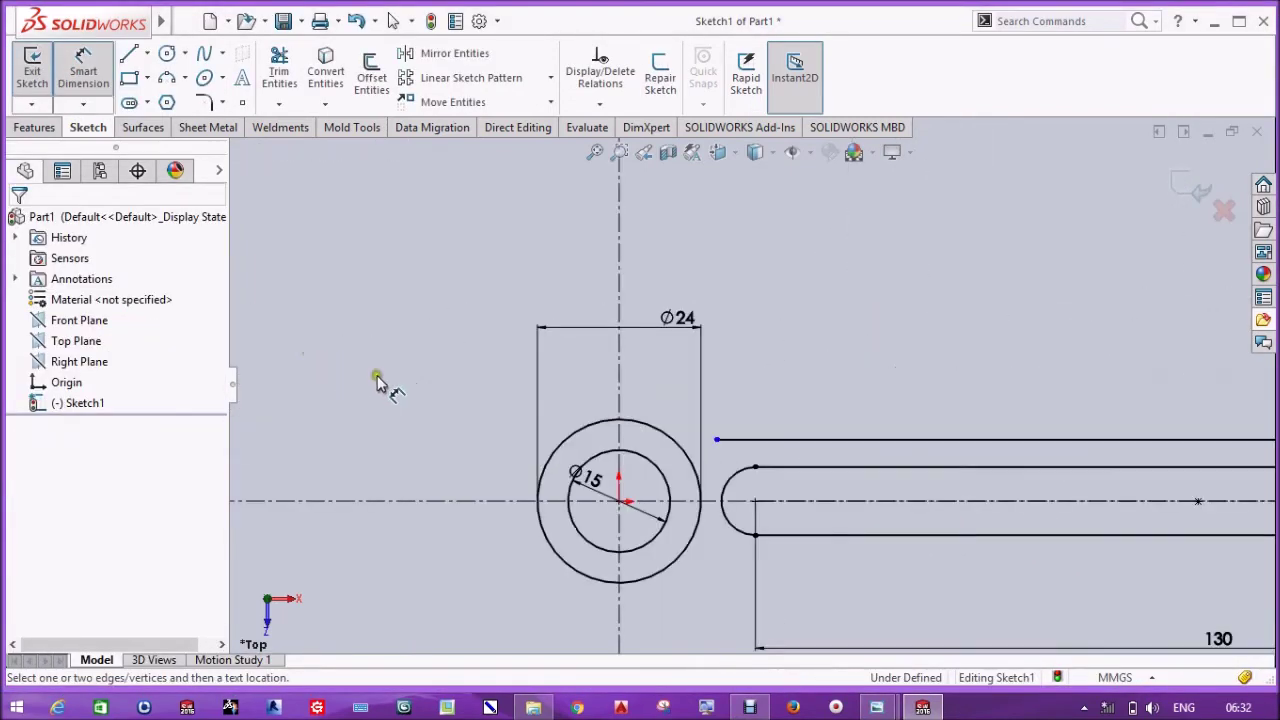
# Step: Draw a three-point arc from the upper line's left end to the left Ø24 circle and dimension it R24
pyautogui.click(167, 77)
pyautogui.click(902, 470)
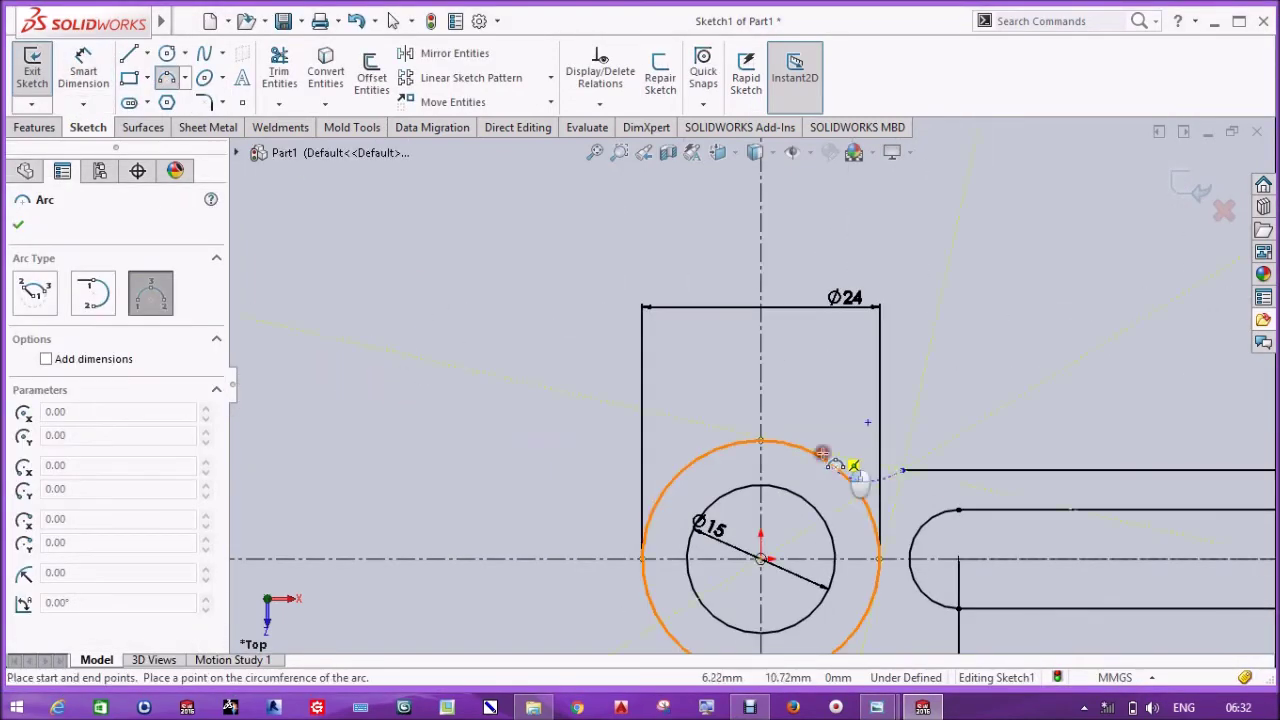
pyautogui.click(820, 457)
pyautogui.click(860, 465)
pyautogui.click(83, 70)
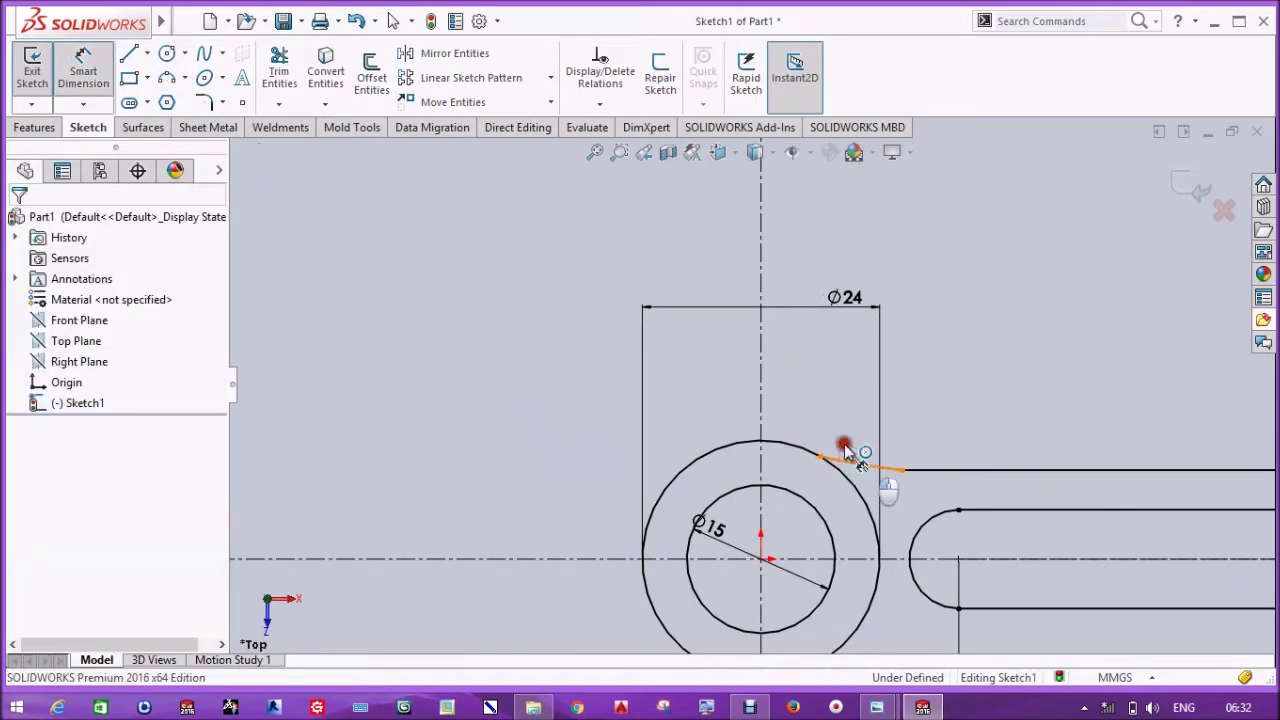
pyautogui.click(846, 441)
pyautogui.click(846, 428)
pyautogui.write('2')
pyautogui.press('Return')
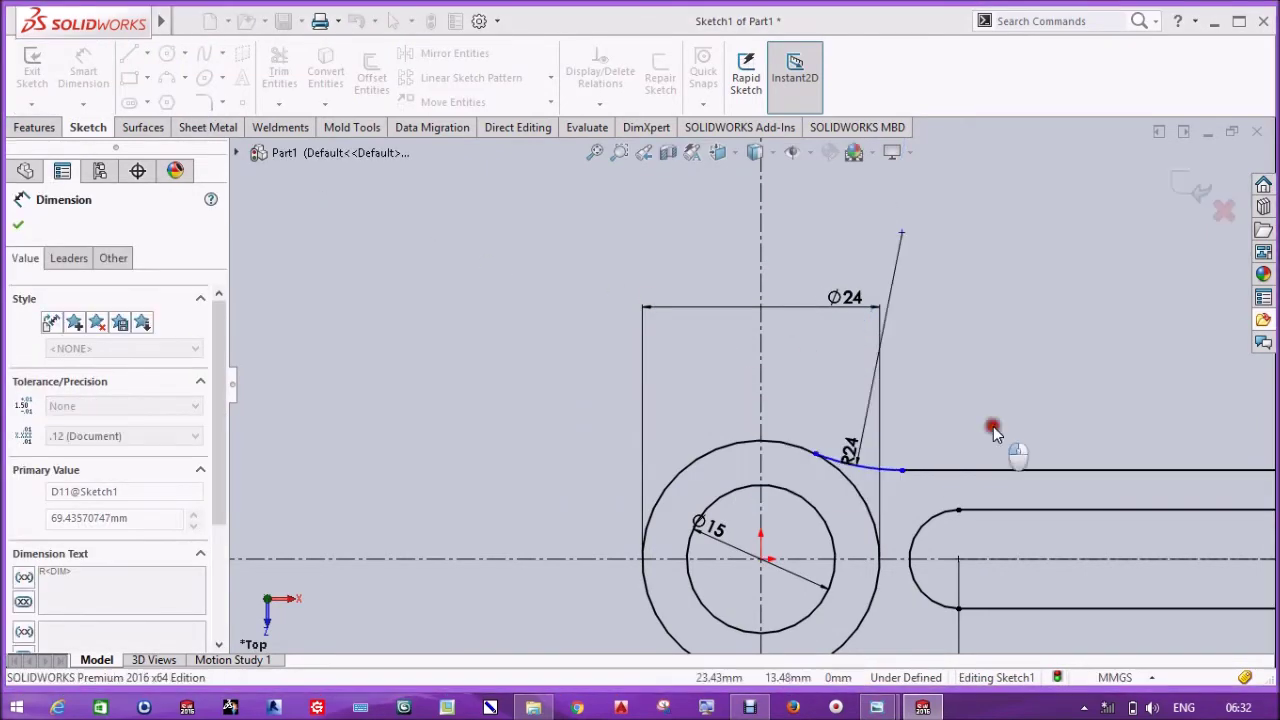
pyautogui.press('Escape')
# Step: Make the left arc tangent to both the upper line and the left circle
pyautogui.click(920, 465)
pyautogui.click(905, 474)
pyautogui.keyDown('ctrl'); pyautogui.click(843, 460); pyautogui.keyUp('ctrl')
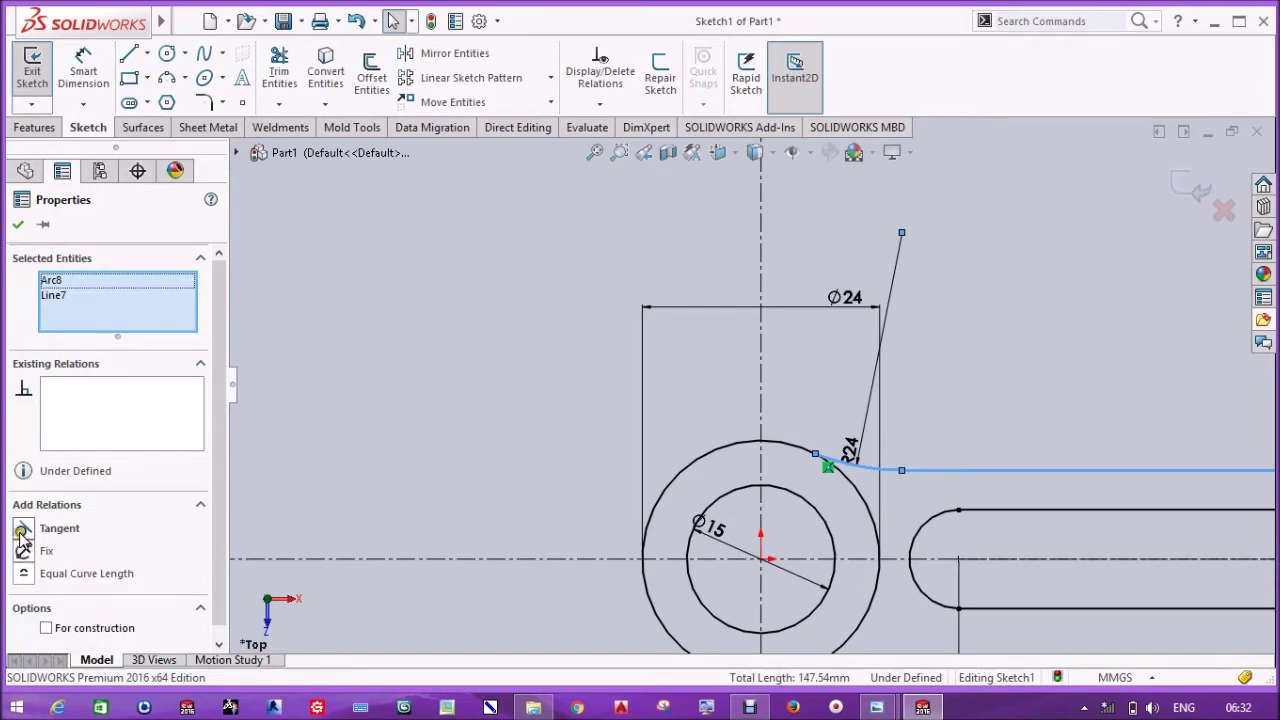
pyautogui.click(394, 449)
pyautogui.click(848, 480)
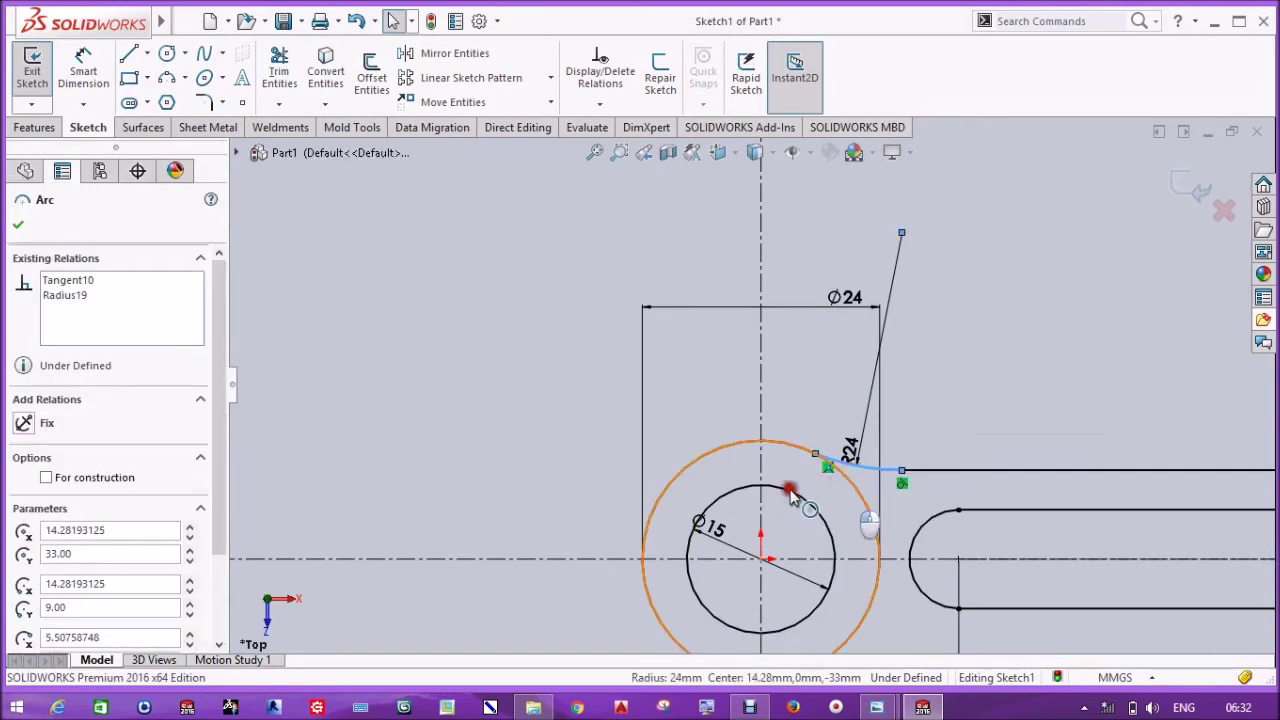
pyautogui.keyDown('ctrl'); pyautogui.click(845, 462); pyautogui.keyUp('ctrl')
pyautogui.click(45, 549)
pyautogui.click(454, 443)
pyautogui.scroll(-2, 454, 443)
pyautogui.scroll(2, 454, 450)
# Step: Mirror the upper line and both arcs about the horizontal centreline, then start extruding the right boss
pyautogui.click(455, 53)
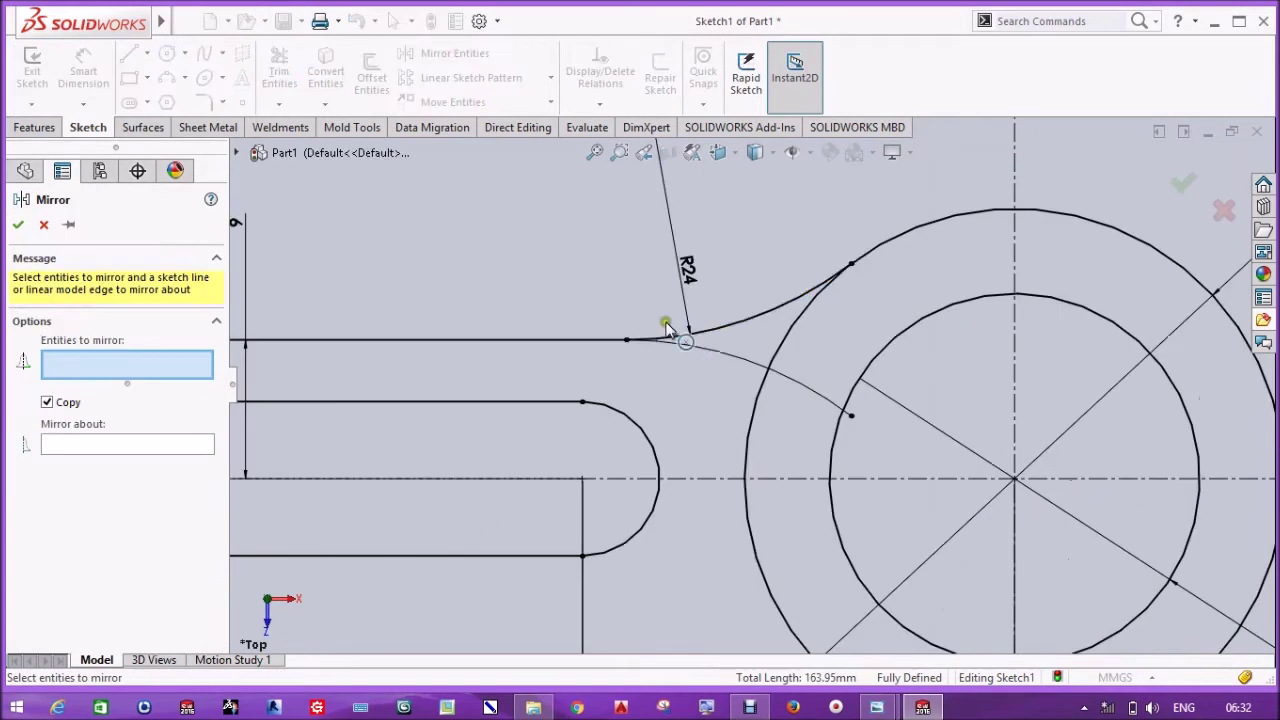
pyautogui.click(768, 318)
pyautogui.click(565, 345)
pyautogui.scroll(2, 937, 380)
pyautogui.scroll(2, 937, 373)
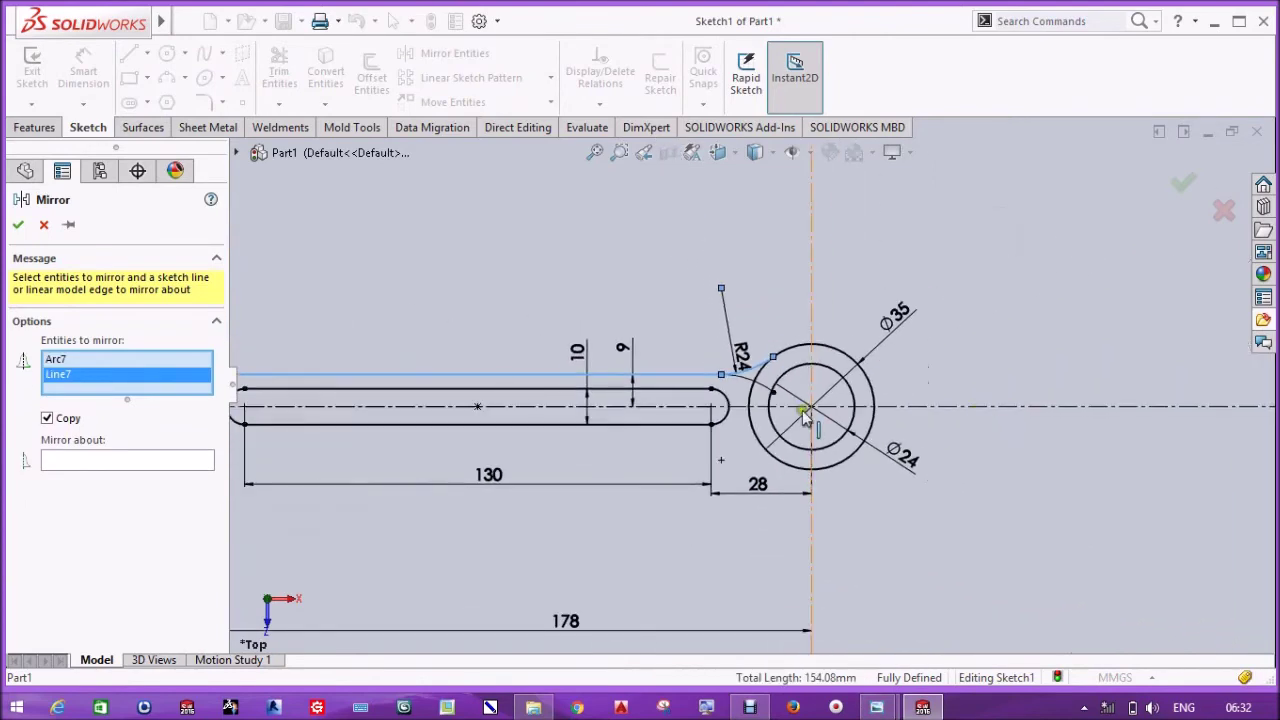
pyautogui.scroll(1, 800, 380)
pyautogui.scroll(-3, 670, 392)
pyautogui.scroll(-2, 641, 353)
pyautogui.click(641, 353)
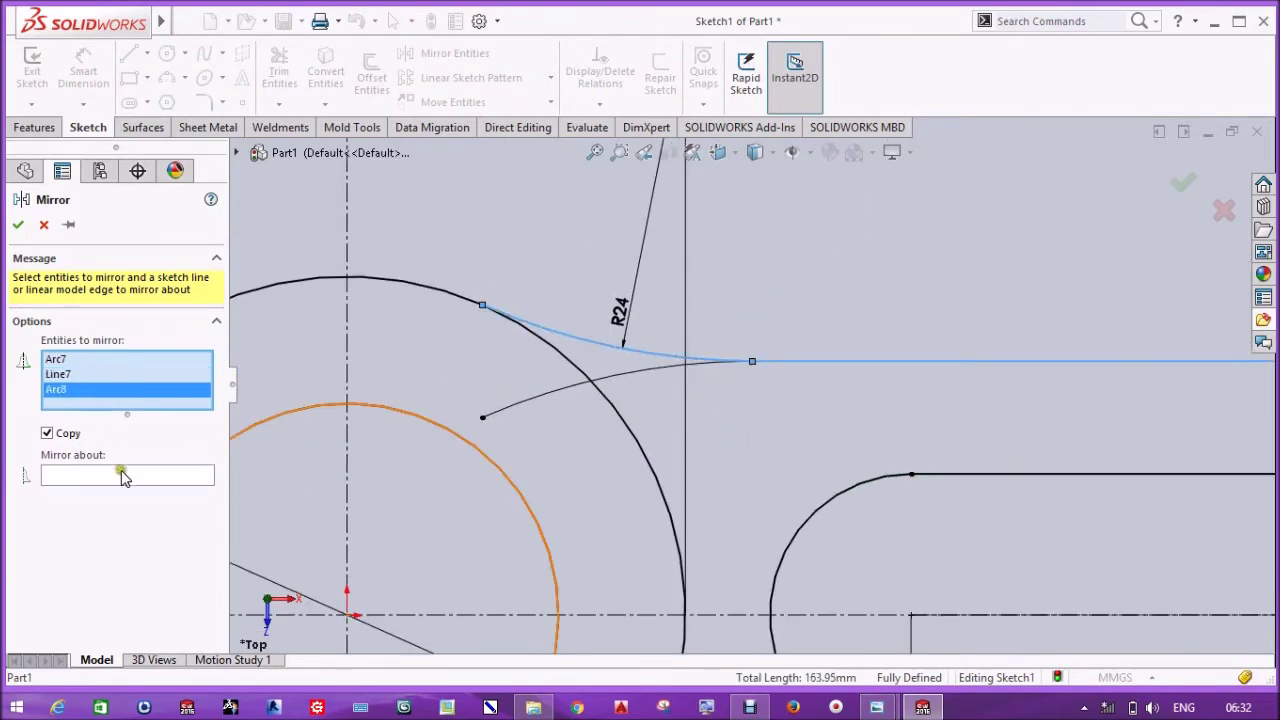
pyautogui.click(123, 474)
pyautogui.click(731, 615)
pyautogui.scroll(3, 640, 470)
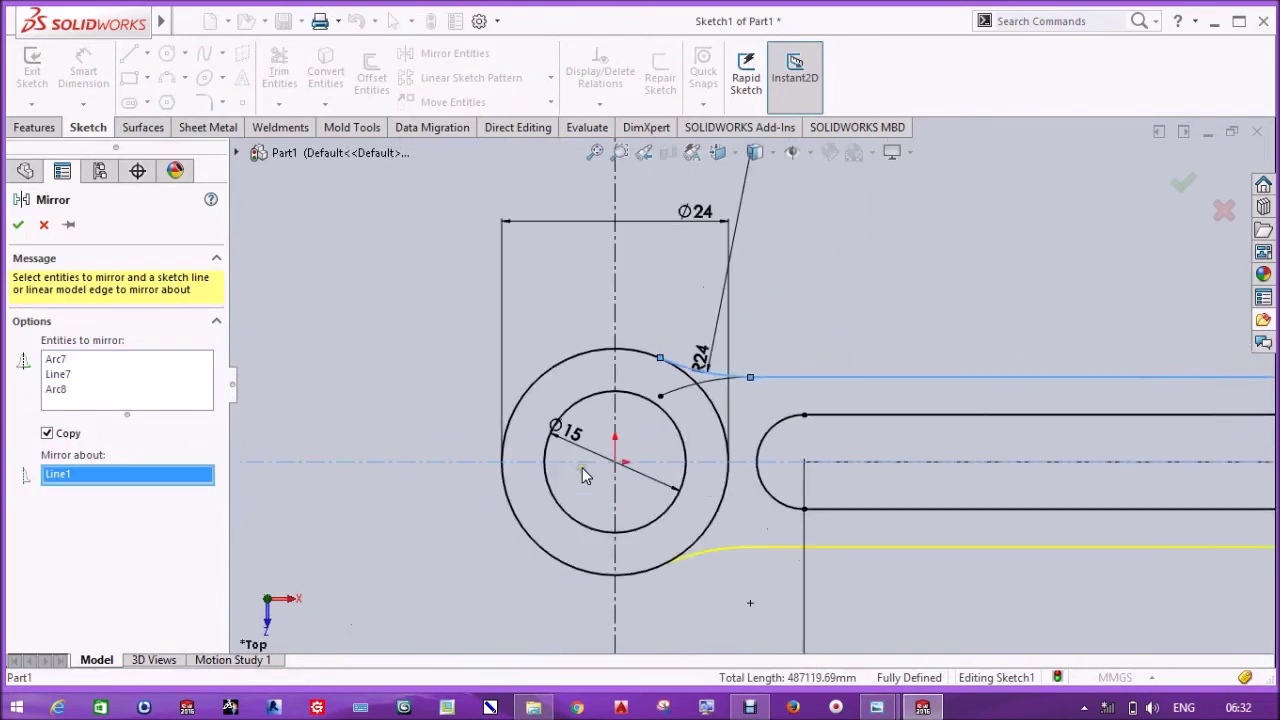
pyautogui.scroll(2, 800, 380)
pyautogui.click(1186, 186)
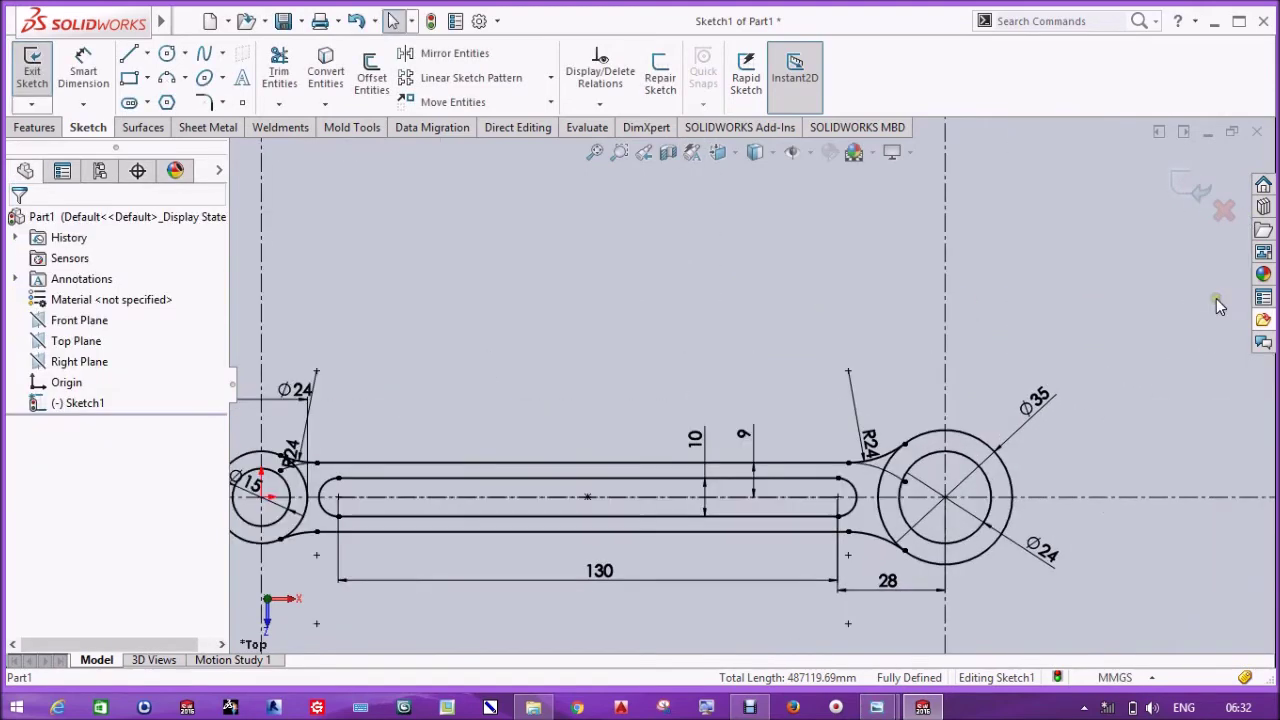
pyautogui.click(1190, 192)
pyautogui.click(822, 460)
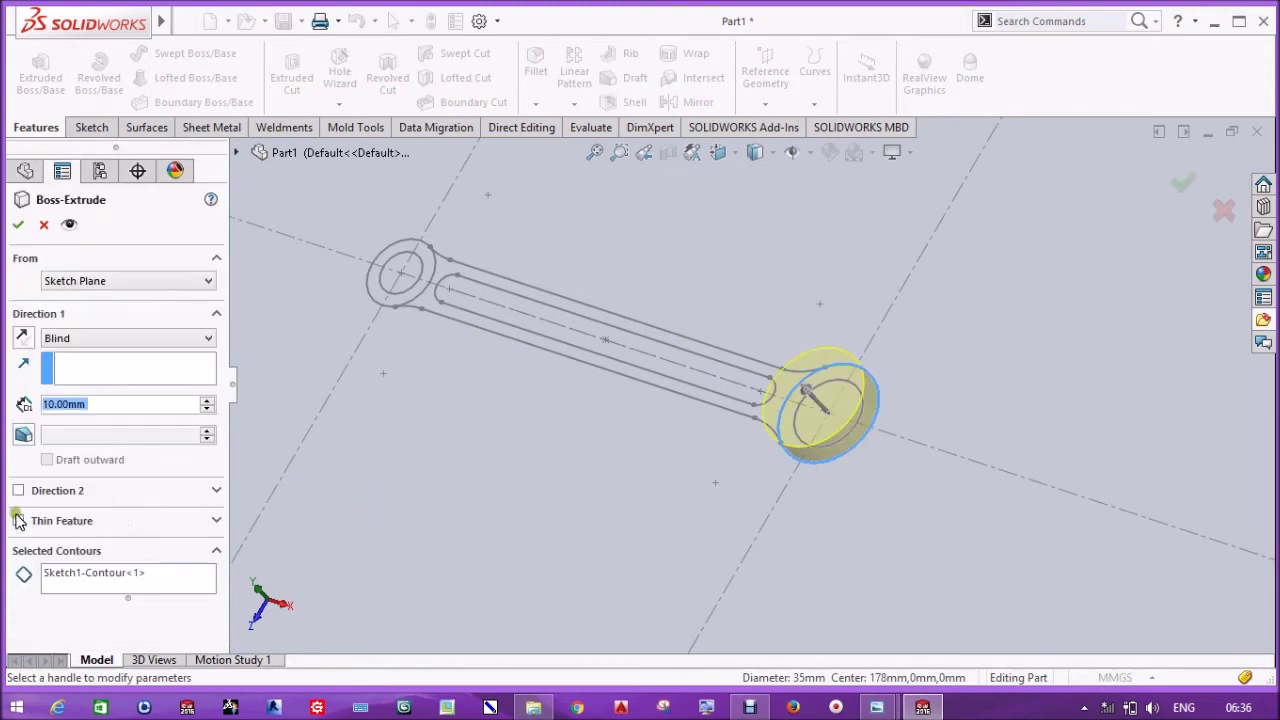
# Step: Extrude the rod's central web region instead of the right ring contour, checking the reference drawing
pyautogui.rightClick(131, 580)
pyautogui.click(185, 583)
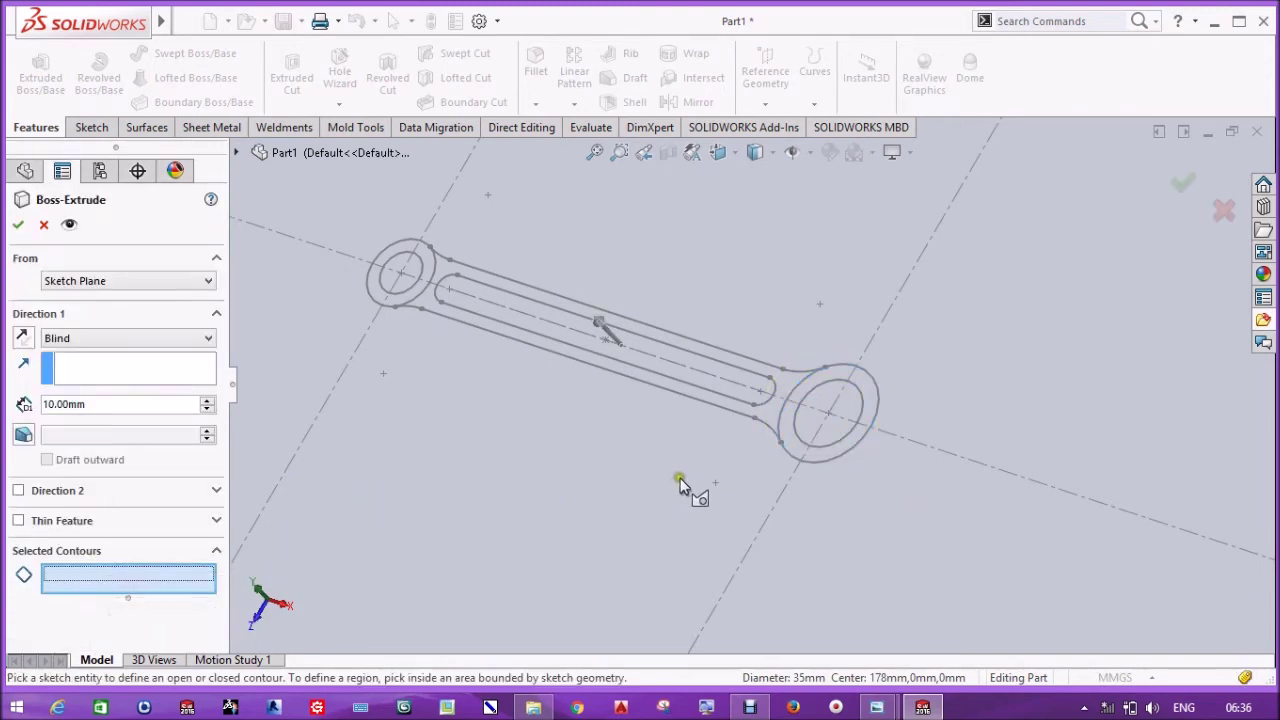
pyautogui.click(725, 385)
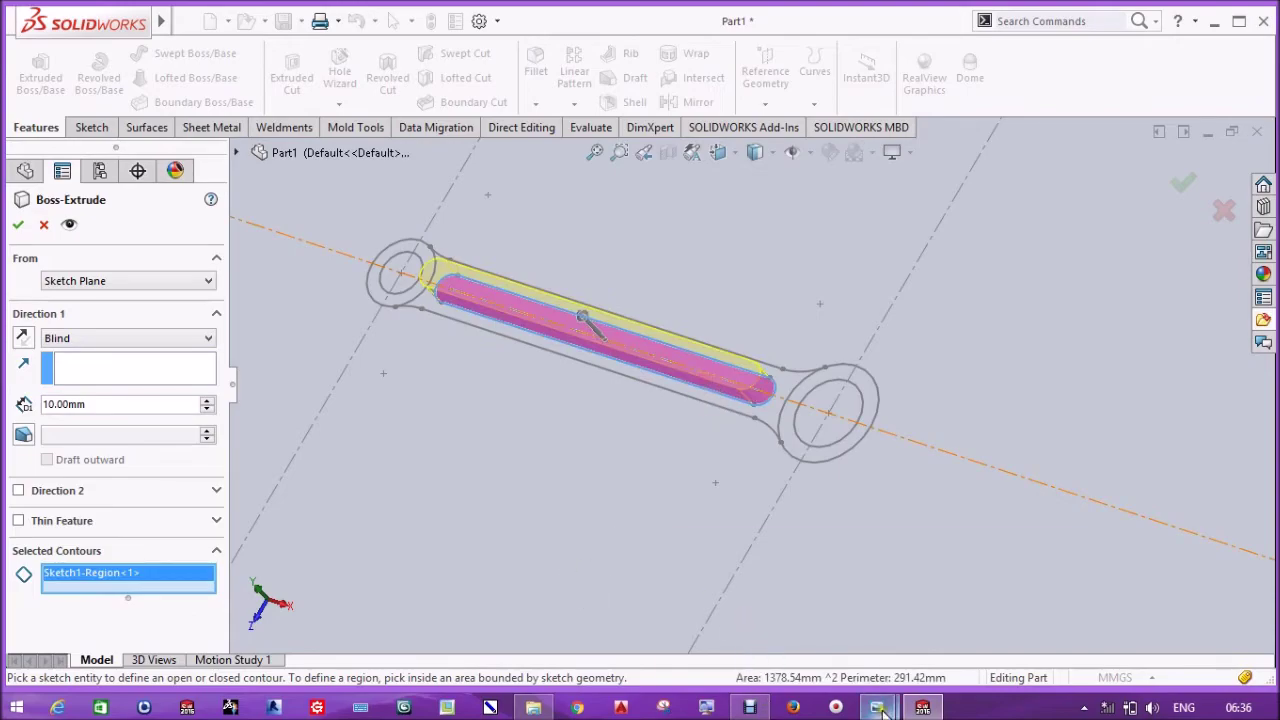
pyautogui.moveTo(877, 708)
pyautogui.click(818, 619)
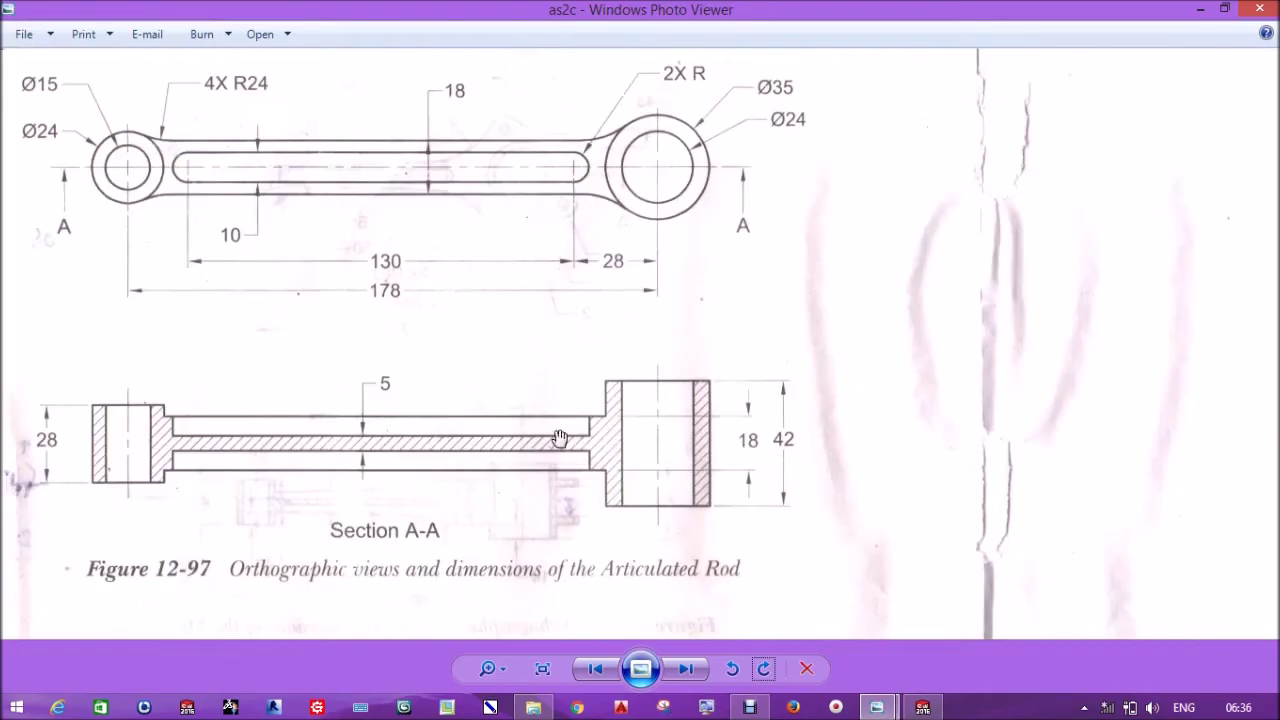
pyautogui.scroll(2, 202, 458)
pyautogui.click(1200, 8)
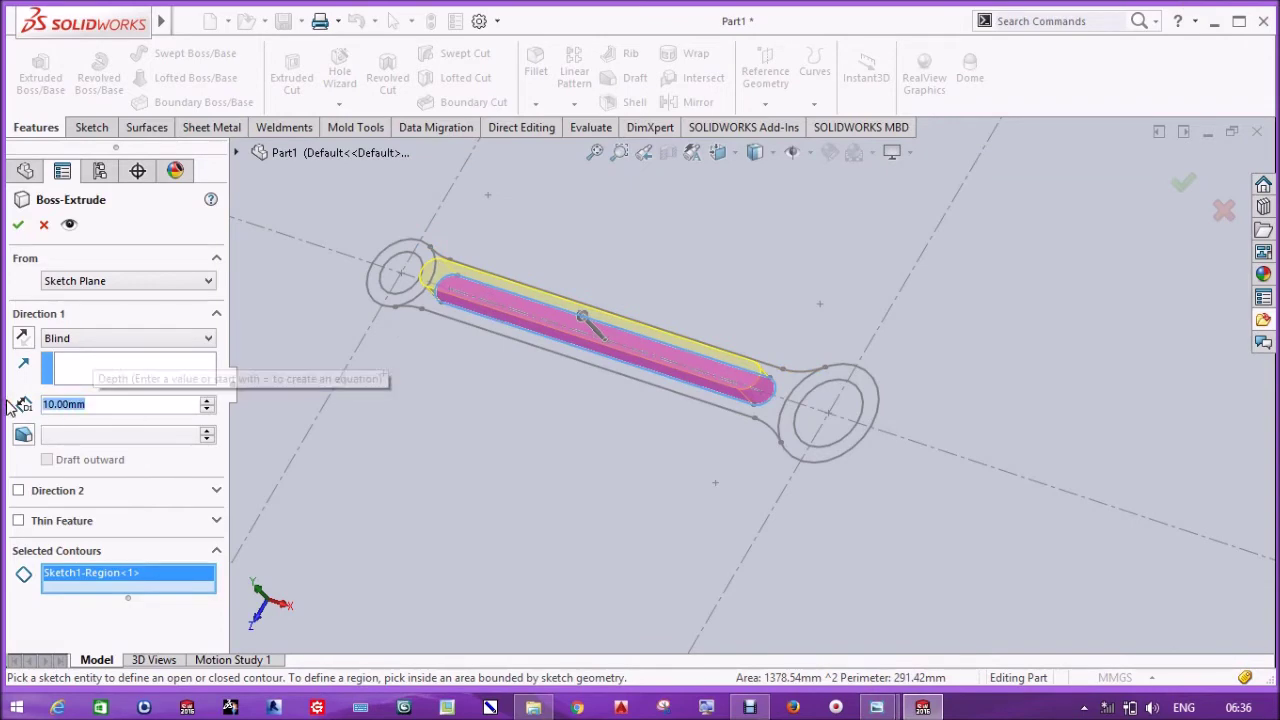
pyautogui.press('Return')
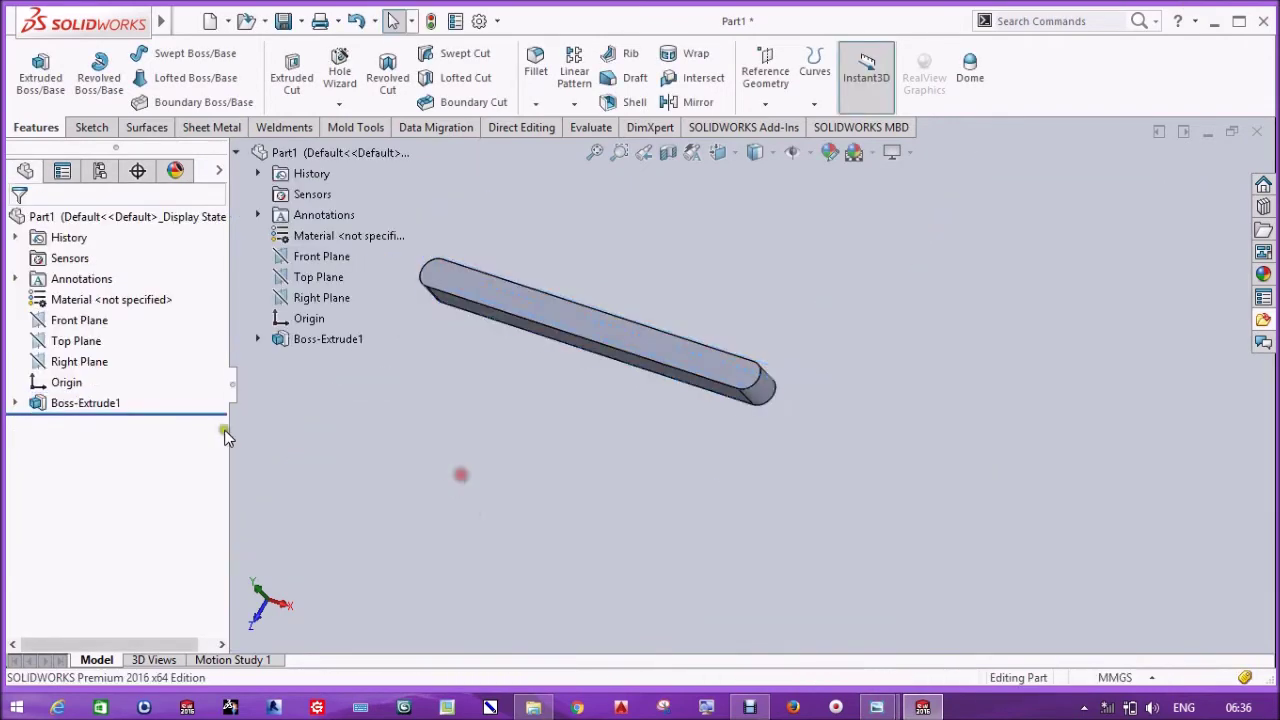
# Step: Change Boss-Extrude1's depth to 2.5 mm
pyautogui.click(90, 403)
pyautogui.click(122, 344)
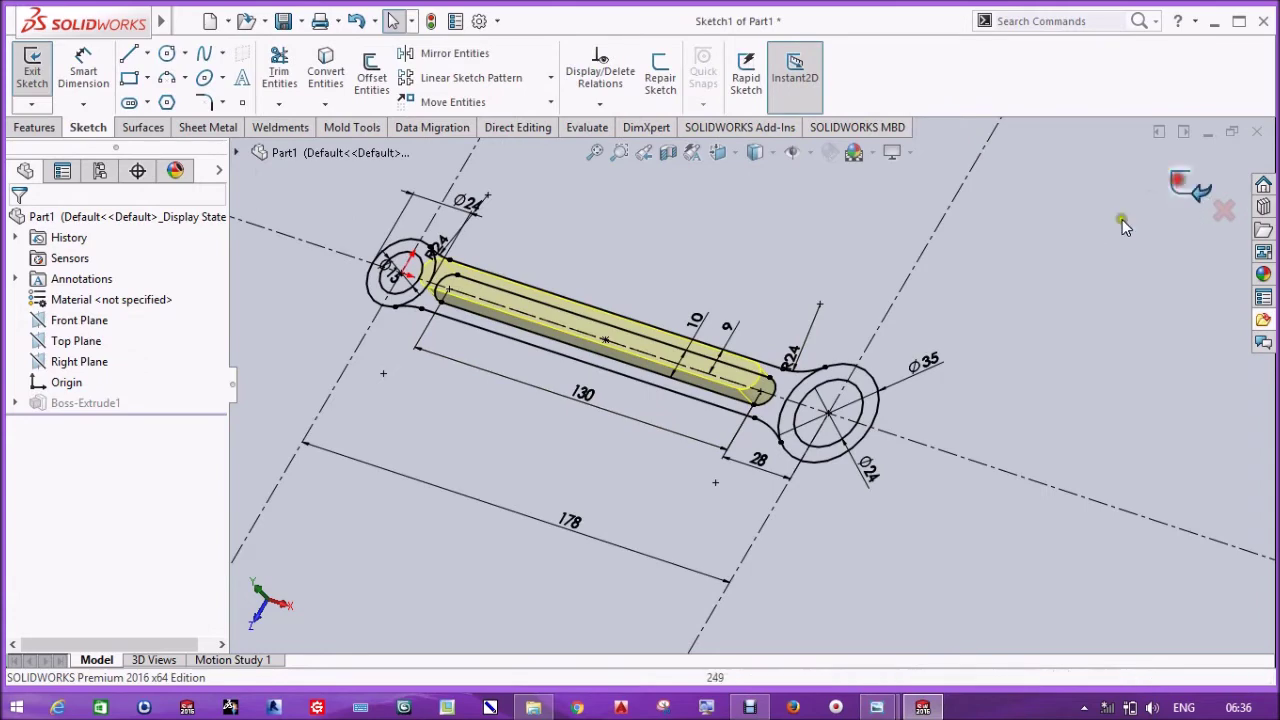
pyautogui.click(1185, 185)
pyautogui.rightClick(100, 405)
pyautogui.click(113, 283)
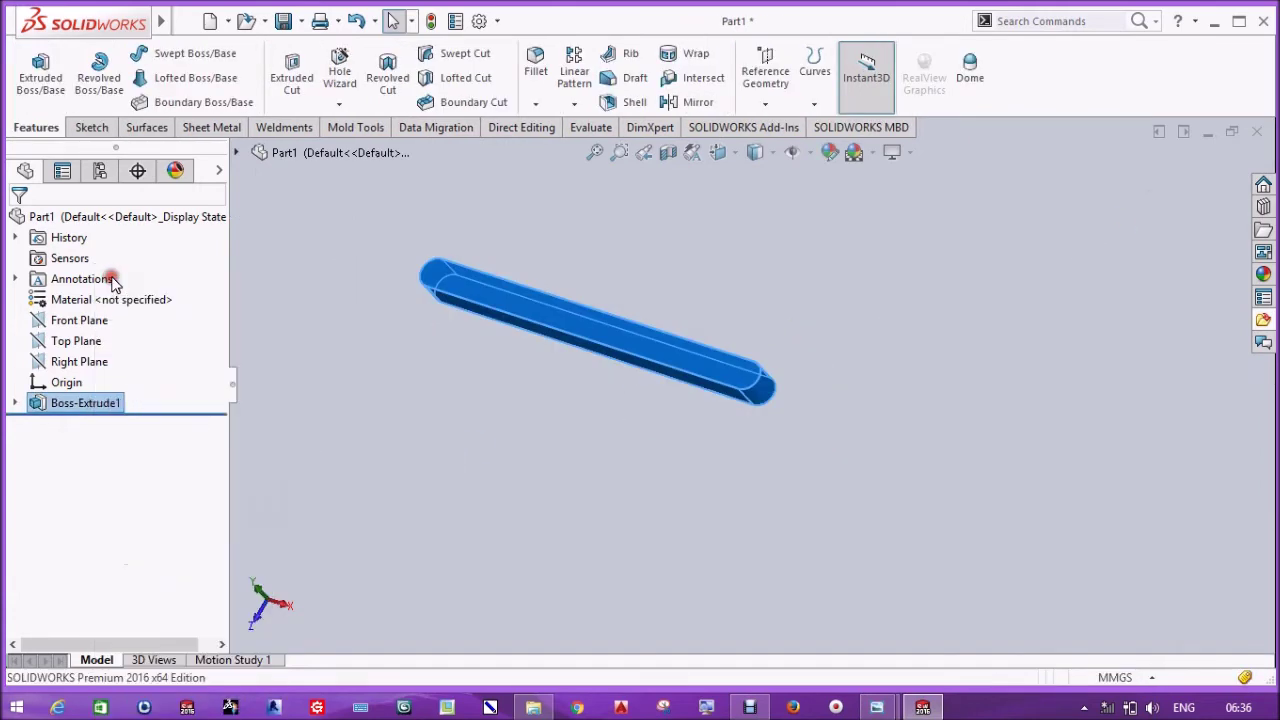
pyautogui.click(111, 404)
pyautogui.write('2.5')
pyautogui.press('Return')
pyautogui.click(1183, 182)
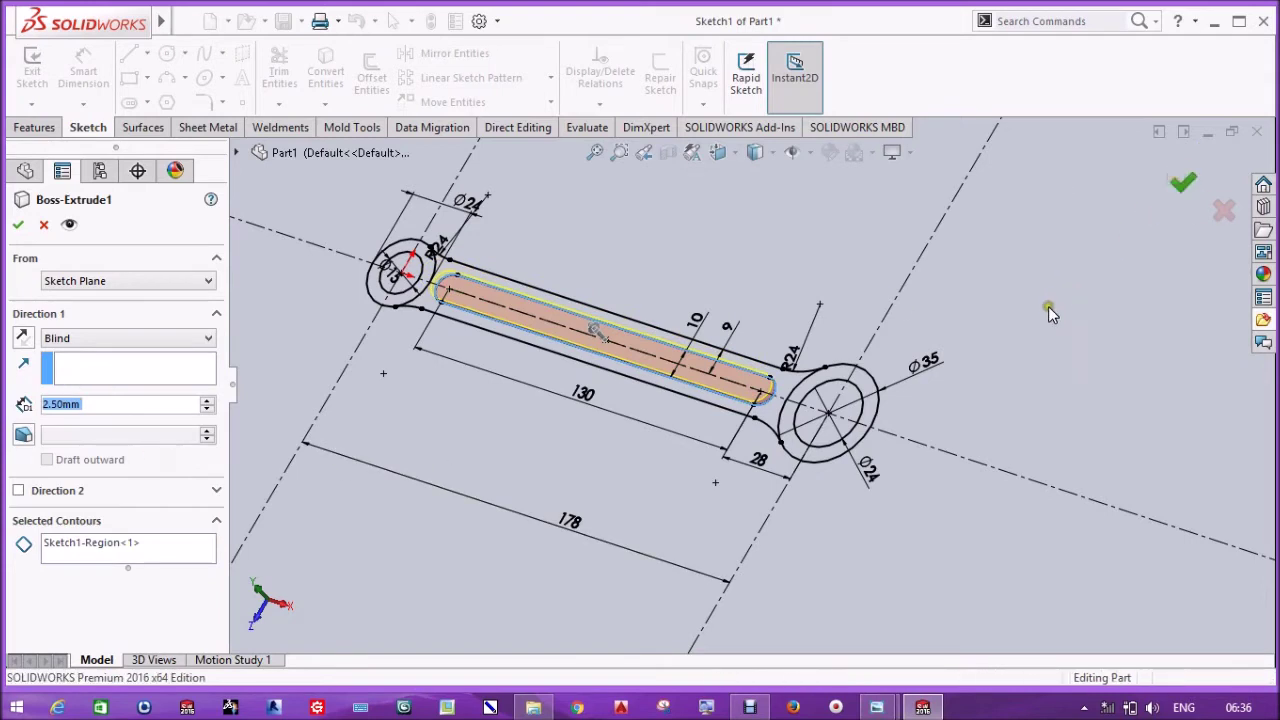
# Step: Make Sketch1 under Boss-Extrude1 visible again and begin a new extrusion
pyautogui.click(790, 155)
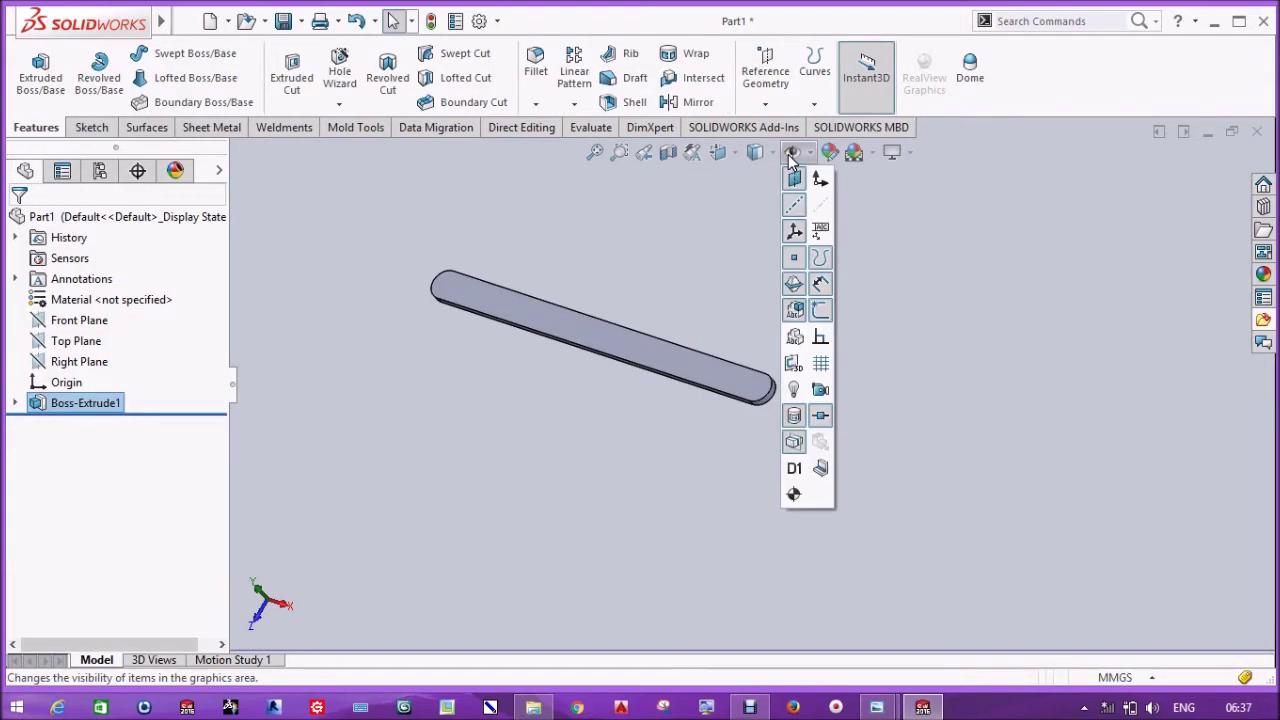
pyautogui.click(15, 402)
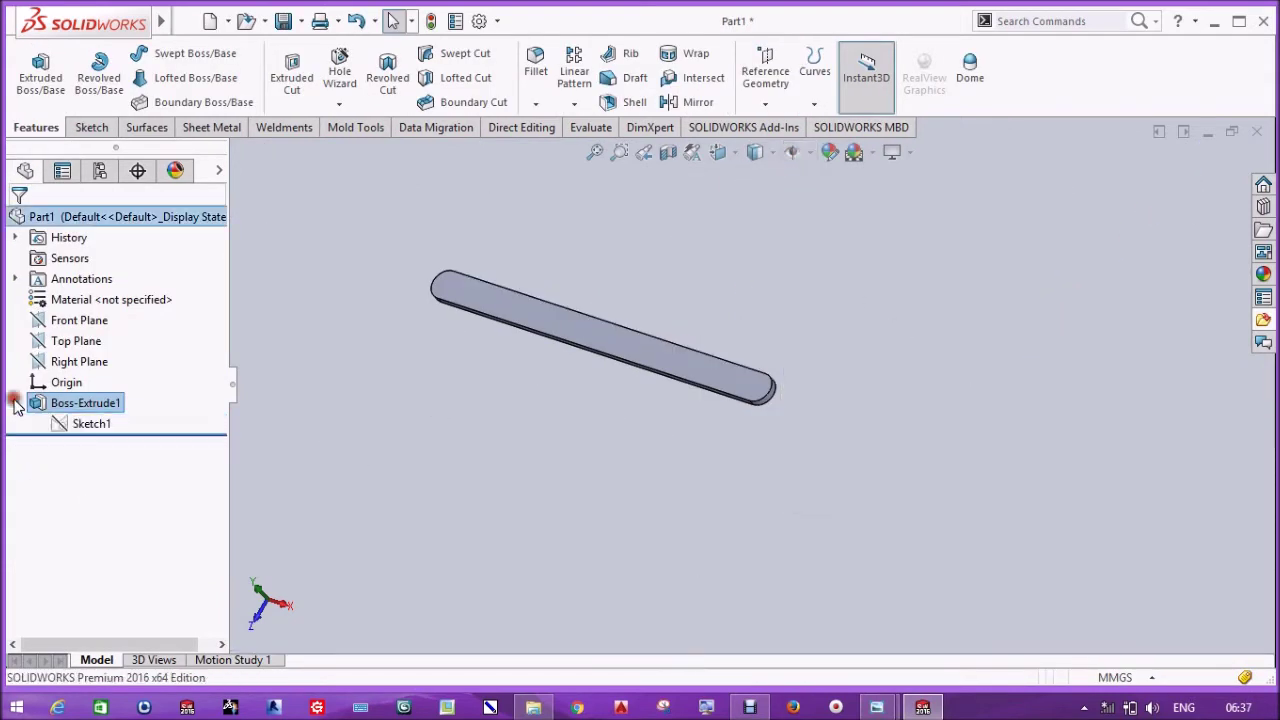
pyautogui.click(80, 423)
pyautogui.click(88, 390)
pyautogui.click(40, 72)
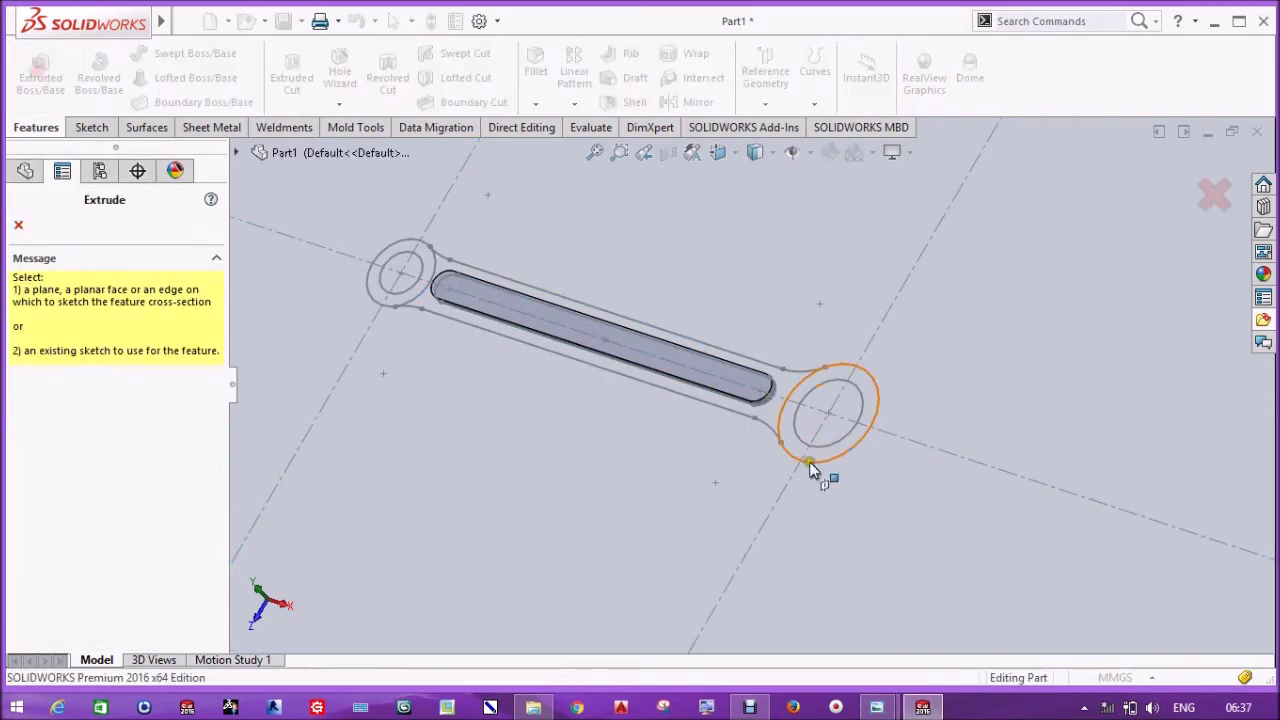
# Step: Replace the mistaken end-circle profile with the area around the slot and extrude it 9 mm
pyautogui.click(803, 446)
pyautogui.rightClick(128, 612)
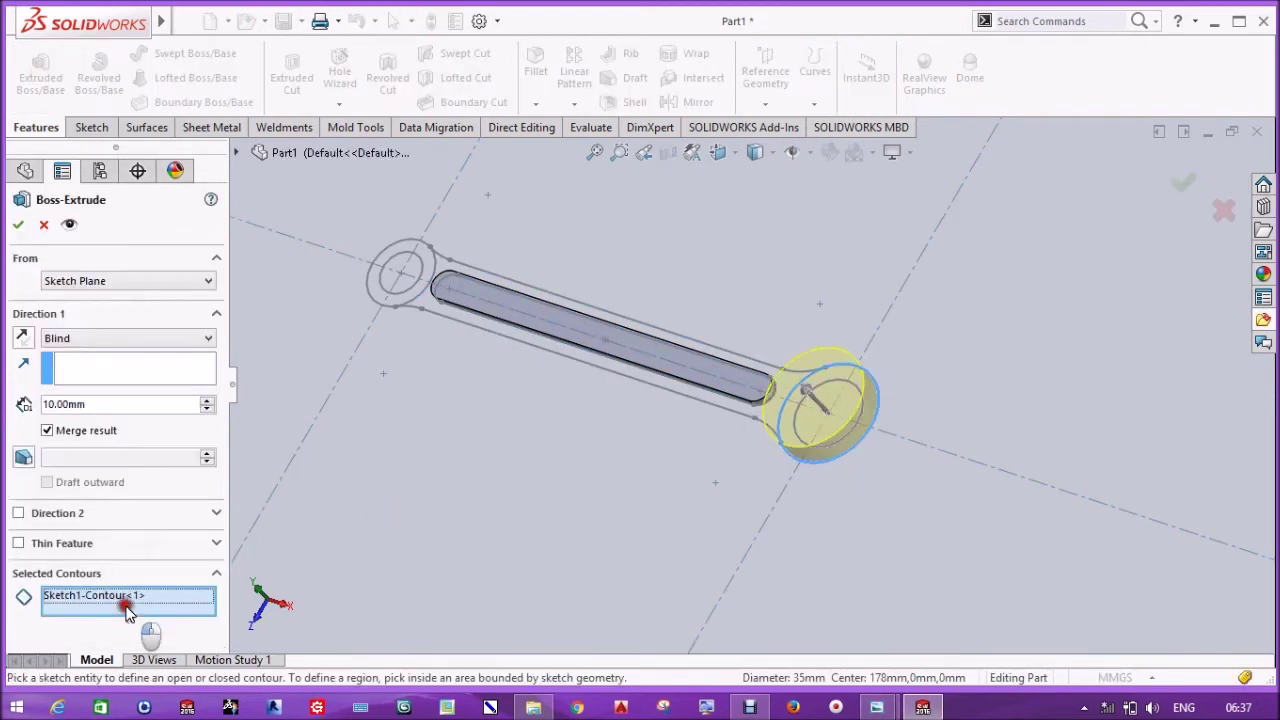
pyautogui.click(177, 619)
pyautogui.scroll(-3, 290, 265)
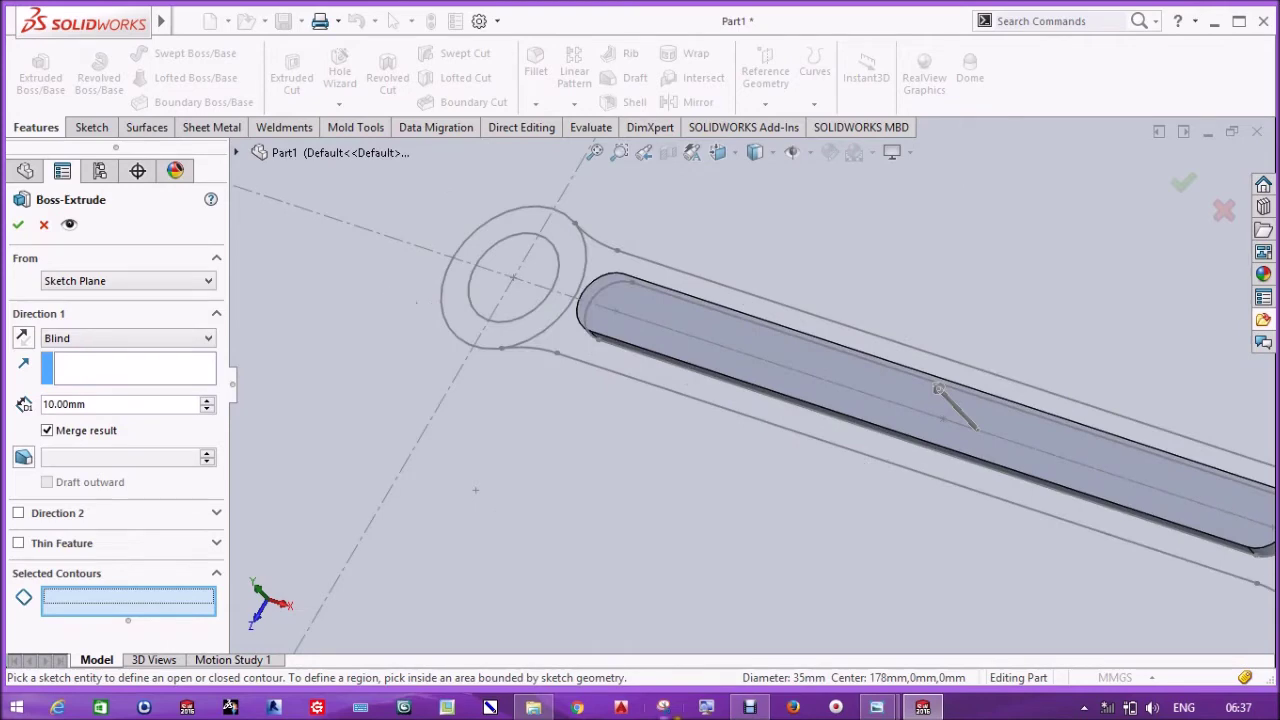
pyautogui.moveTo(876, 707)
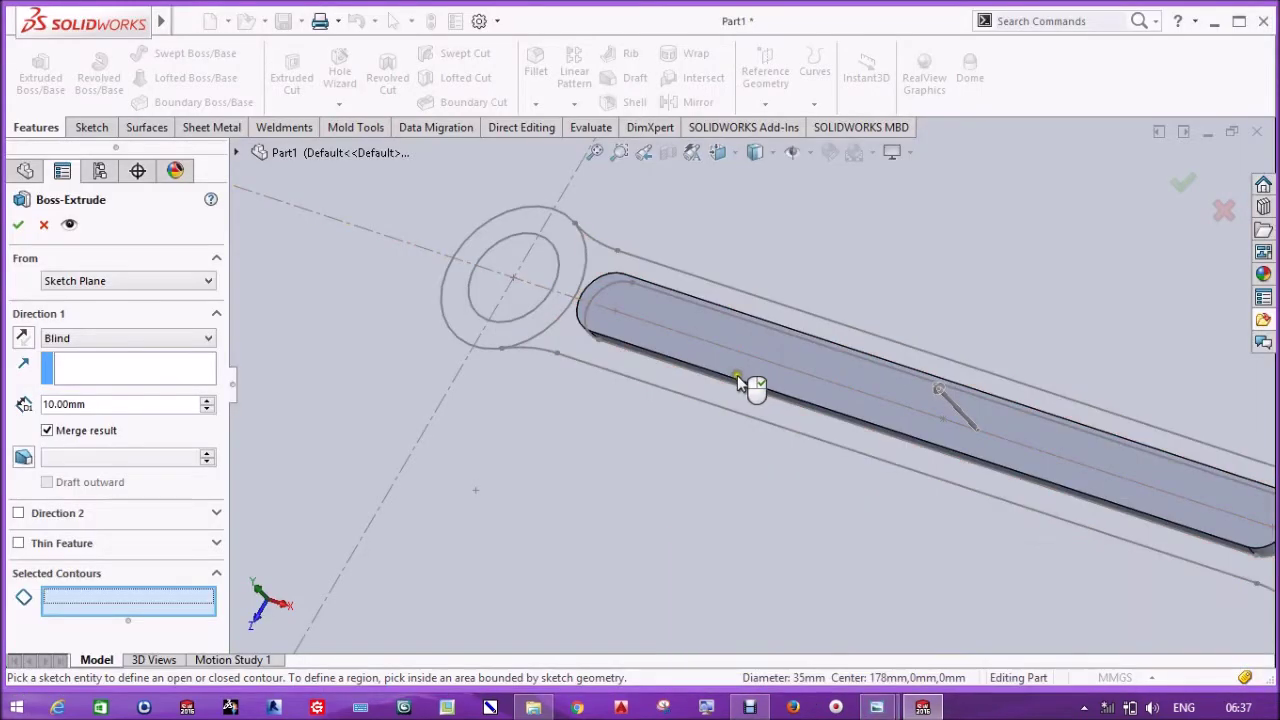
pyautogui.click(738, 383)
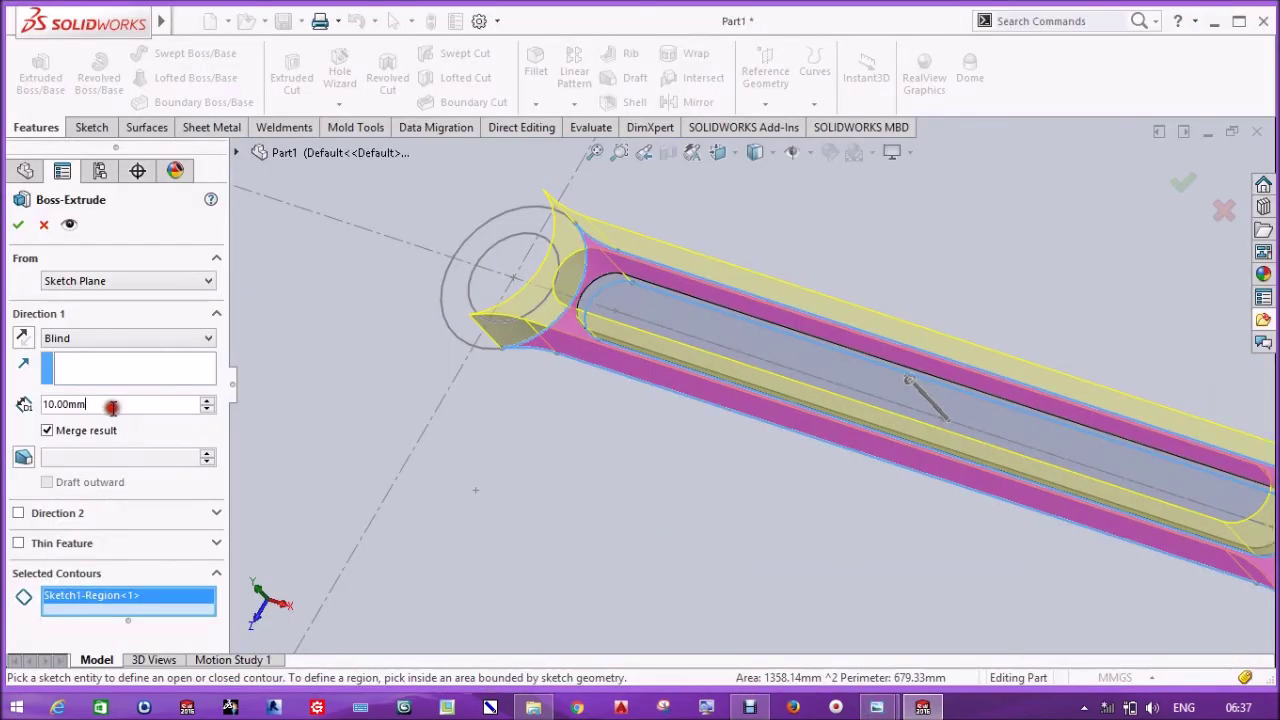
pyautogui.doubleClick(112, 407)
pyautogui.write('9')
pyautogui.press('Return')
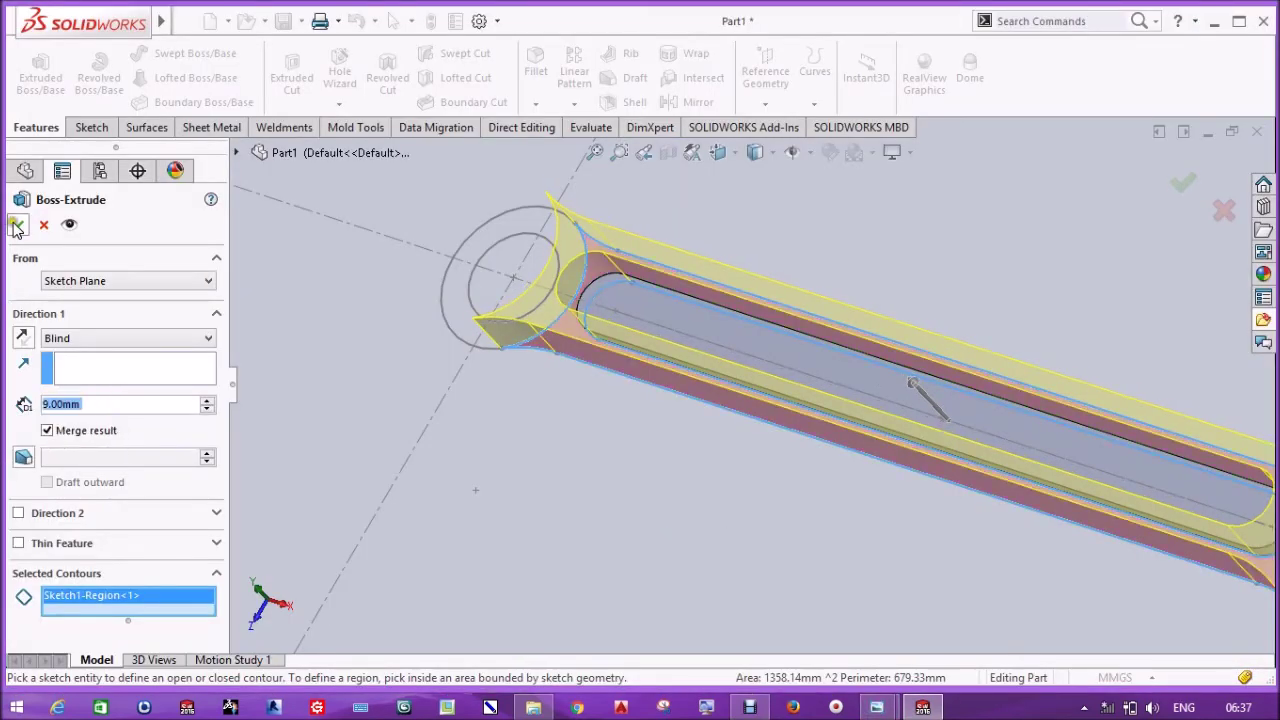
pyautogui.click(17, 225)
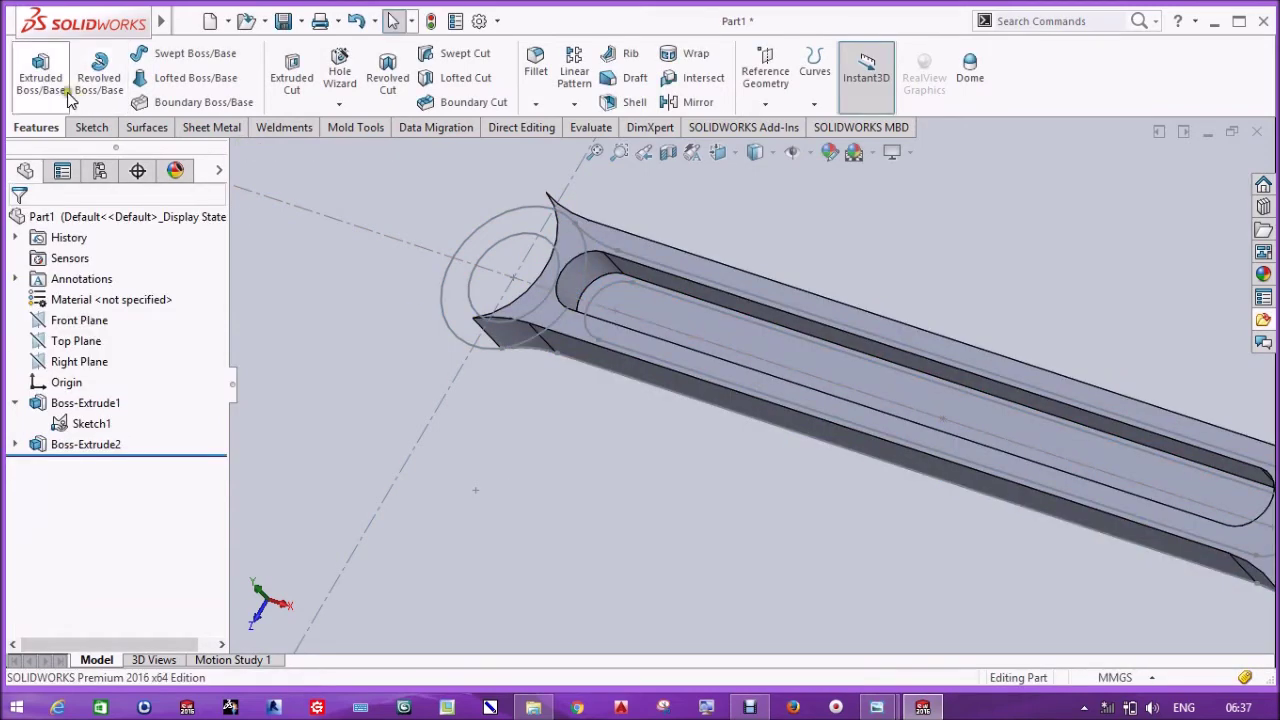
# Step: Extrude the ring around the small end 14 mm
pyautogui.click(68, 95)
pyautogui.click(450, 332)
pyautogui.rightClick(185, 600)
pyautogui.click(229, 606)
pyautogui.click(471, 323)
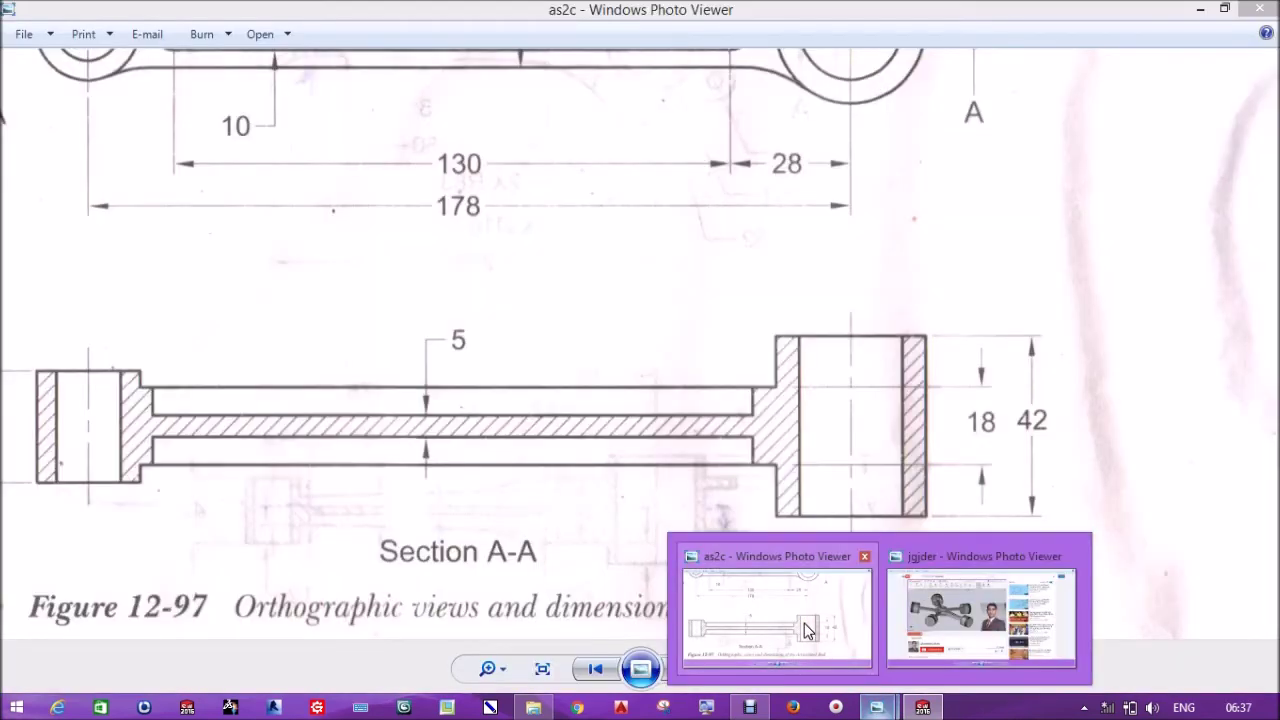
pyautogui.click(808, 630)
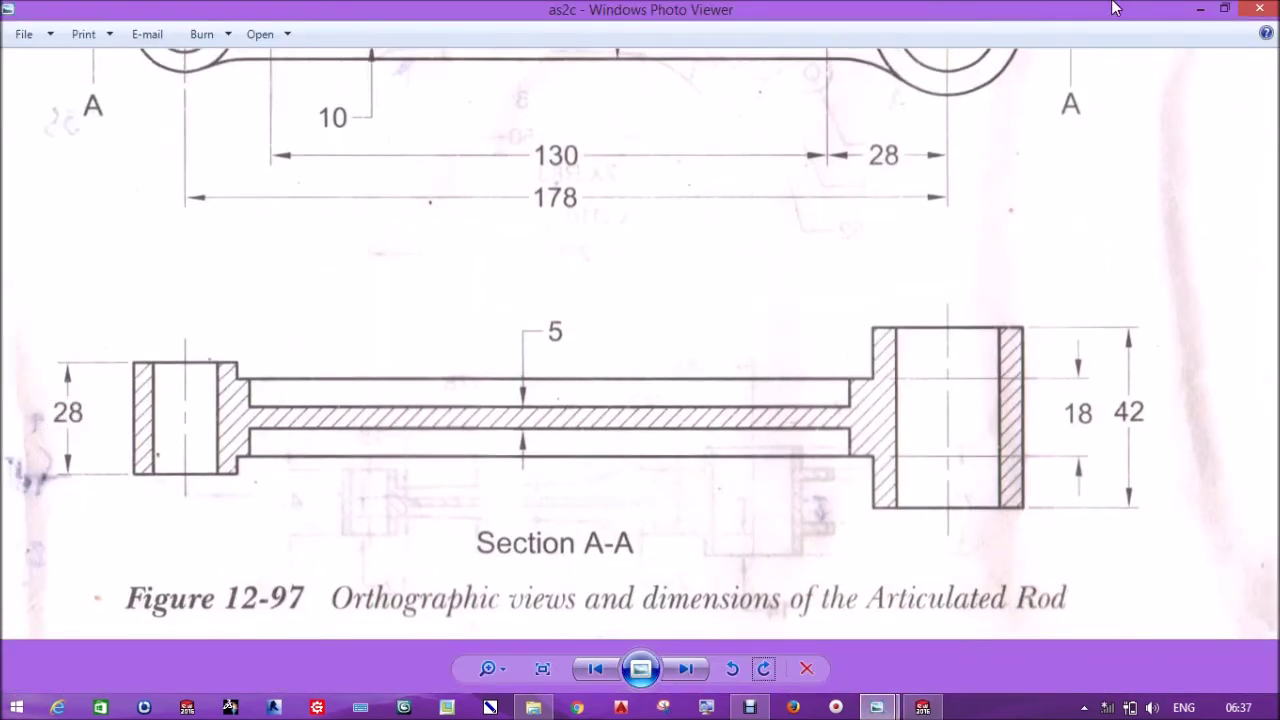
pyautogui.click(1200, 8)
pyautogui.doubleClick(94, 405)
pyautogui.write('14')
pyautogui.press('Return')
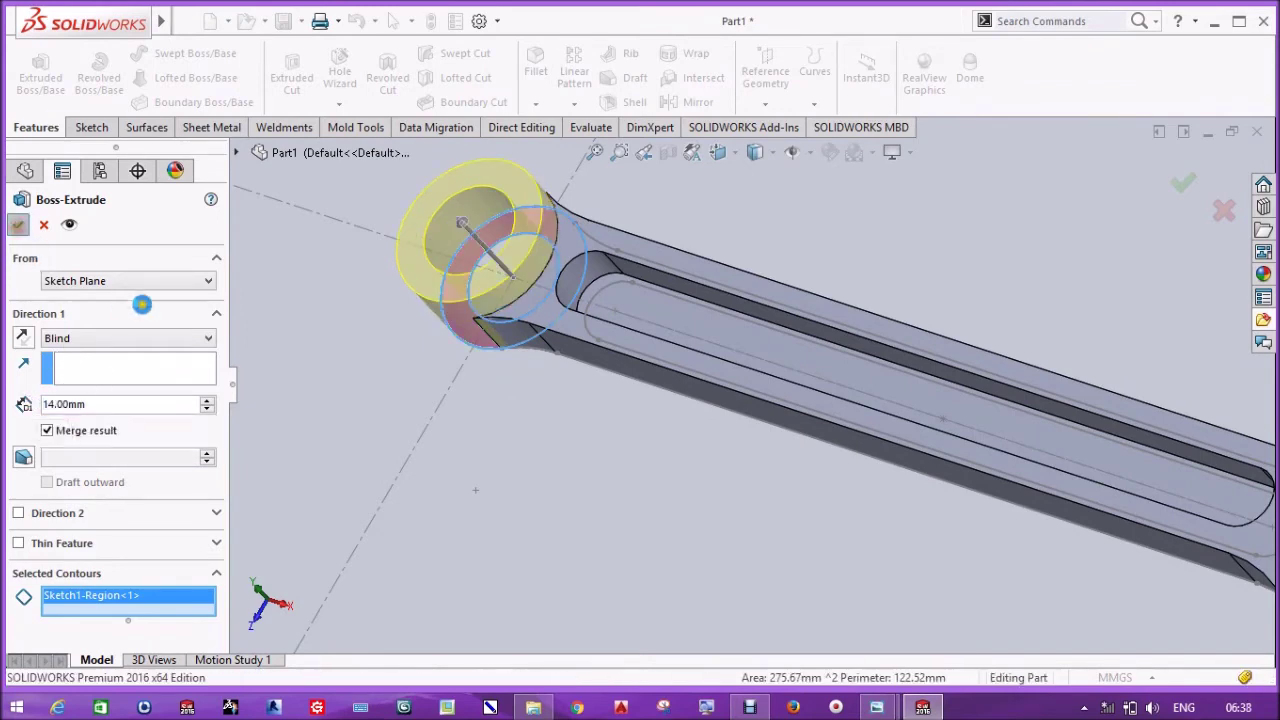
pyautogui.press('Return')
# Step: Extrude the ring around the large end 21 mm
pyautogui.scroll(-3, 1126, 509)
pyautogui.scroll(-2, 894, 491)
pyautogui.press('e')
pyautogui.click(857, 505)
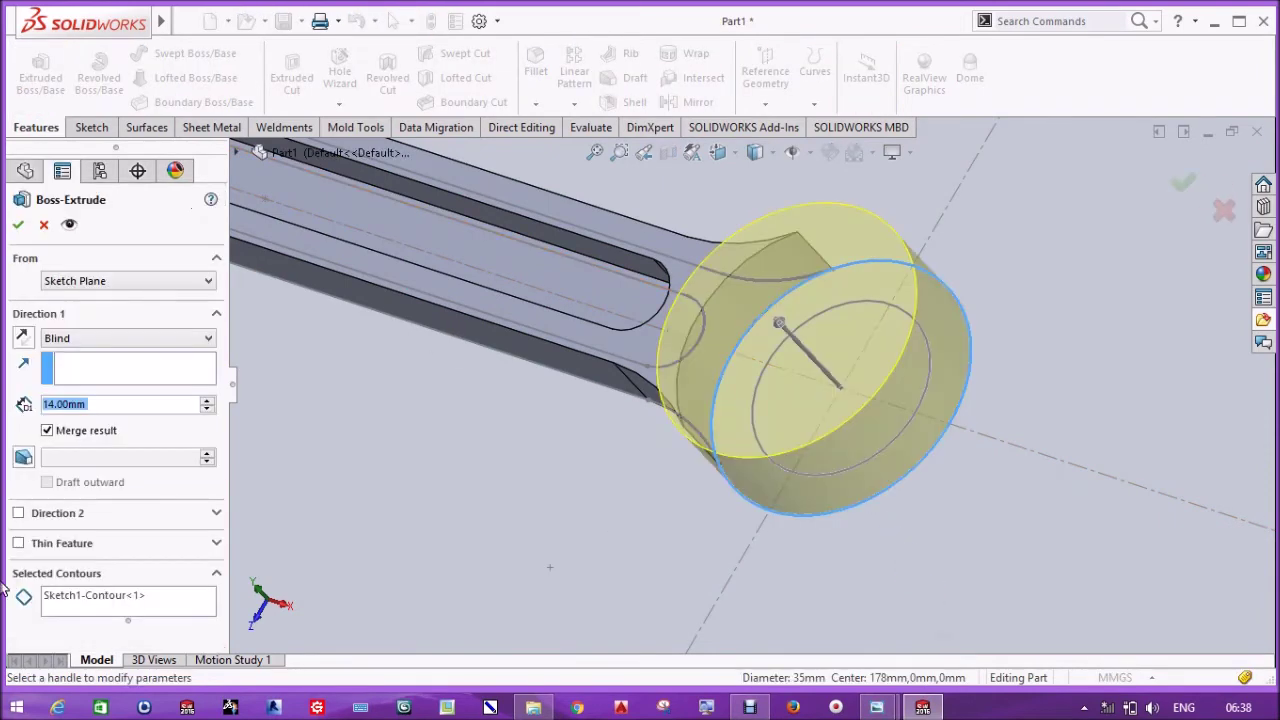
pyautogui.rightClick(100, 598)
pyautogui.click(157, 632)
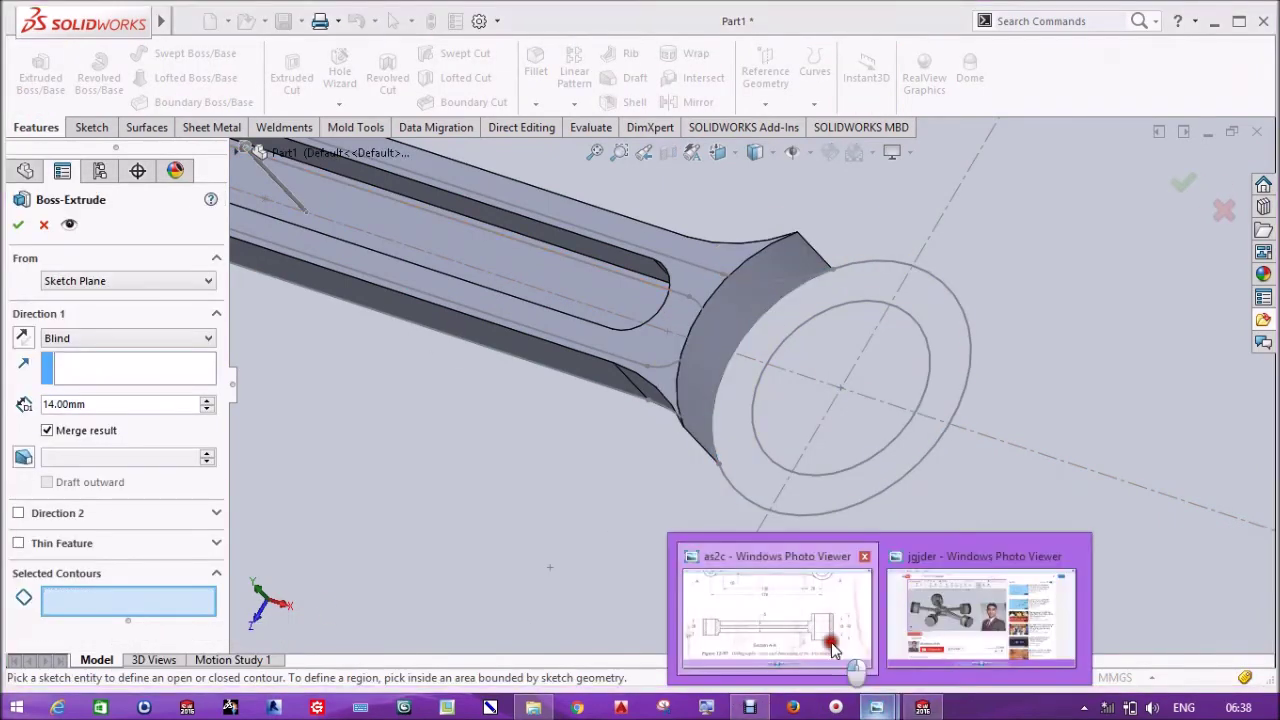
pyautogui.click(833, 645)
pyautogui.click(1184, 18)
pyautogui.click(110, 404)
pyautogui.write('21')
pyautogui.press('Return')
pyautogui.click(776, 490)
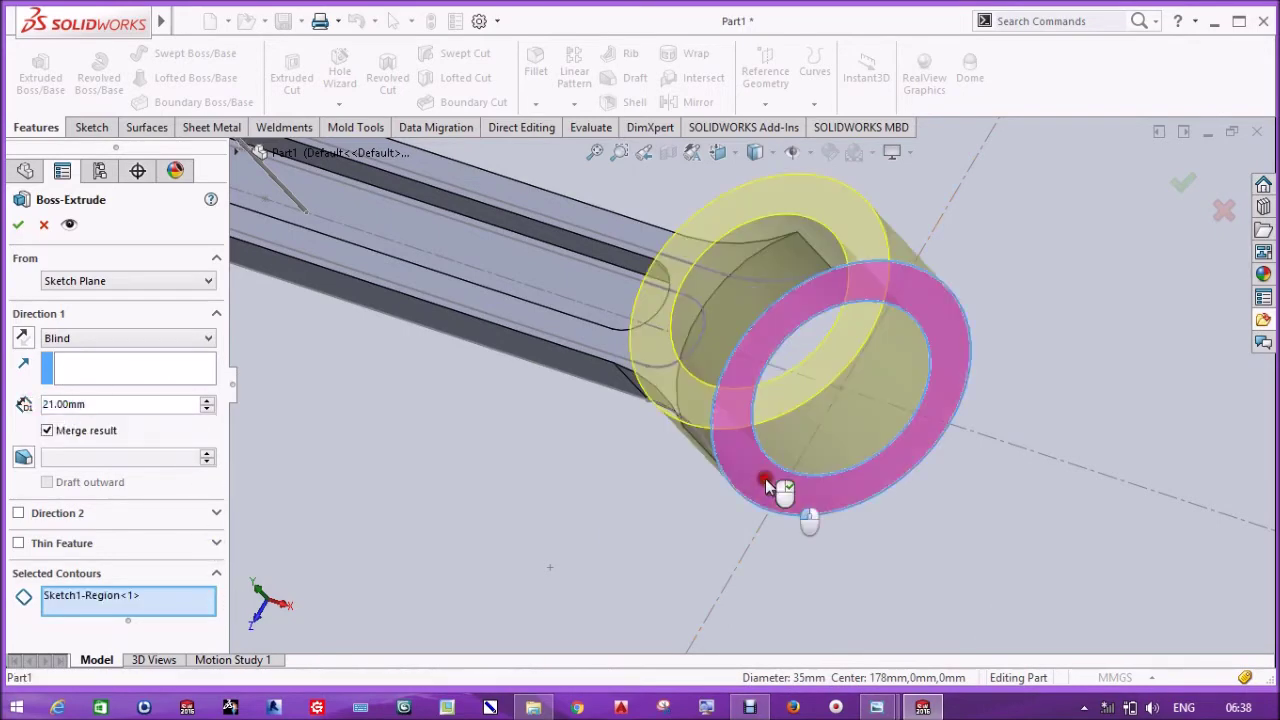
pyautogui.rightClick(1036, 363)
# Step: Set up a Mirror across the flat face with Boss-Extrude4's body as the body to mirror
pyautogui.scroll(5, 680, 448)
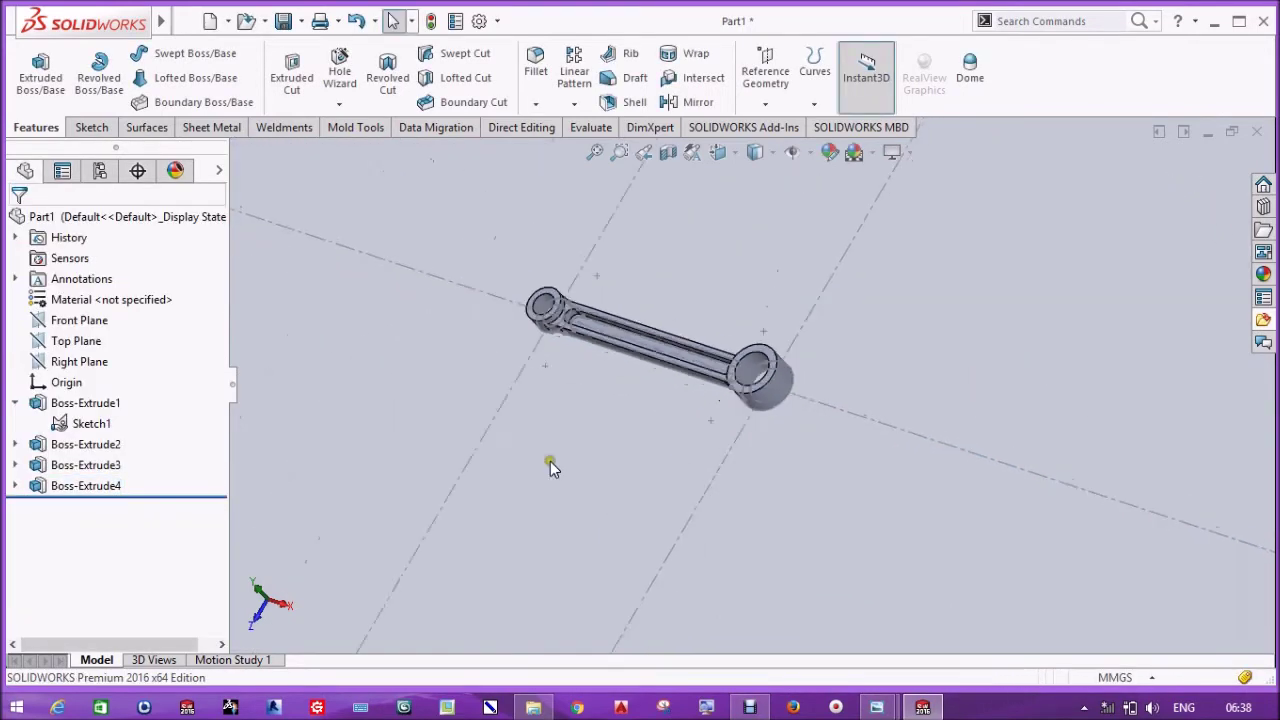
pyautogui.moveTo(680, 448); pyautogui.dragTo(596, 247, button='middle')
pyautogui.scroll(-2, 598, 280)
pyautogui.click(690, 102)
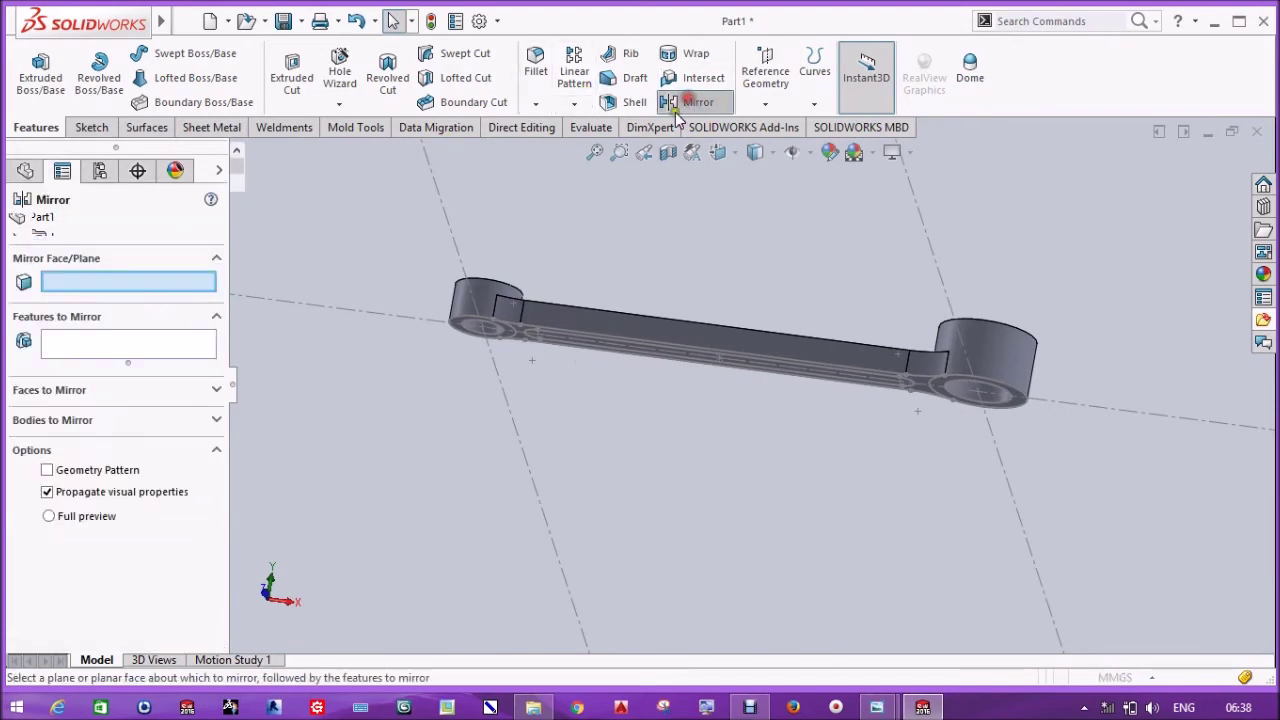
pyautogui.scroll(-2, 824, 431)
pyautogui.scroll(-3, 853, 402)
pyautogui.click(694, 315)
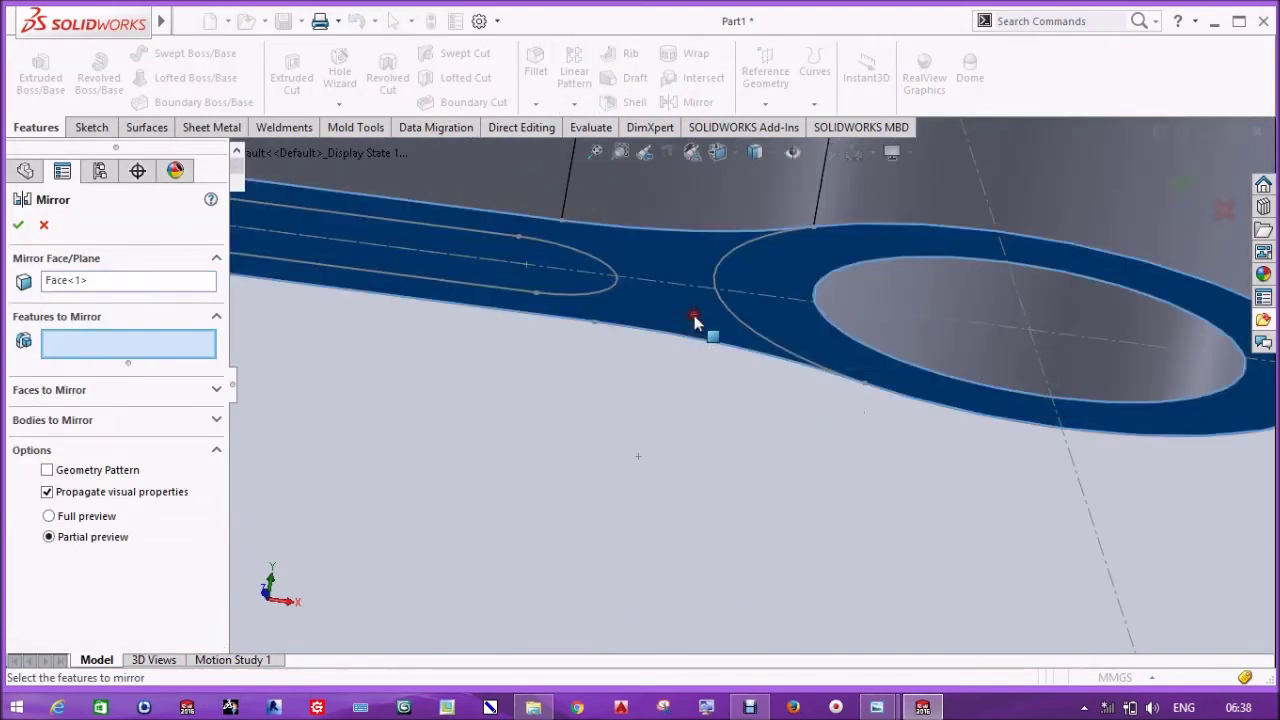
pyautogui.click(97, 428)
pyautogui.click(566, 250)
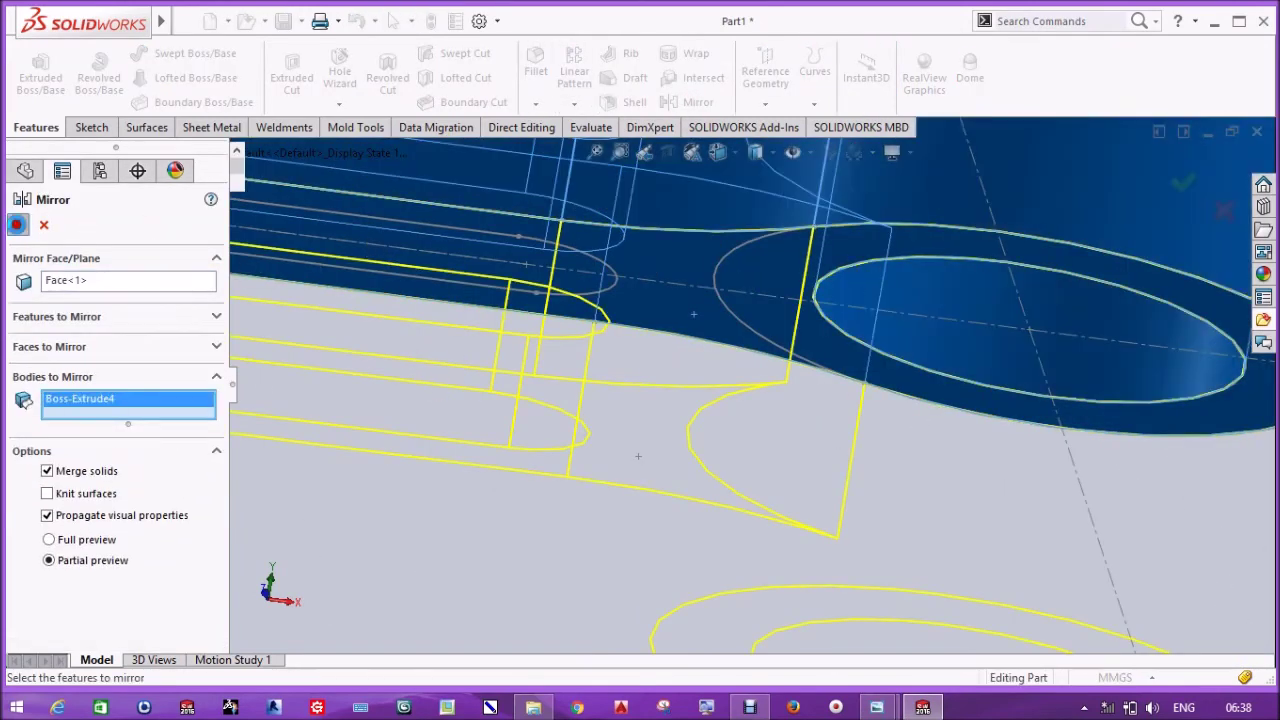
# Step: Accept the mirror and hide Sketch1
pyautogui.press('Return')
pyautogui.scroll(3, 491, 477)
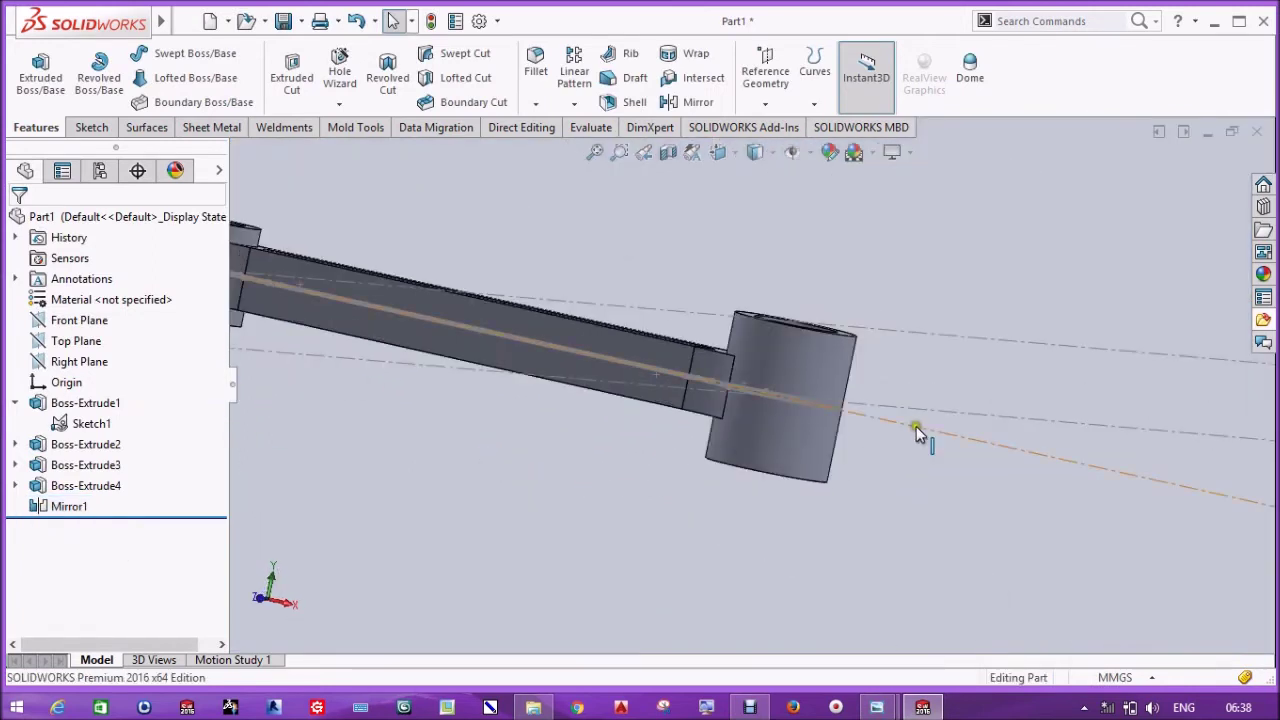
pyautogui.click(916, 426)
pyautogui.click(980, 368)
pyautogui.scroll(-3, 949, 403)
pyautogui.moveTo(936, 403)
pyautogui.mouseDown(button='middle')
pyautogui.moveTo(816, 410)
pyautogui.moveTo(462, 321)
pyautogui.mouseUp(button='middle')
# Step: Apply the Chrome metal appearance to the rod, then start Save As under a new name
pyautogui.click(1263, 273)
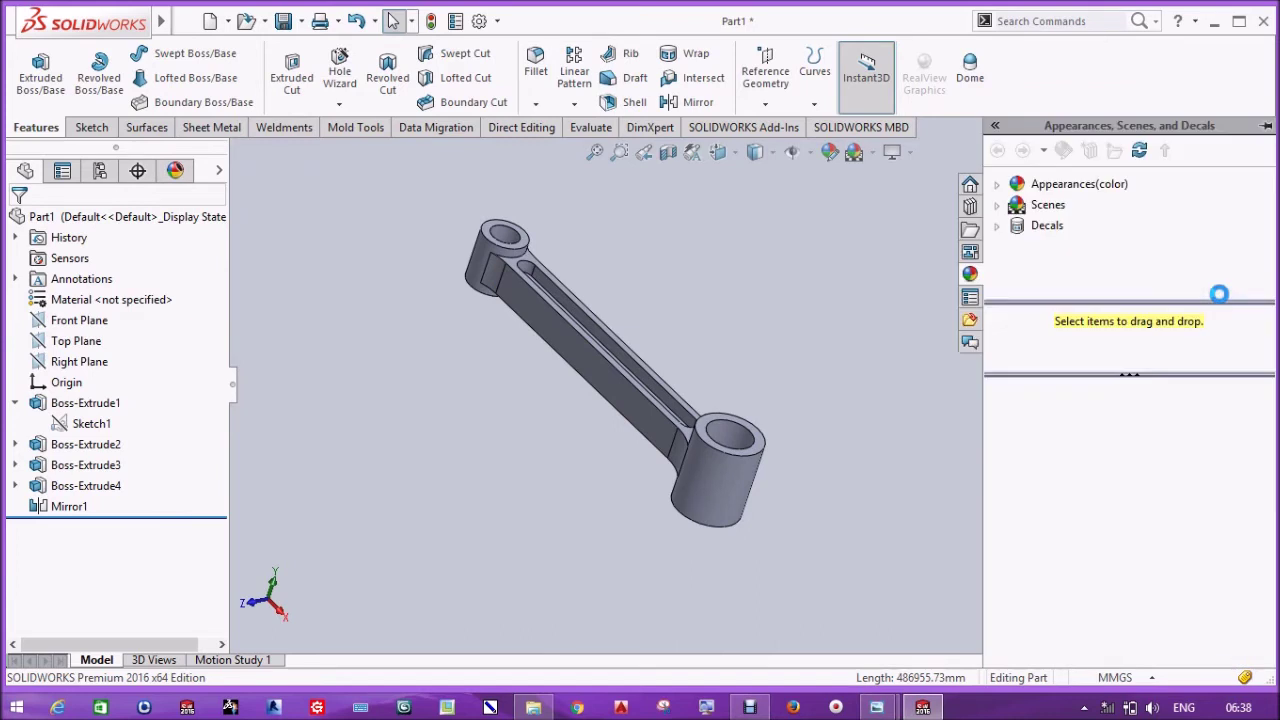
pyautogui.click(1008, 188)
pyautogui.click(1196, 238)
pyautogui.scroll(1, 1196, 238)
pyautogui.click(1105, 246)
pyautogui.click(1095, 225)
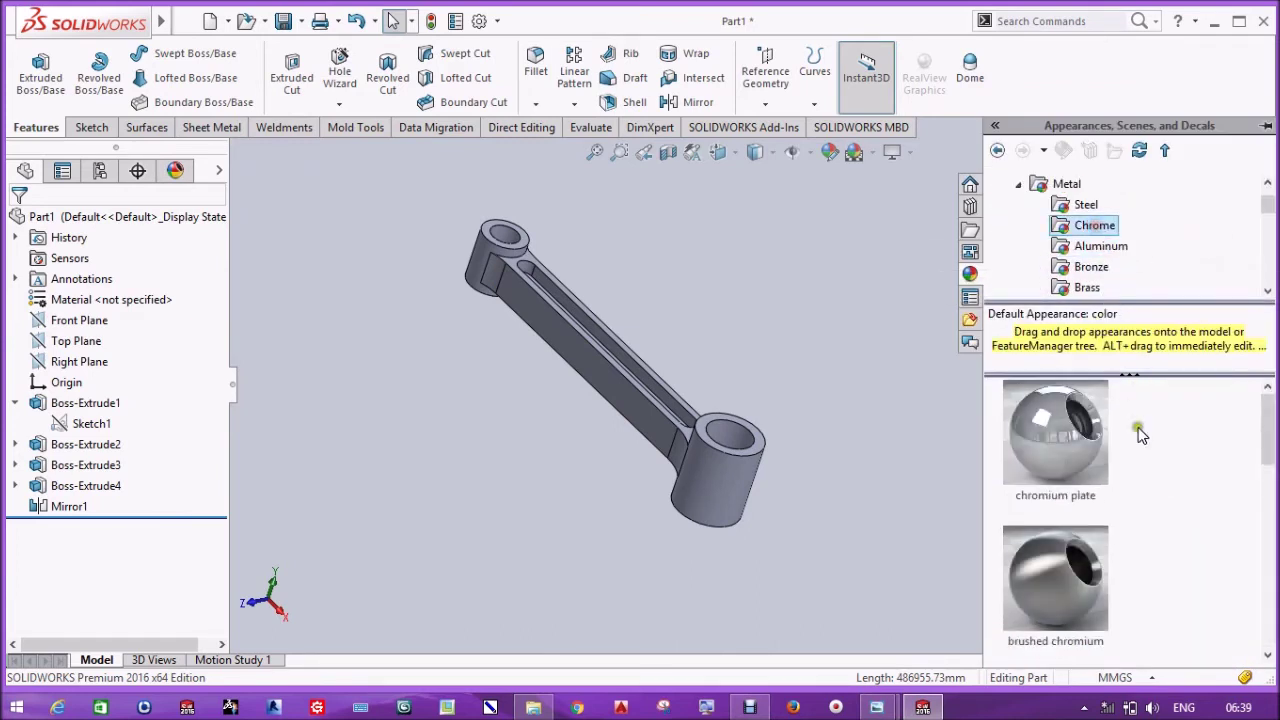
pyautogui.scroll(-3, 1146, 454)
pyautogui.moveTo(1095, 548); pyautogui.dragTo(871, 477)
pyautogui.moveTo(871, 477); pyautogui.dragTo(1043, 491, button='middle')
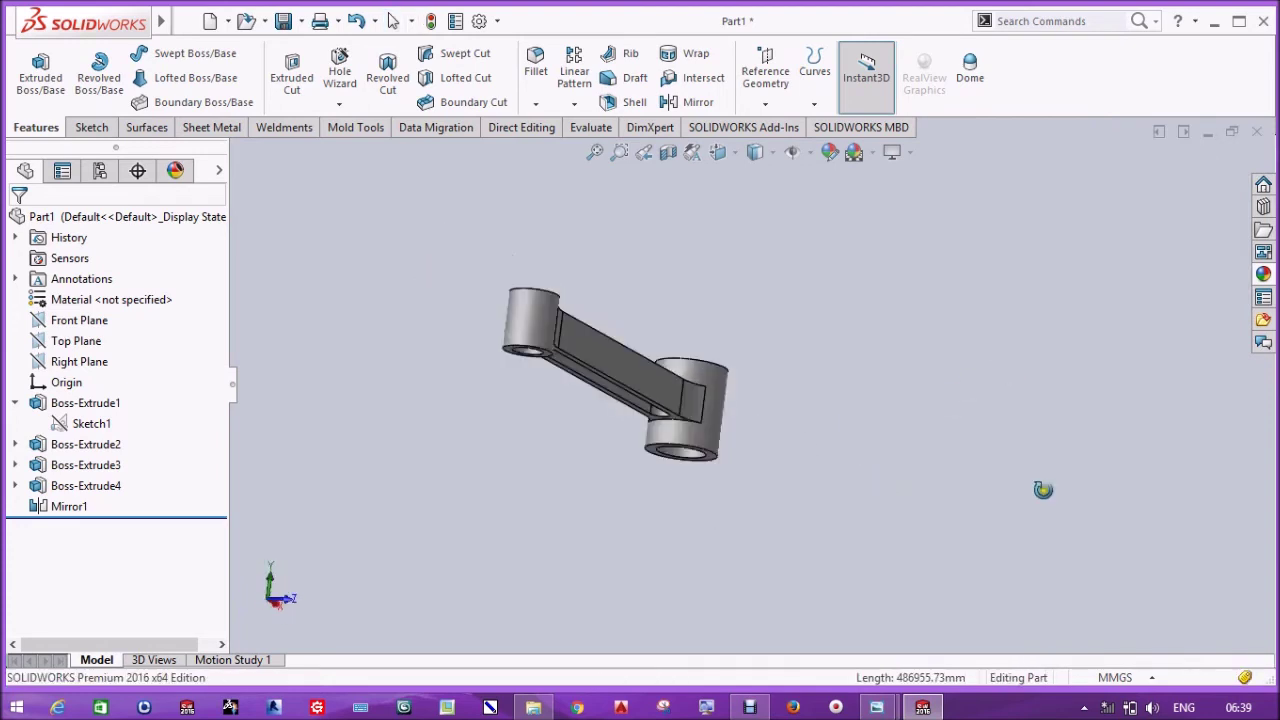
pyautogui.click(183, 17)
pyautogui.click(205, 226)
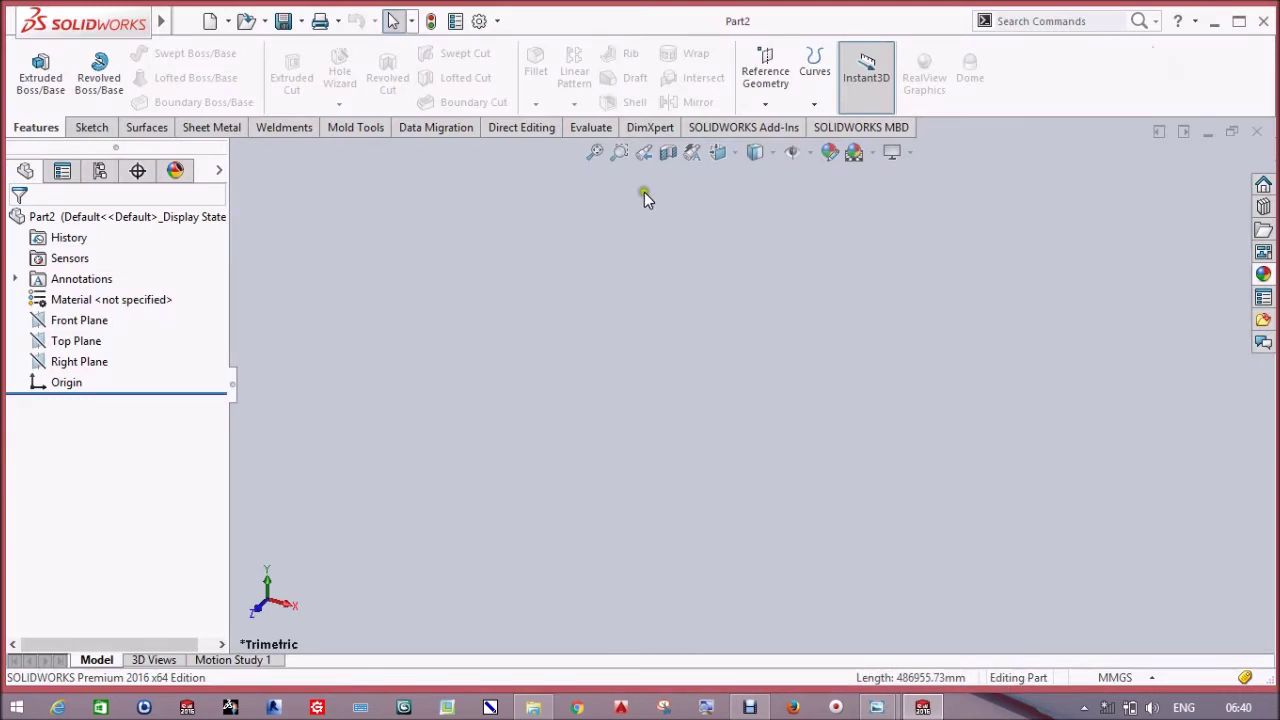
# Step: Sketch two concentric circles at the origin on the Top Plane
pyautogui.click(75, 341)
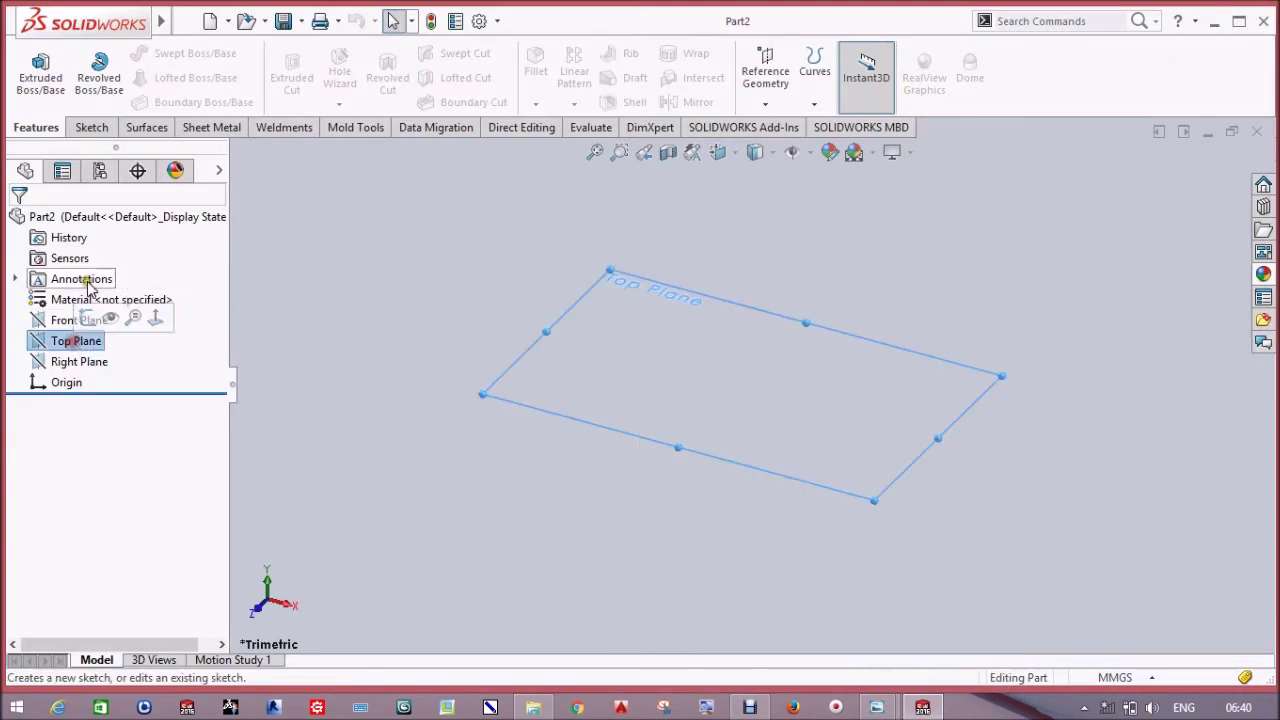
pyautogui.click(74, 312)
pyautogui.click(167, 53)
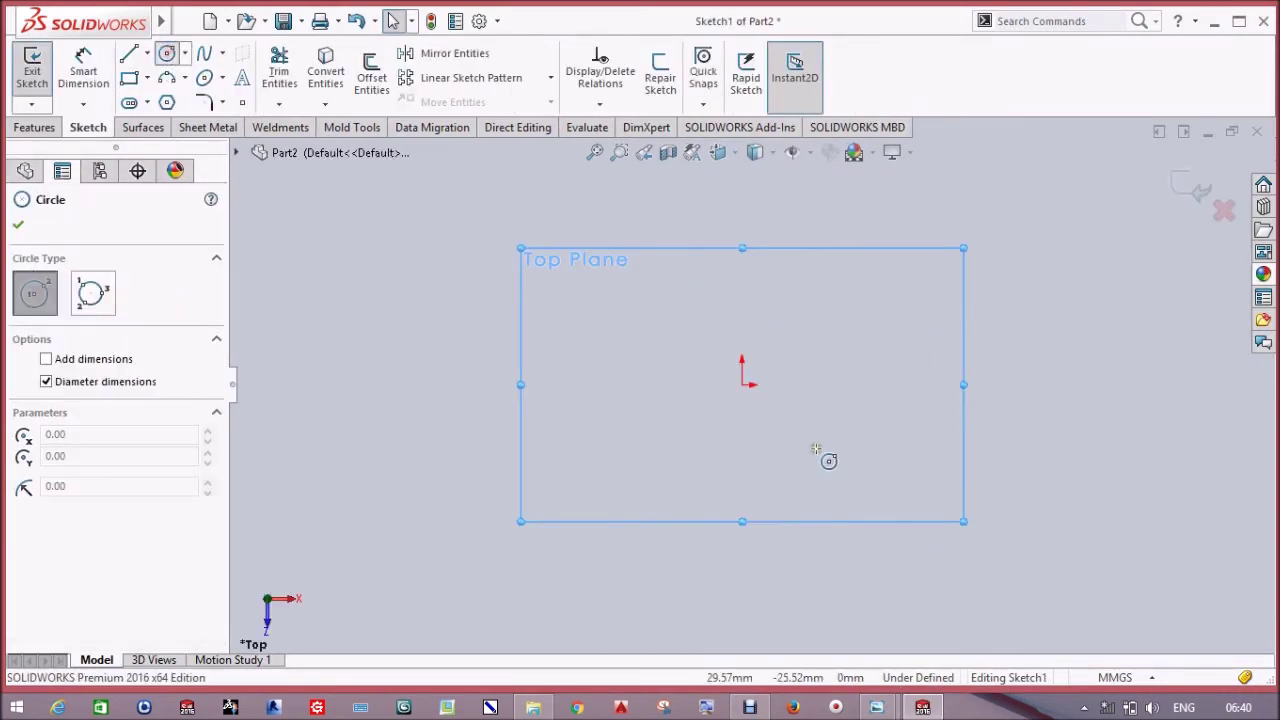
pyautogui.click(742, 385)
pyautogui.click(925, 275)
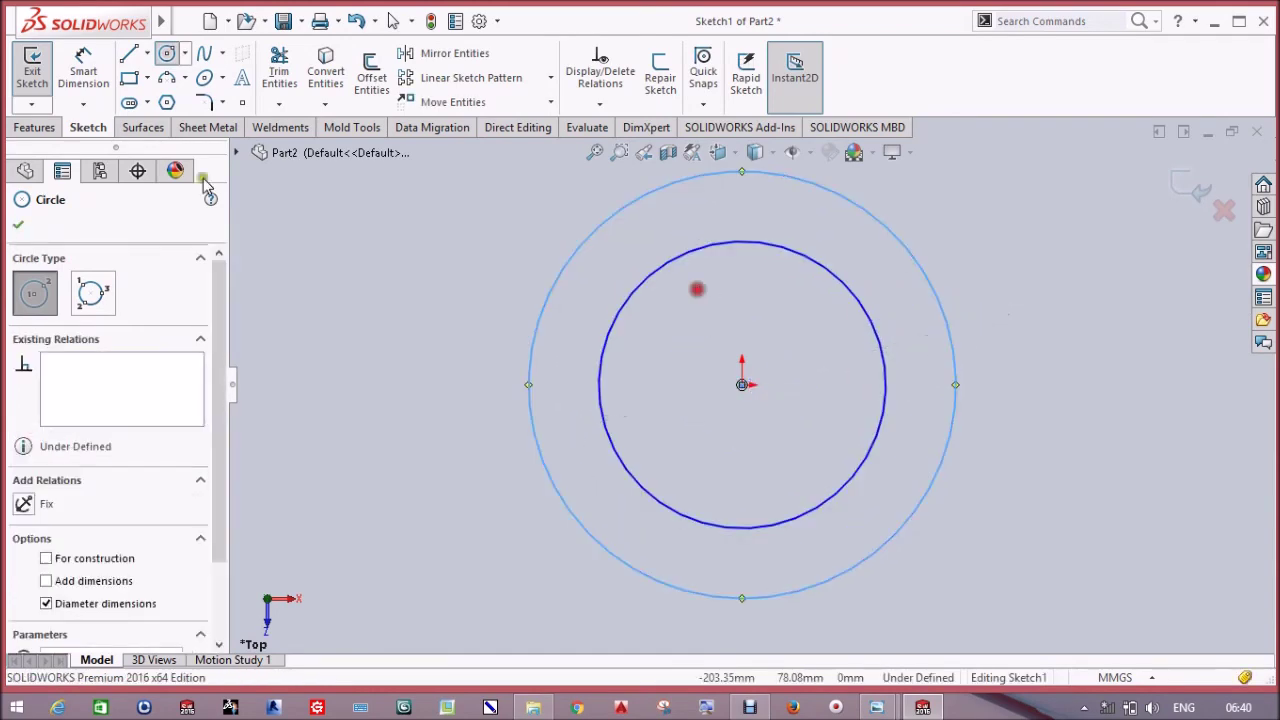
# Step: Dimension the outer circle Ø93 and the inner circle Ø85, then exit the sketch
pyautogui.click(83, 65)
pyautogui.click(925, 494)
pyautogui.click(1003, 488)
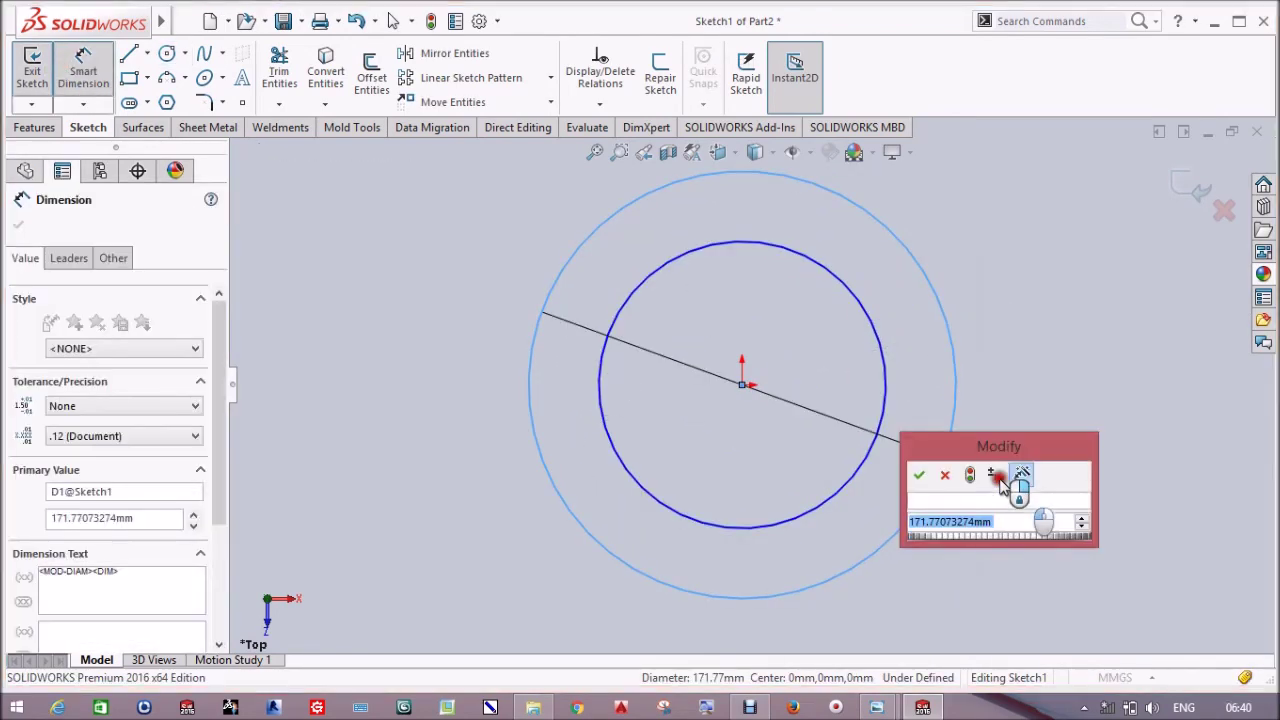
pyautogui.write('4')
pyautogui.write('.')
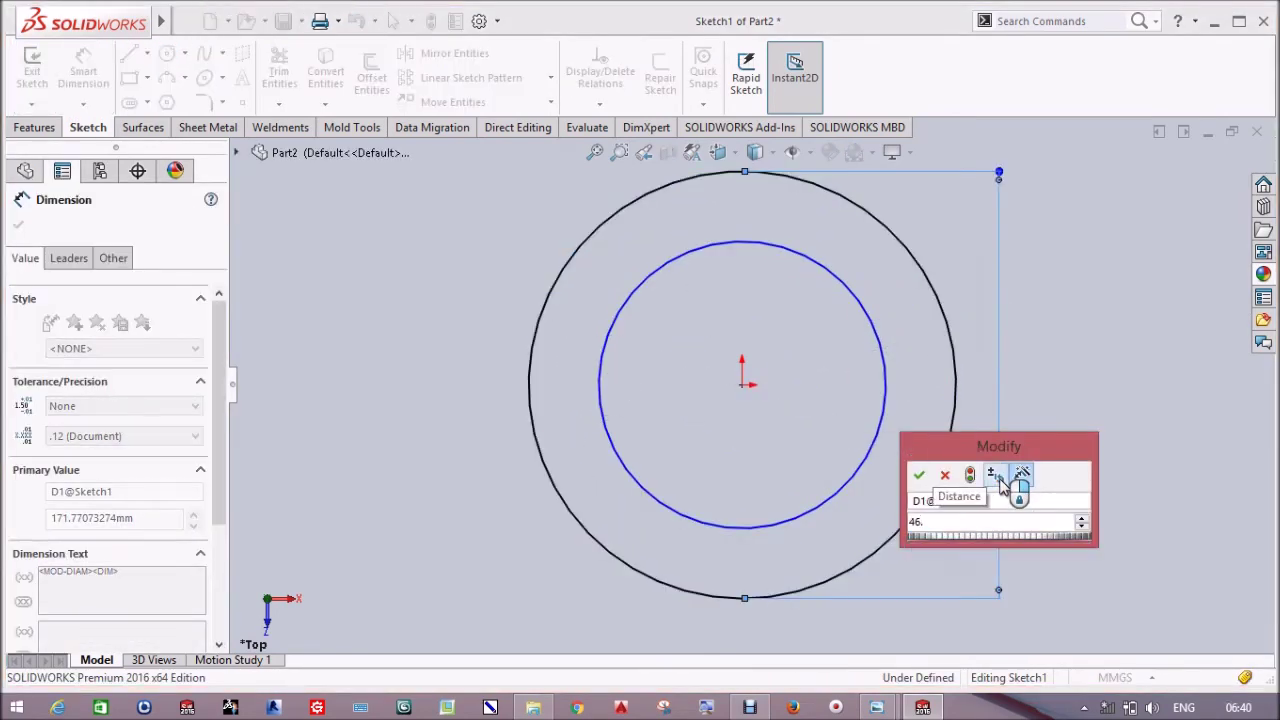
pyautogui.write('5*2')
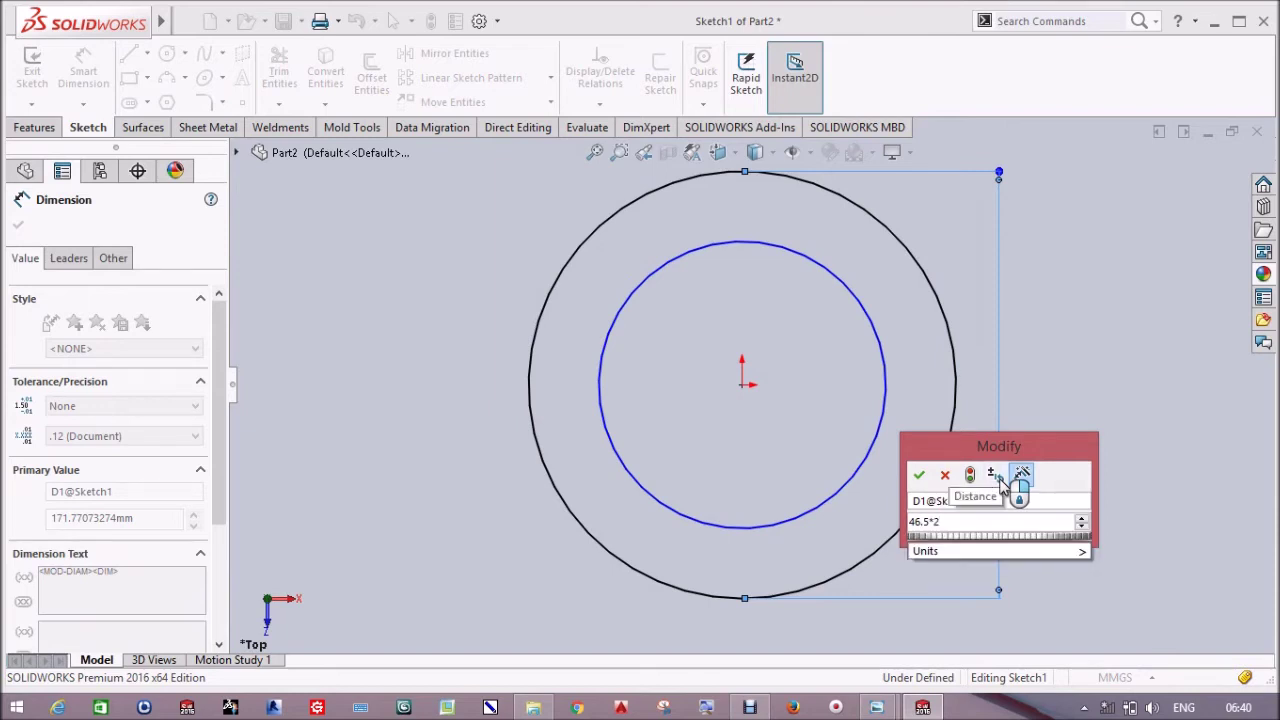
pyautogui.press('Return')
pyautogui.click(893, 448)
pyautogui.click(900, 458)
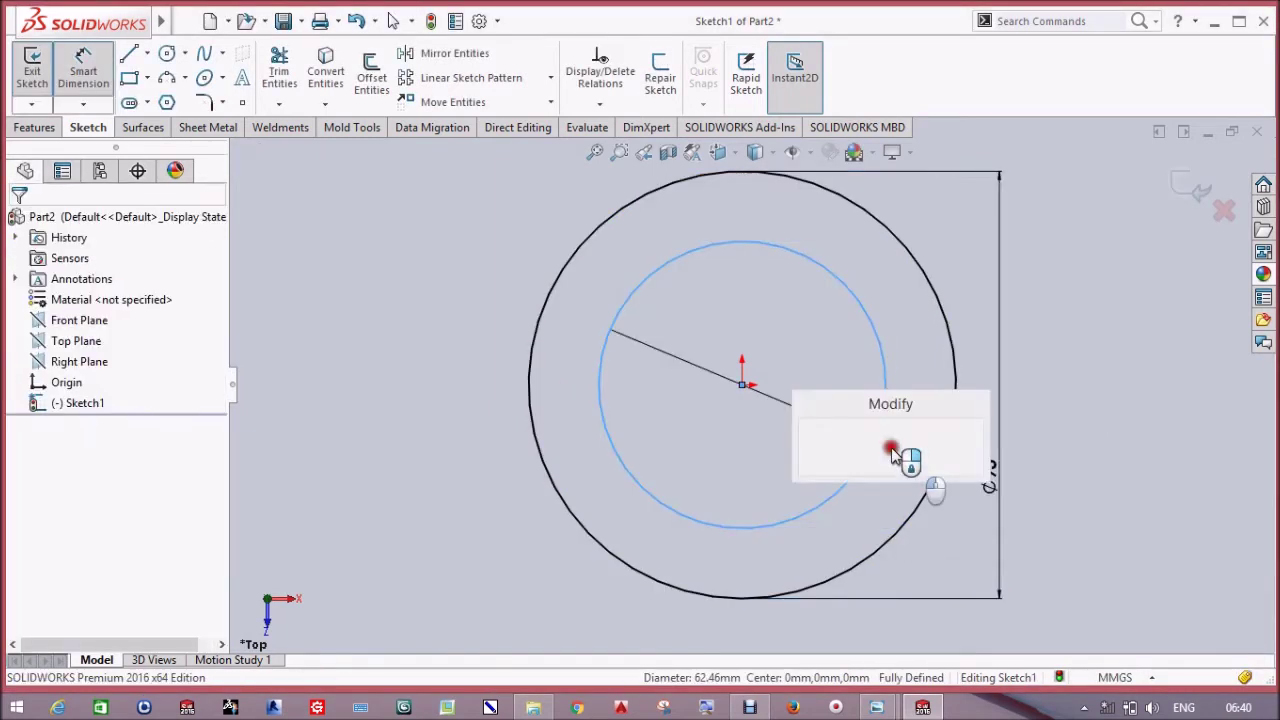
pyautogui.write('42.5')
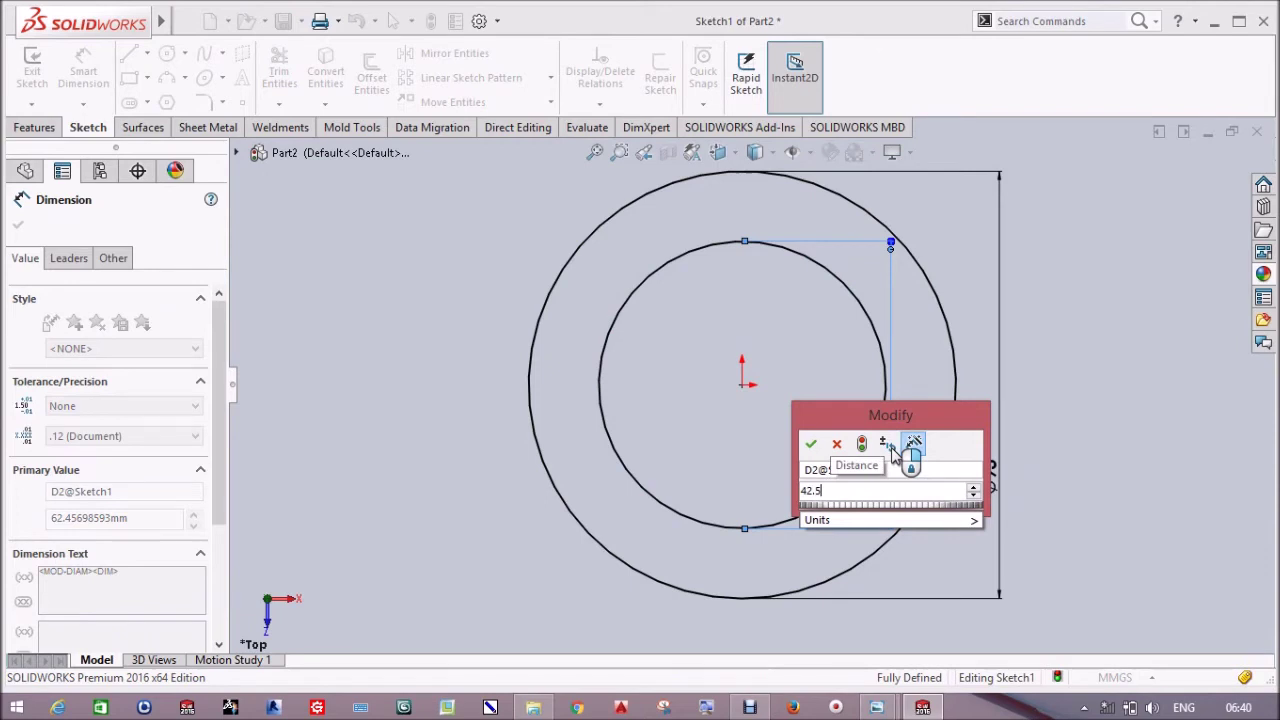
pyautogui.write('*2')
pyautogui.press('Return')
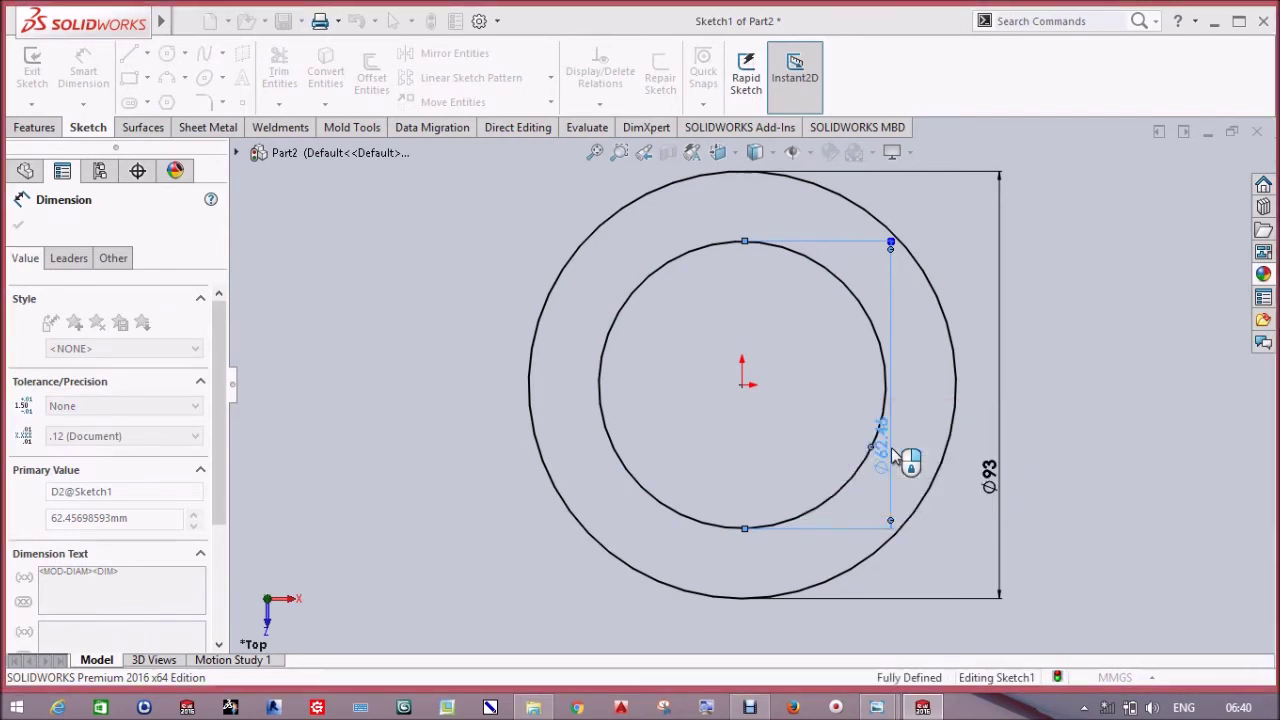
pyautogui.press('Escape')
pyautogui.click(1199, 189)
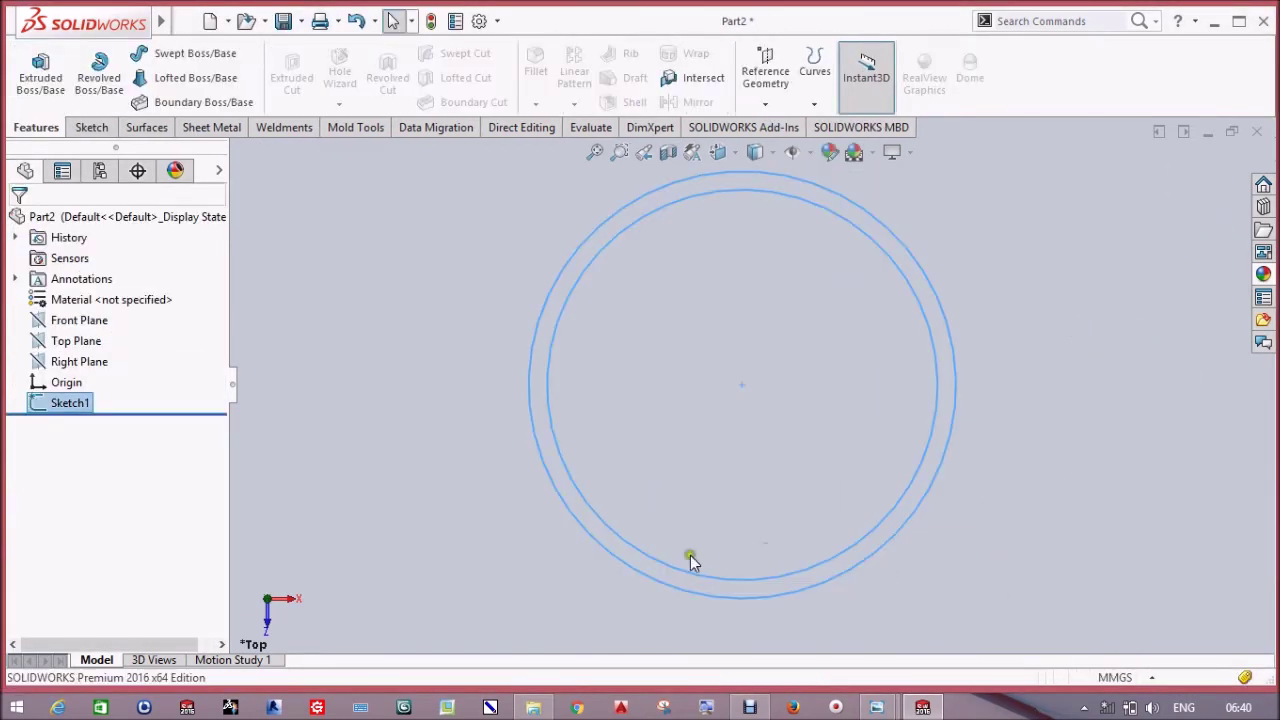
# Step: Extrude the ring sketch Mid Plane to 3 mm as Boss-Extrude1
pyautogui.click(40, 72)
pyautogui.click(127, 340)
pyautogui.click(120, 416)
pyautogui.moveTo(876, 707)
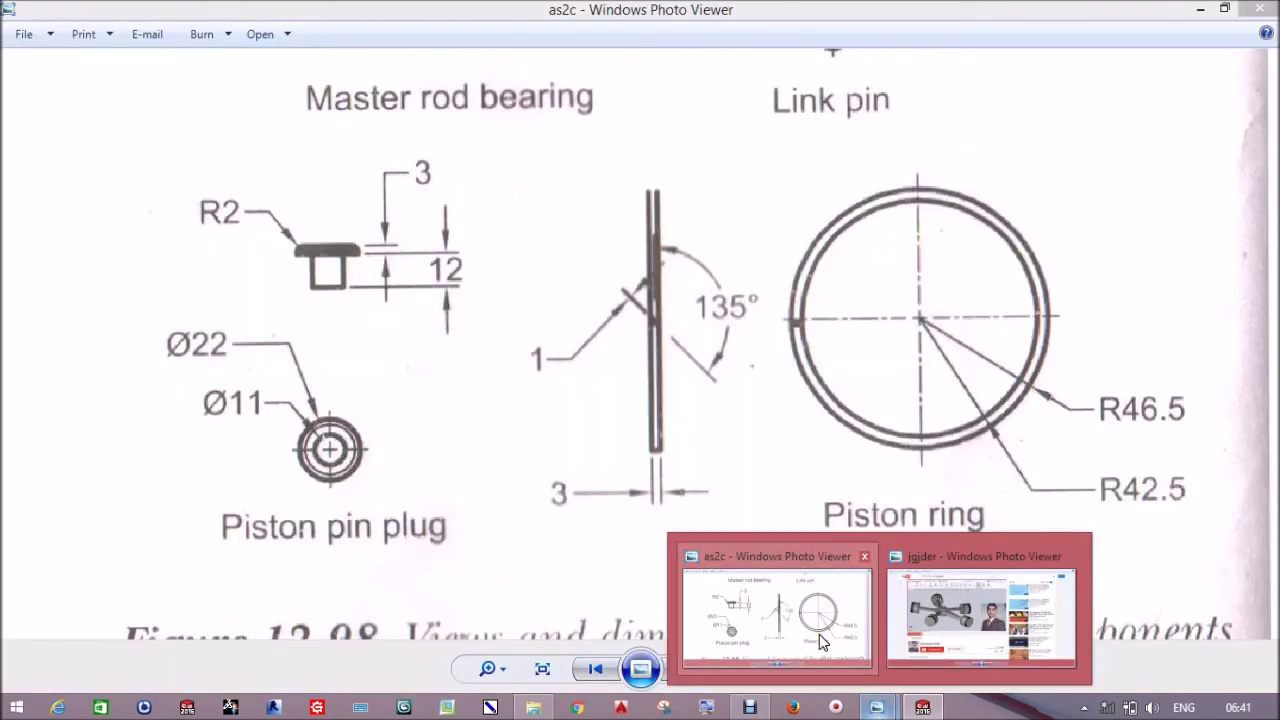
pyautogui.click(819, 634)
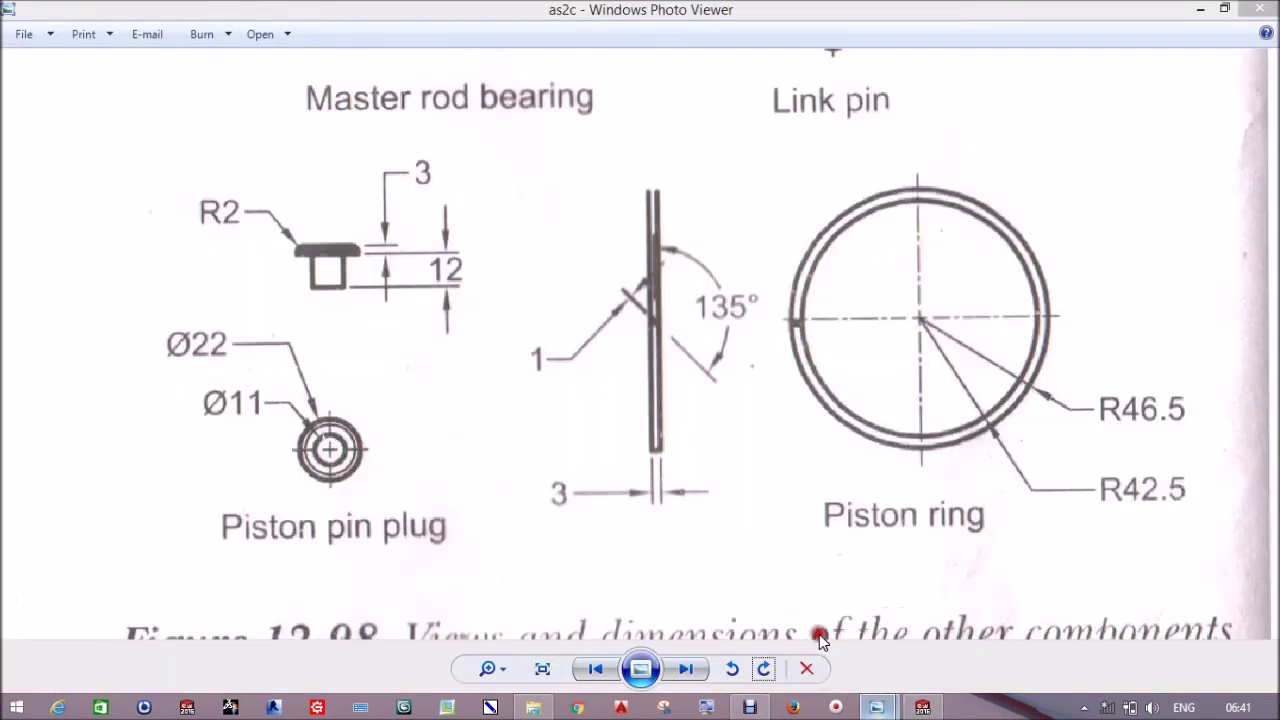
pyautogui.click(1197, 10)
pyautogui.doubleClick(104, 405)
pyautogui.write('3')
pyautogui.press('Return')
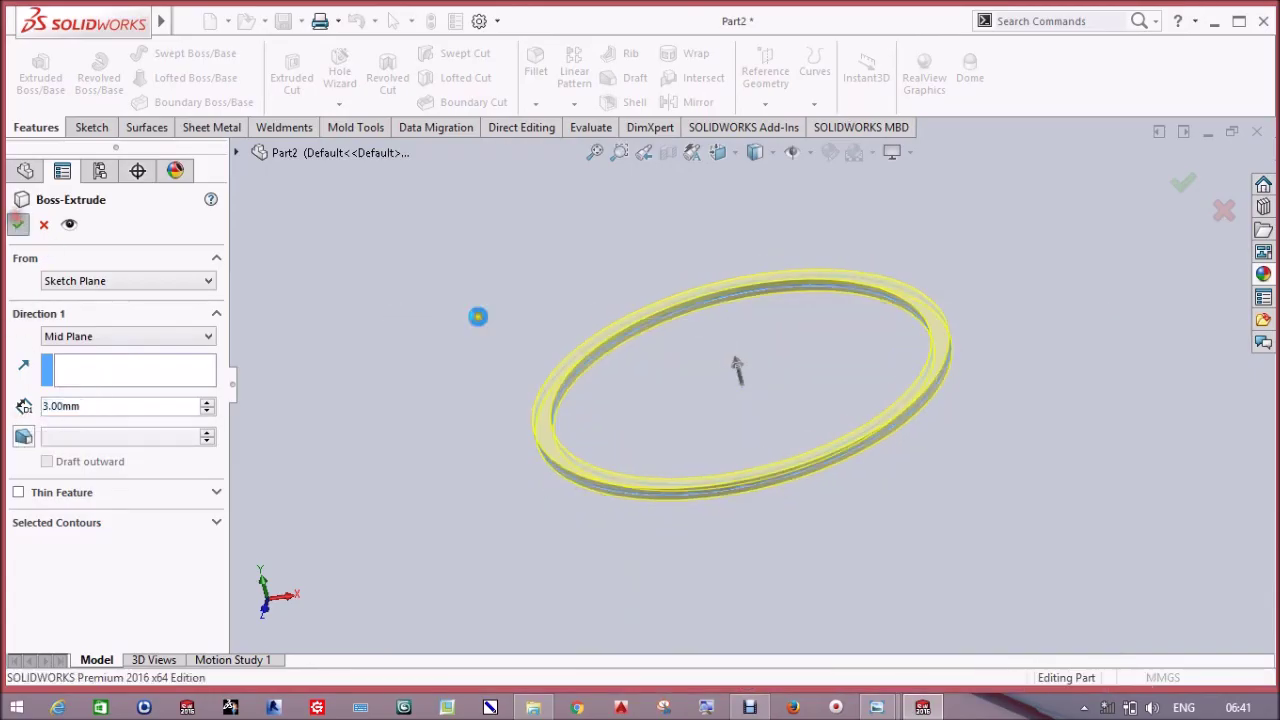
pyautogui.rightClick(480, 349)
# Step: Start Sketch2 on the Right Plane viewed face-on, and bring up the reference drawing
pyautogui.click(79, 361)
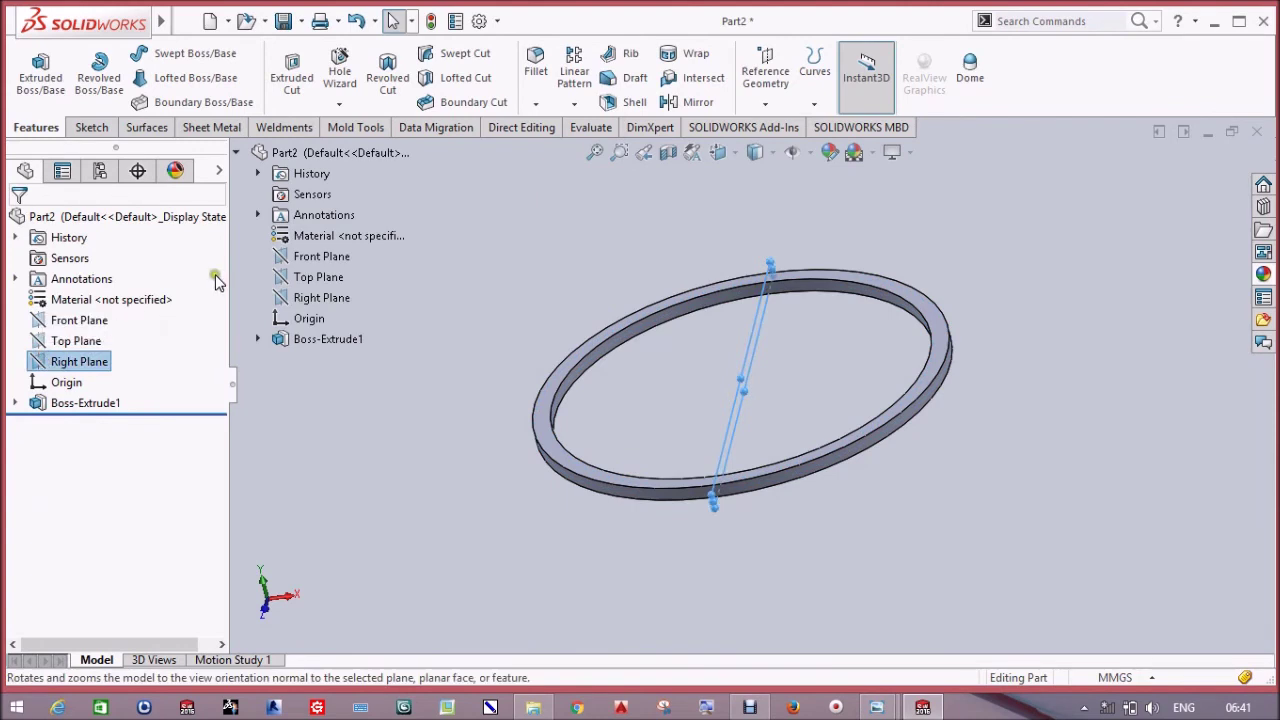
pyautogui.click(83, 338)
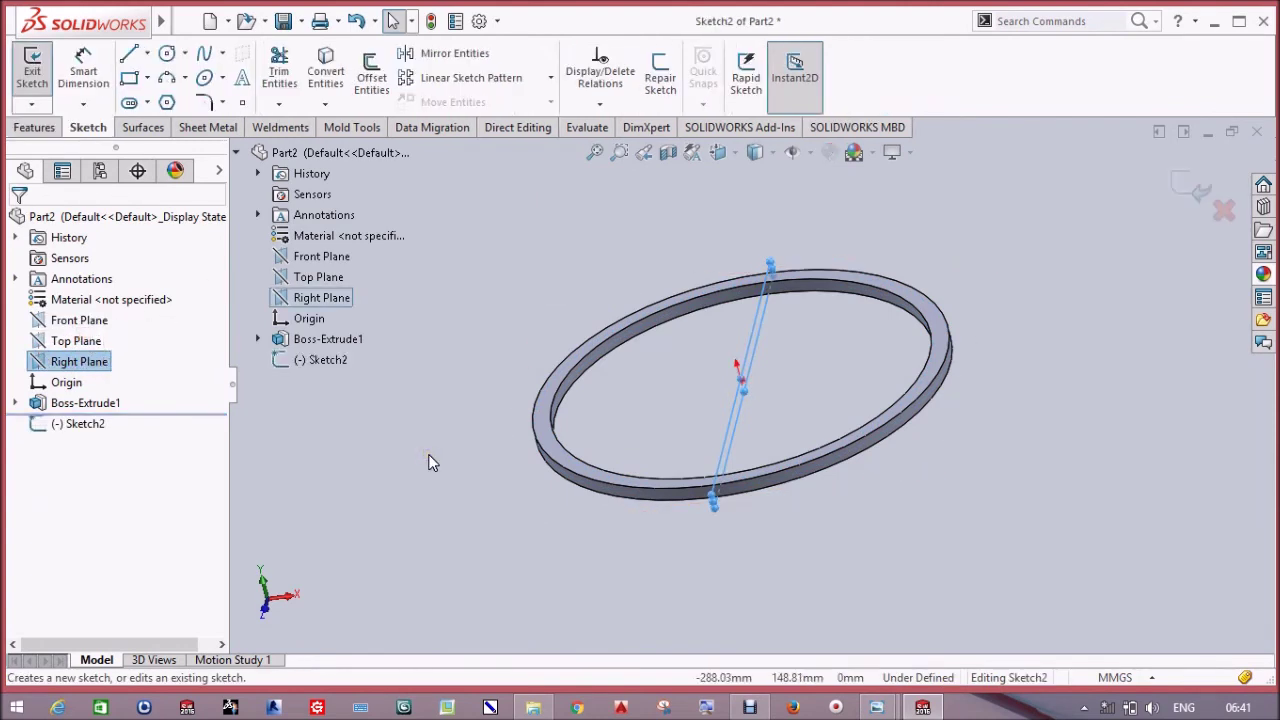
pyautogui.click(809, 530)
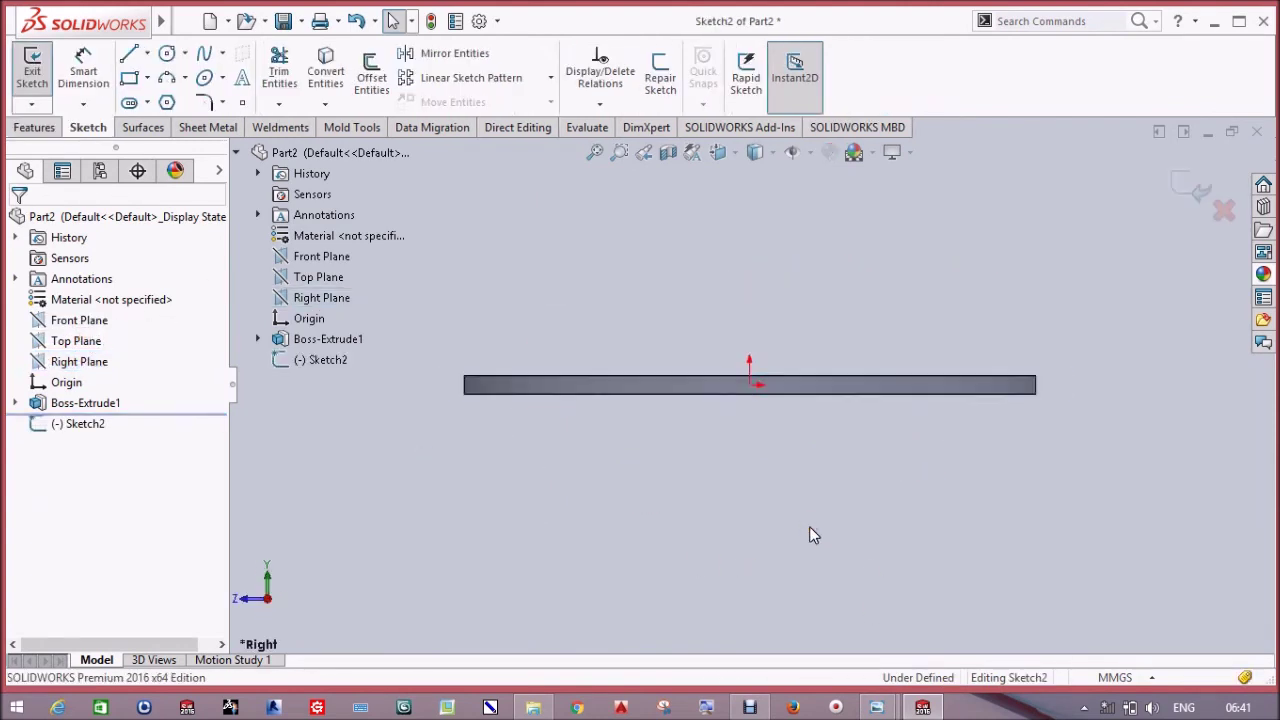
pyautogui.moveTo(876, 707)
pyautogui.click(840, 620)
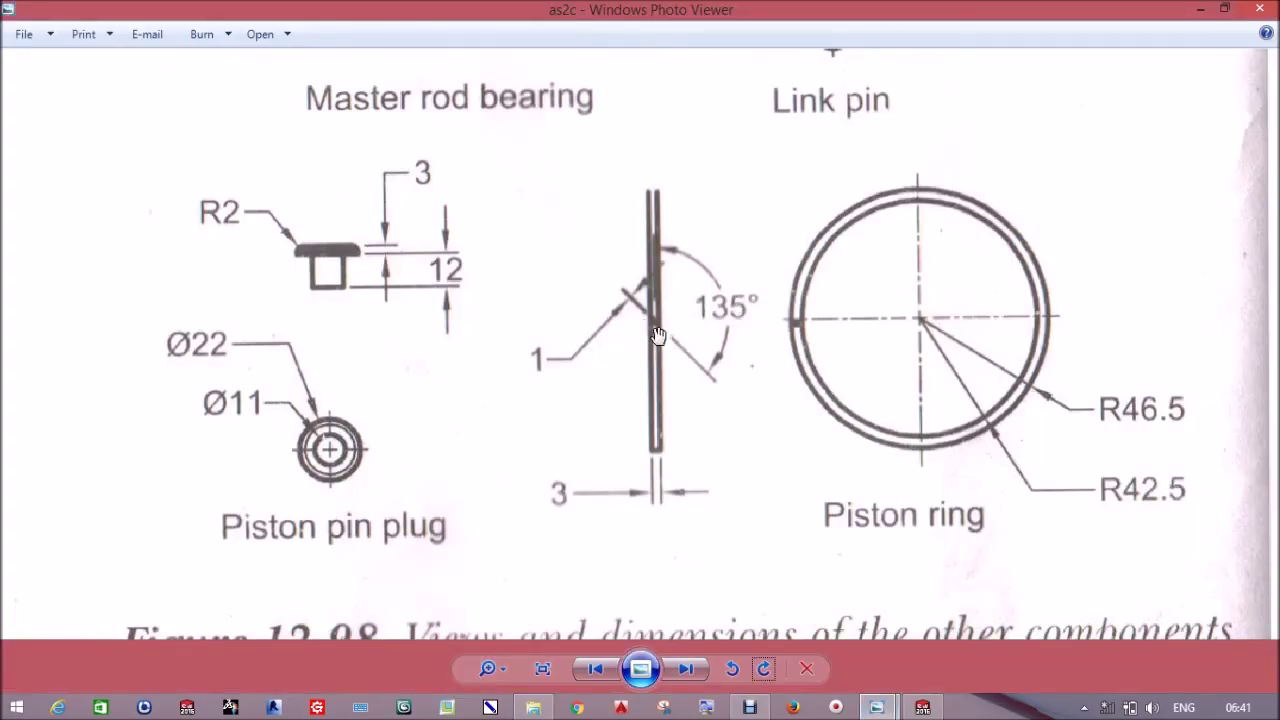
# Step: Zoom and pan the drawing to the piston ring's 135° gap detail, then minimize the viewer
pyautogui.scroll(2, 657, 336)
pyautogui.scroll(-4, 685, 332)
pyautogui.scroll(3, 882, 302)
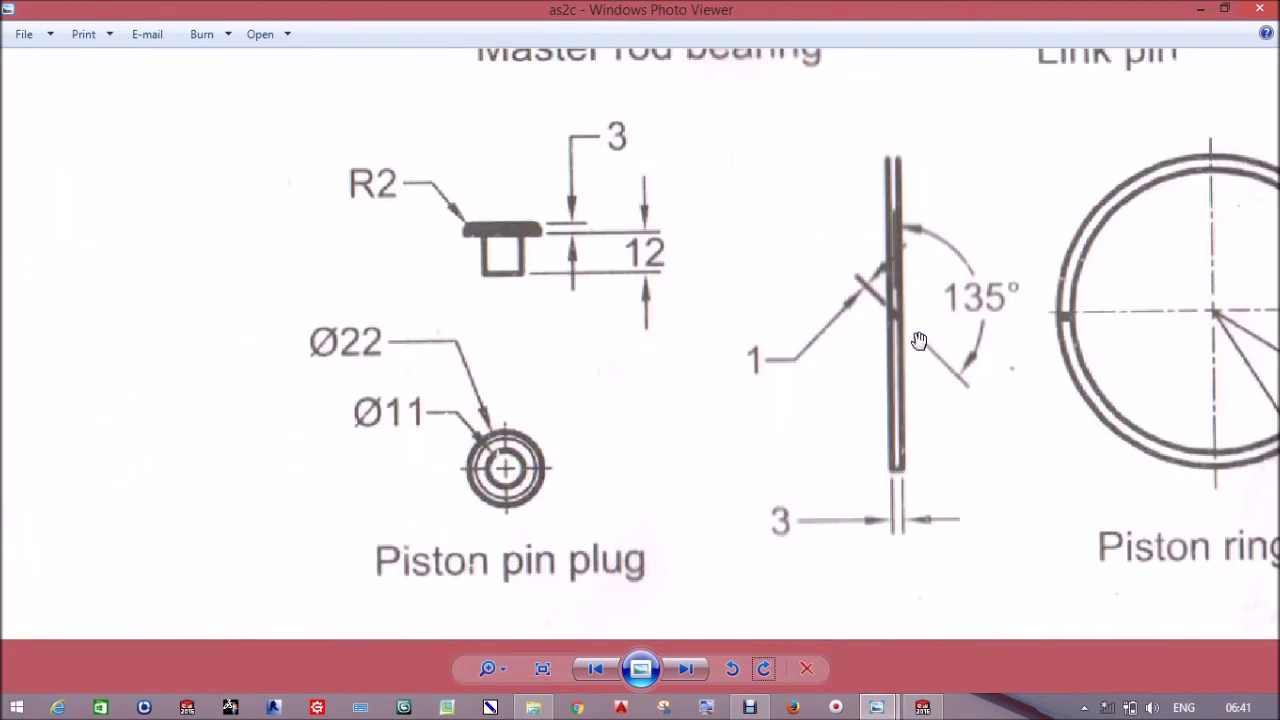
pyautogui.scroll(1, 943, 342)
pyautogui.moveTo(930, 350); pyautogui.dragTo(397, 342)
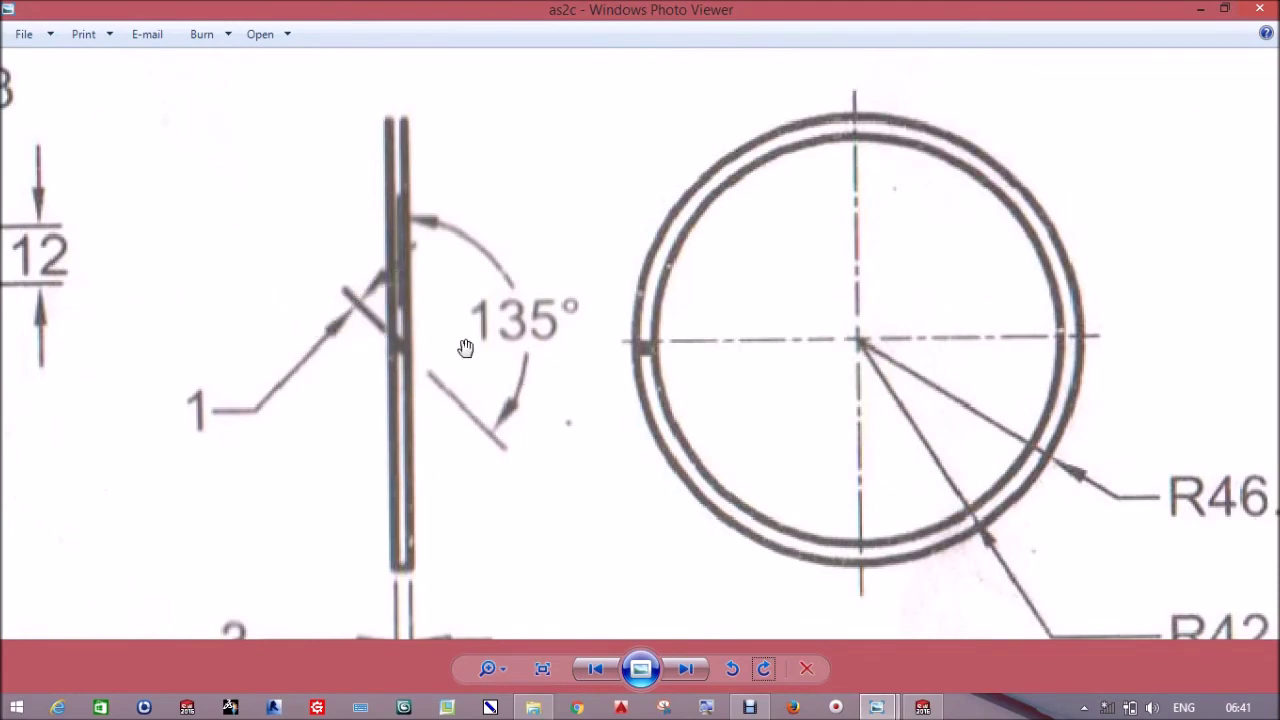
pyautogui.click(1200, 9)
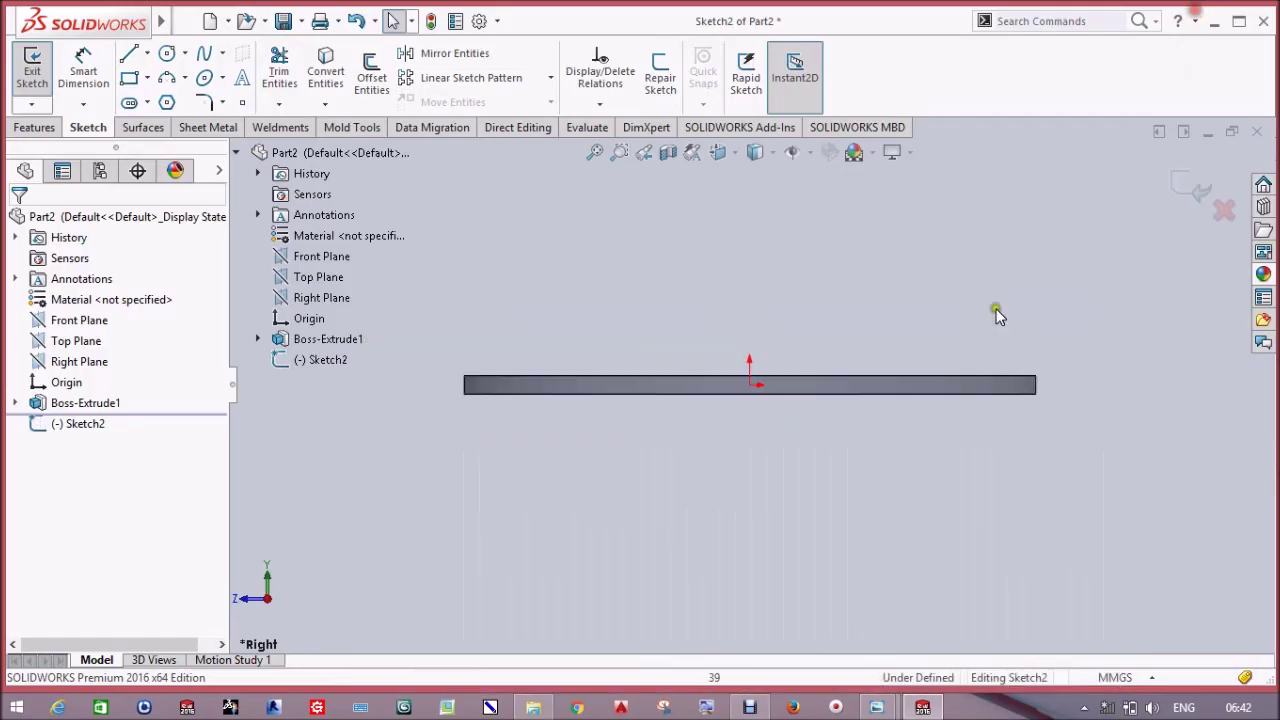
# Step: Draw a narrow 3 Point Center Rectangle at the origin and dimension its slot width
pyautogui.click(147, 78)
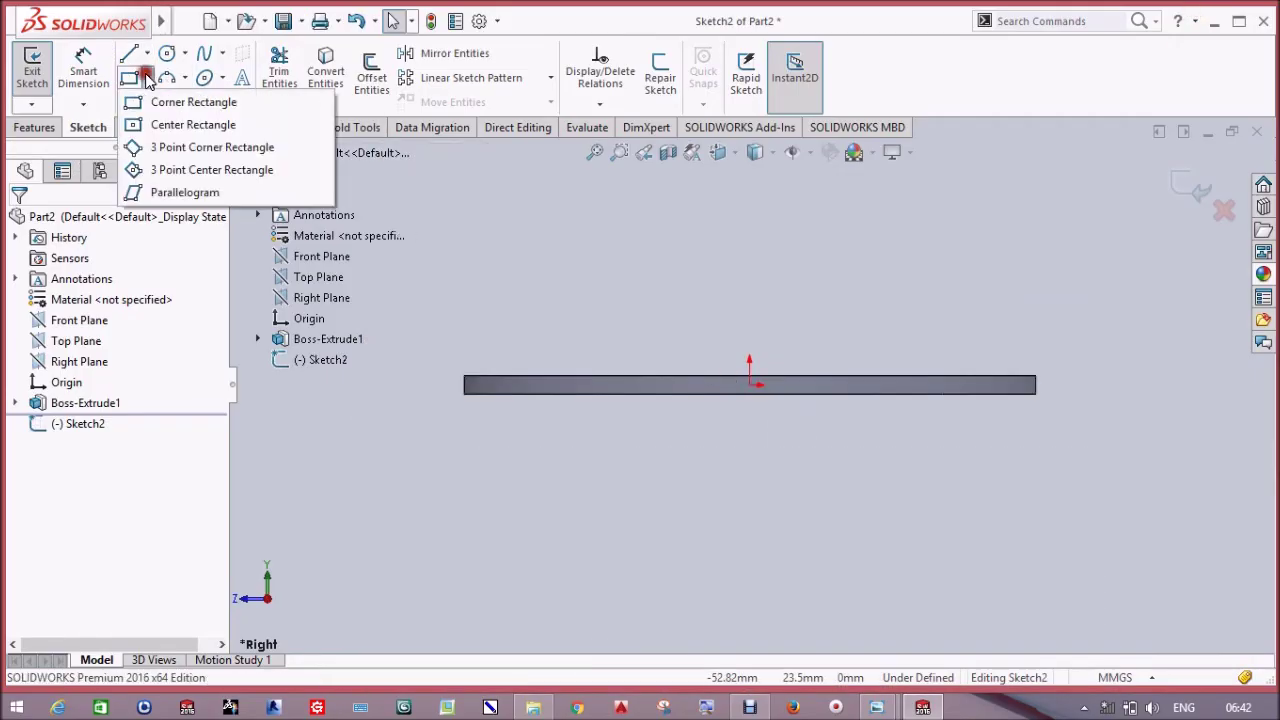
pyautogui.click(200, 168)
pyautogui.click(750, 385)
pyautogui.click(844, 464)
pyautogui.click(848, 461)
pyautogui.press('d')
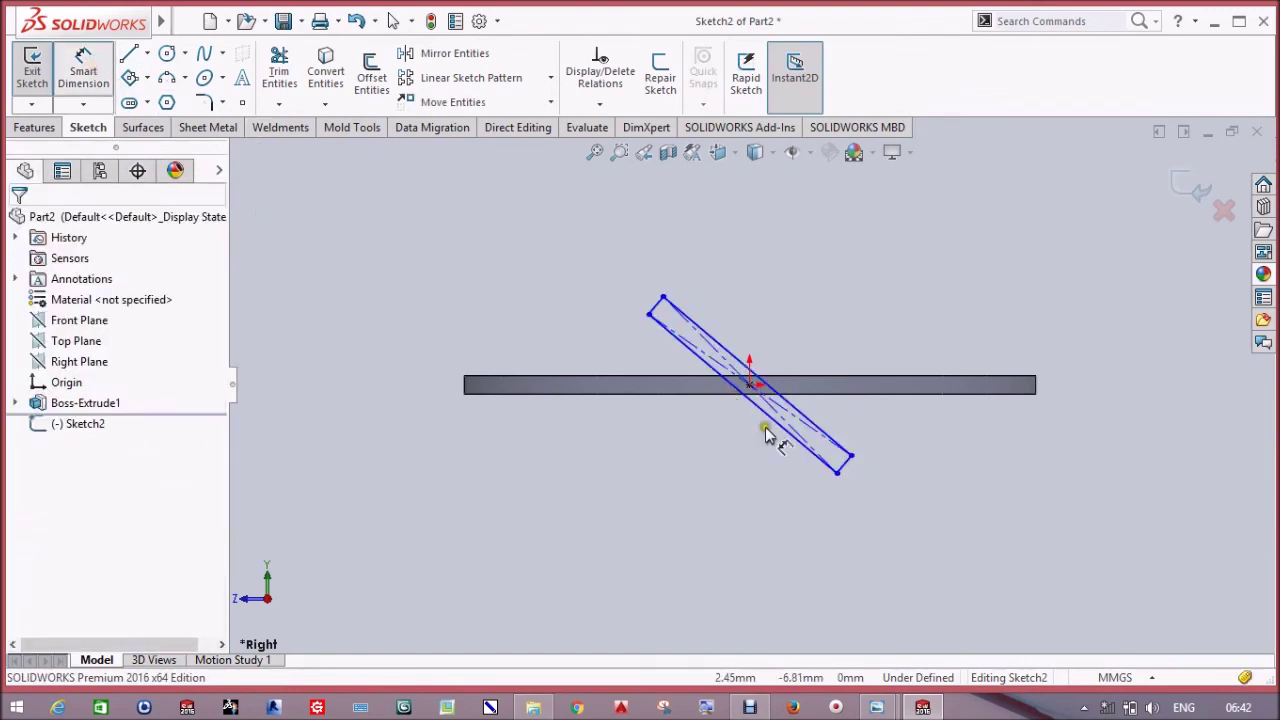
pyautogui.click(826, 436)
pyautogui.click(886, 520)
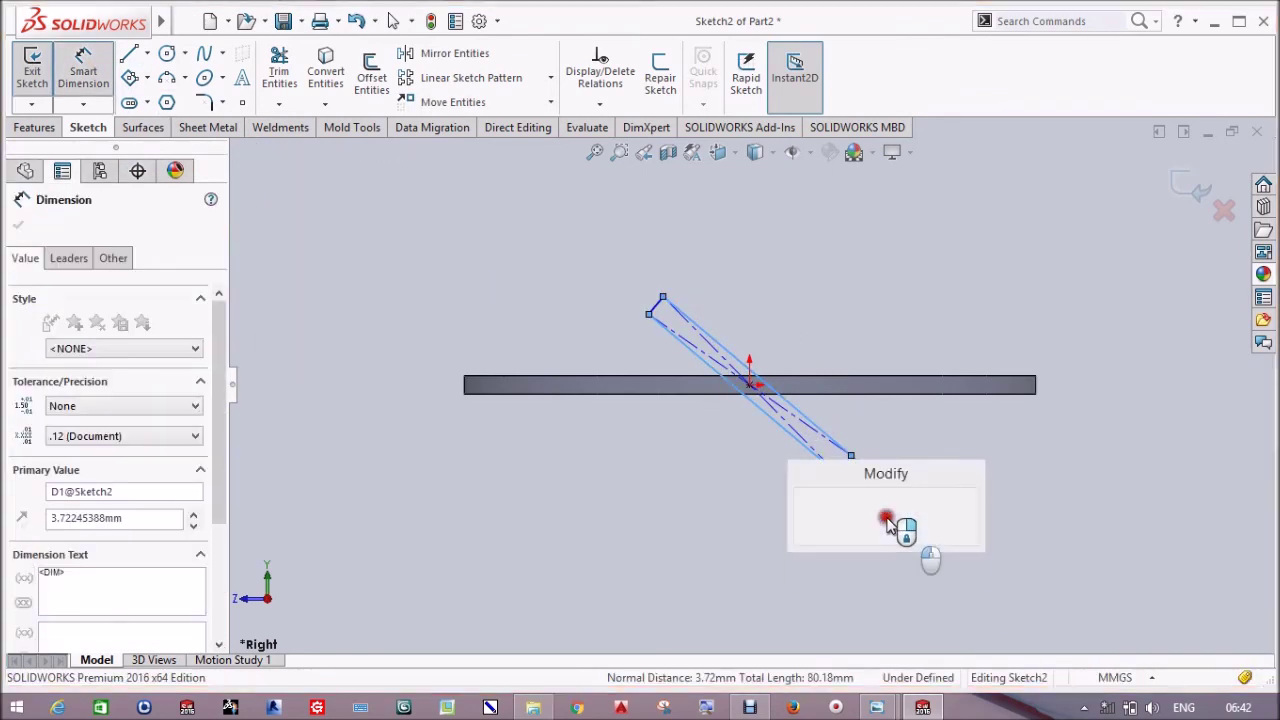
pyautogui.press('Return')
# Step: Dimension the rectangle's angle to the ring edge as 135°
pyautogui.scroll(-5, 790, 345)
pyautogui.click(651, 449)
pyautogui.click(766, 451)
pyautogui.click(745, 418)
pyautogui.write('135')
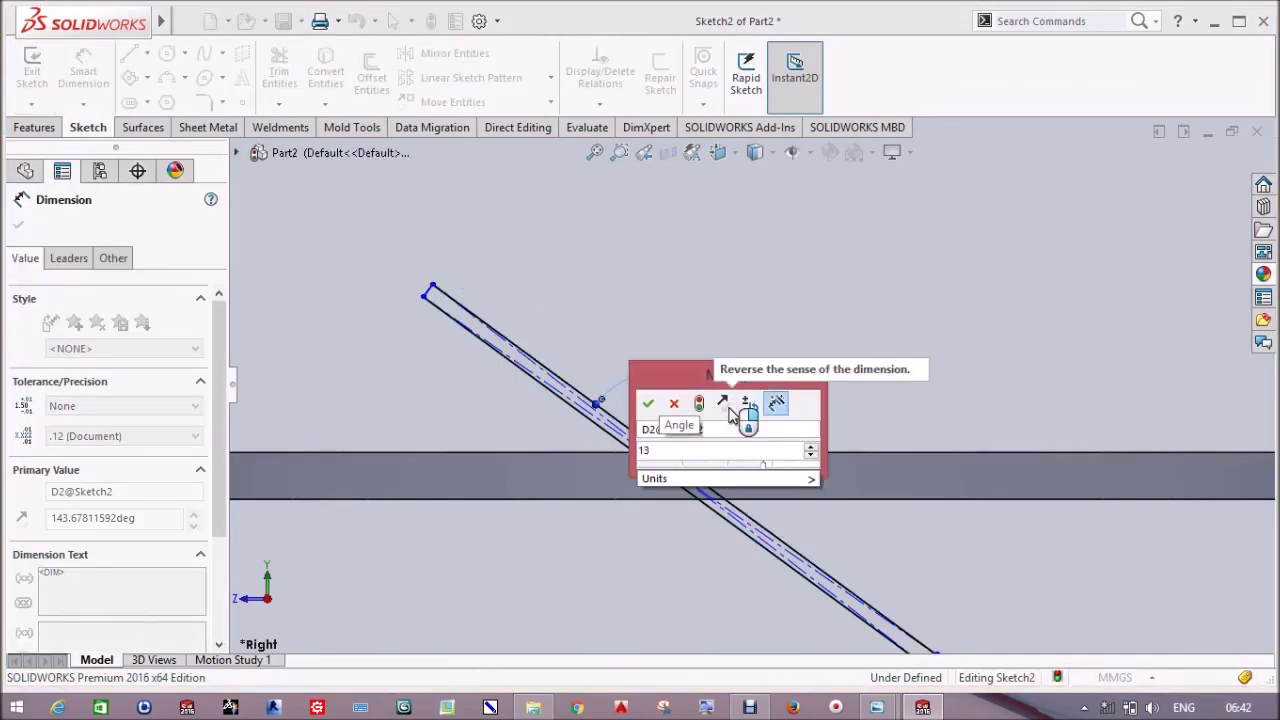
pyautogui.press('Return')
# Step: Extrude-cut the slot through the ring as Cut-Extrude1, leaving a slanted gap
pyautogui.hotkey('ctrl', 'b')
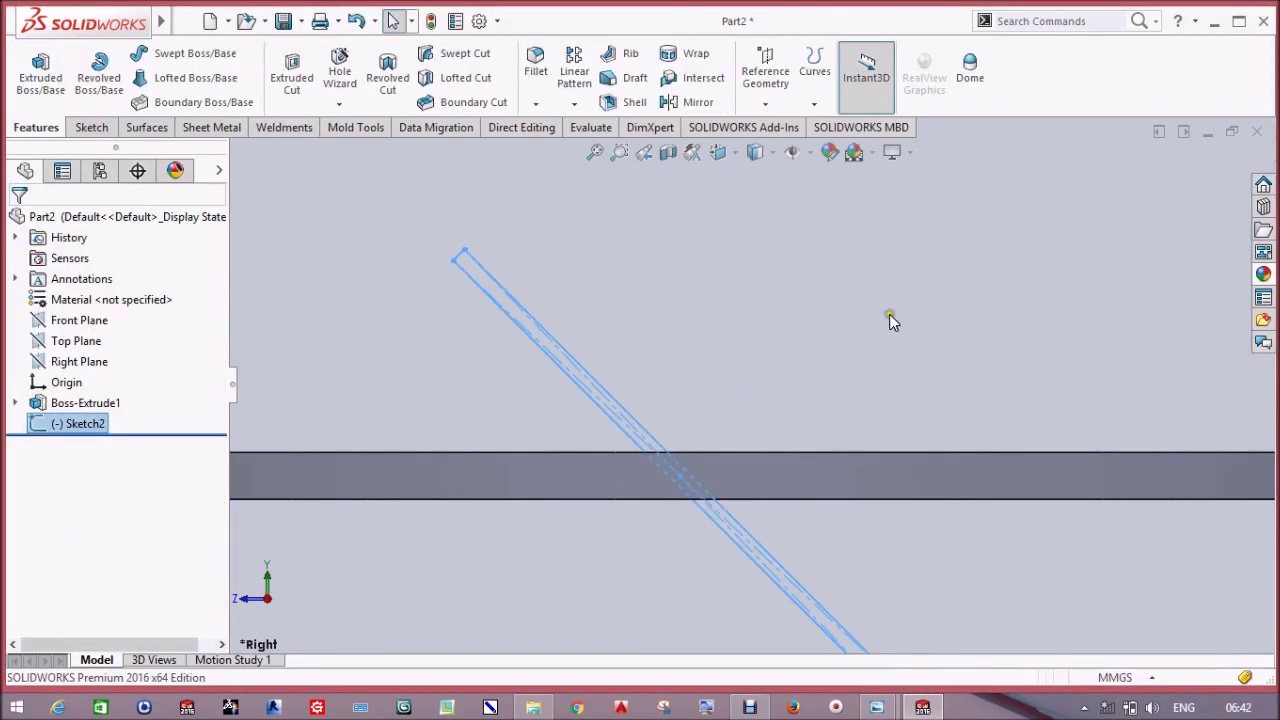
pyautogui.click(291, 78)
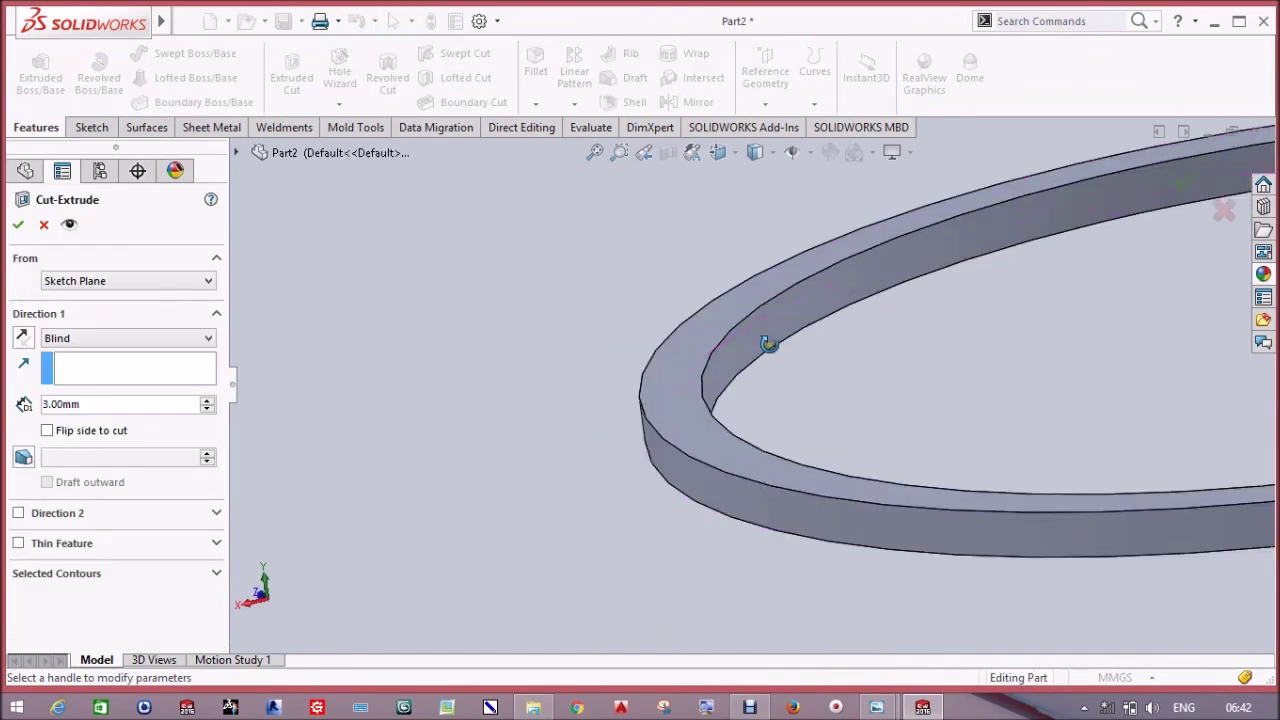
pyautogui.moveTo(769, 383); pyautogui.dragTo(1120, 307)
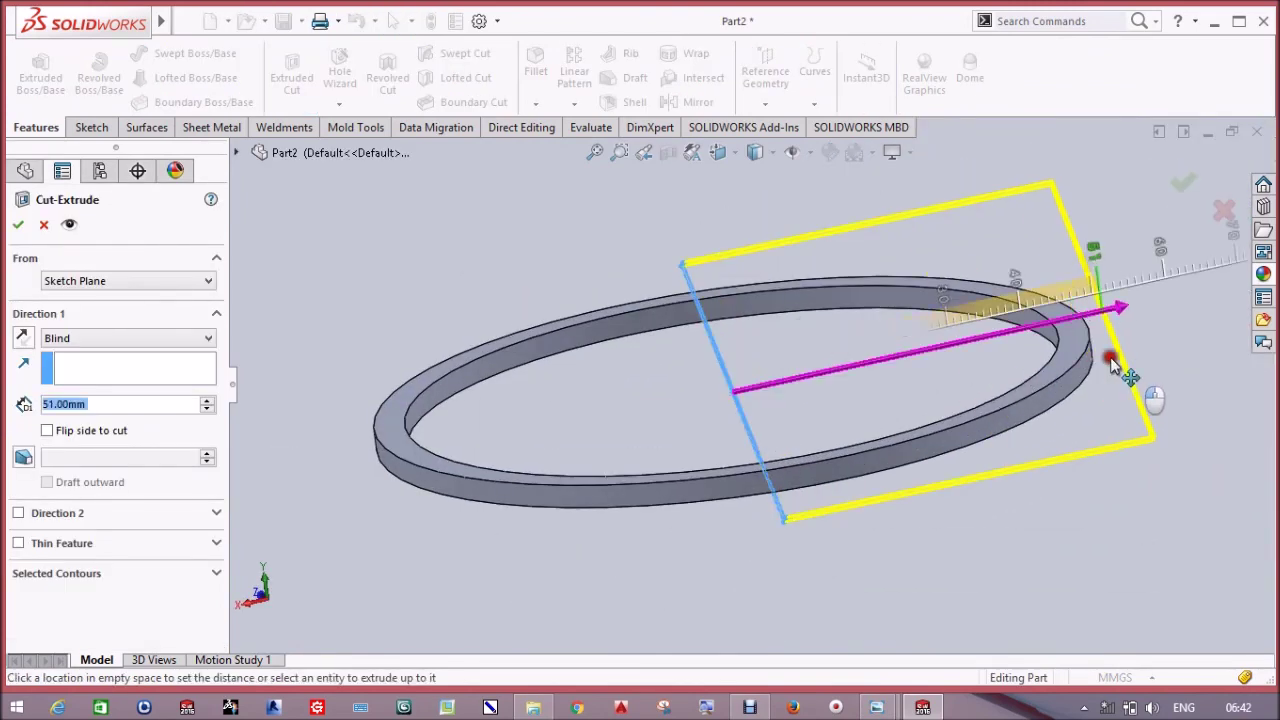
pyautogui.click(1183, 182)
pyautogui.moveTo(970, 288); pyautogui.dragTo(1090, 320, button='middle')
pyautogui.click(1263, 273)
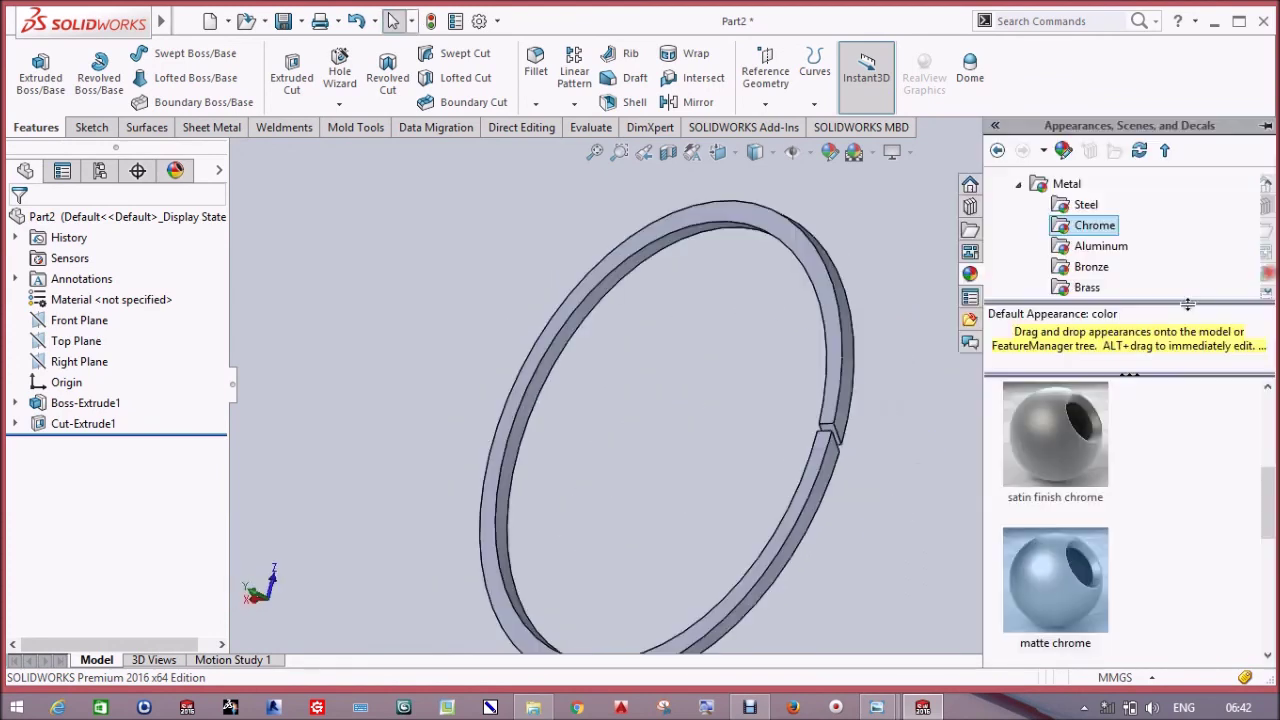
# Step: Browse the Titanium and Tungsten metal appearances and turn the ring toward the viewer
pyautogui.scroll(-3, 1145, 248)
pyautogui.click(1100, 225)
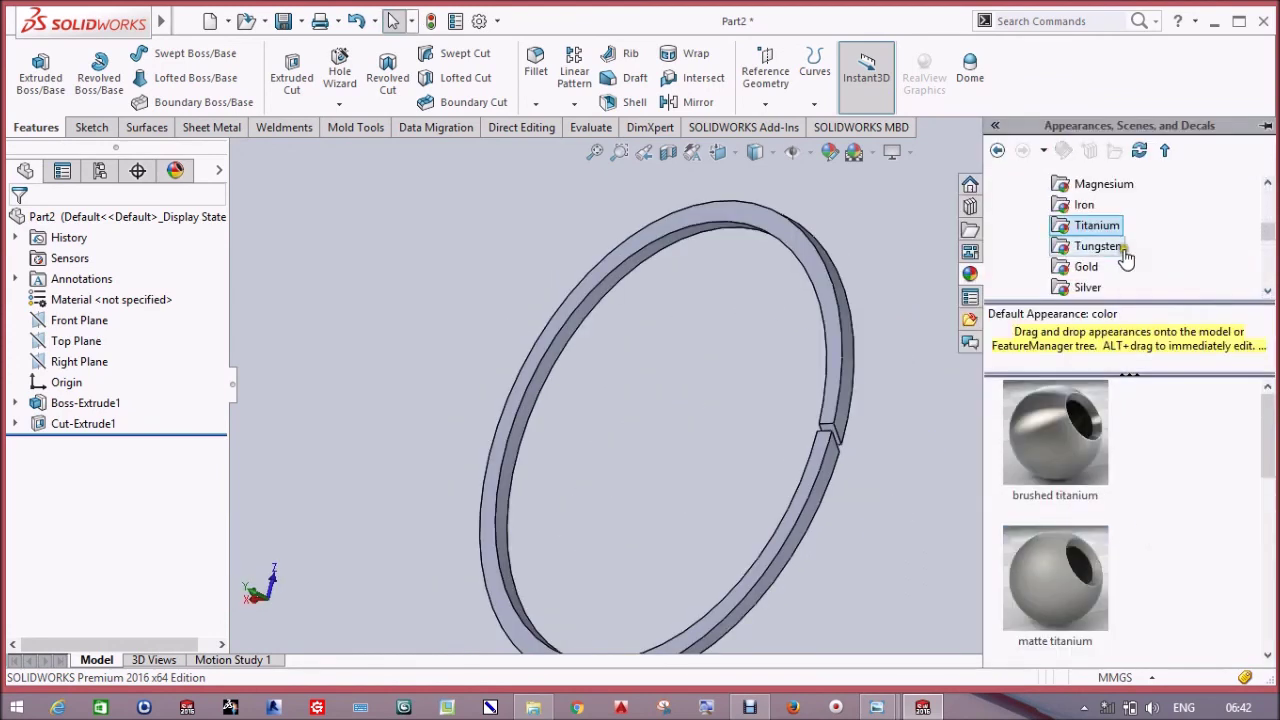
pyautogui.click(1110, 246)
pyautogui.moveTo(1023, 397); pyautogui.dragTo(835, 400, button='right')
# Step: Save the part as 'ring' in the radial assembly folder
pyautogui.click(183, 21)
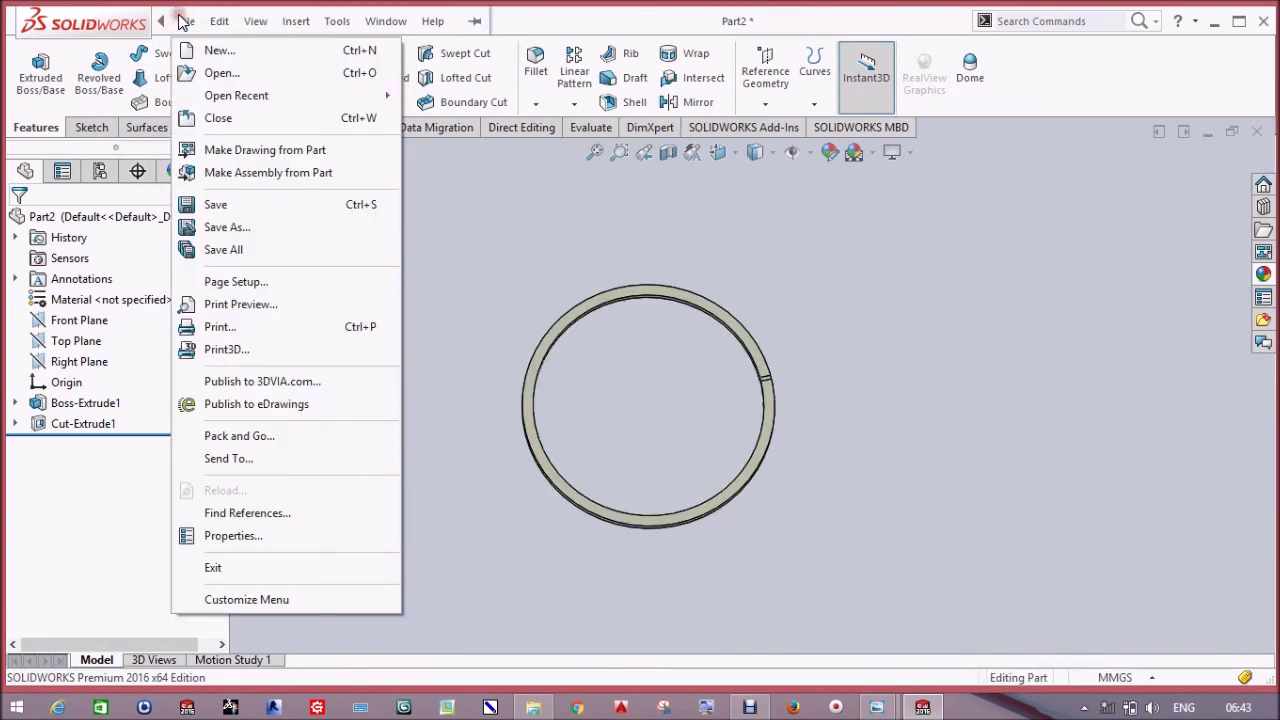
pyautogui.click(226, 231)
pyautogui.click(435, 270)
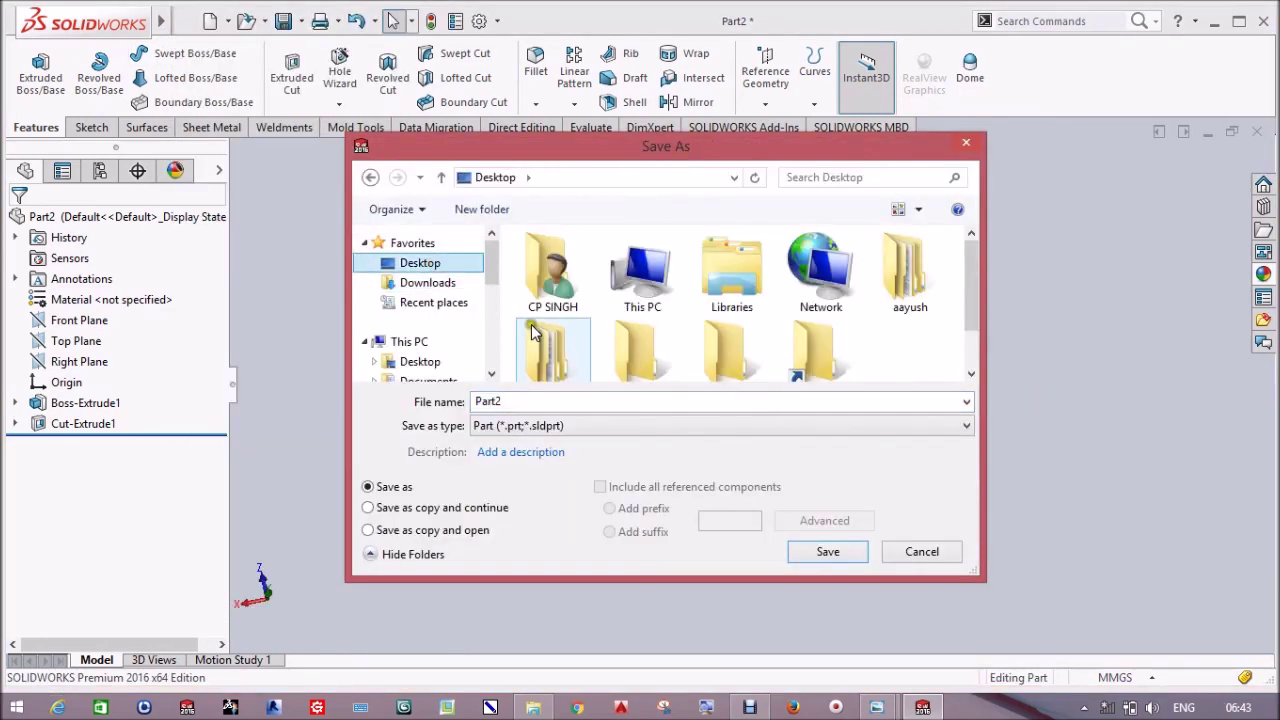
pyautogui.click(369, 177)
pyautogui.click(481, 402)
pyautogui.write('ring')
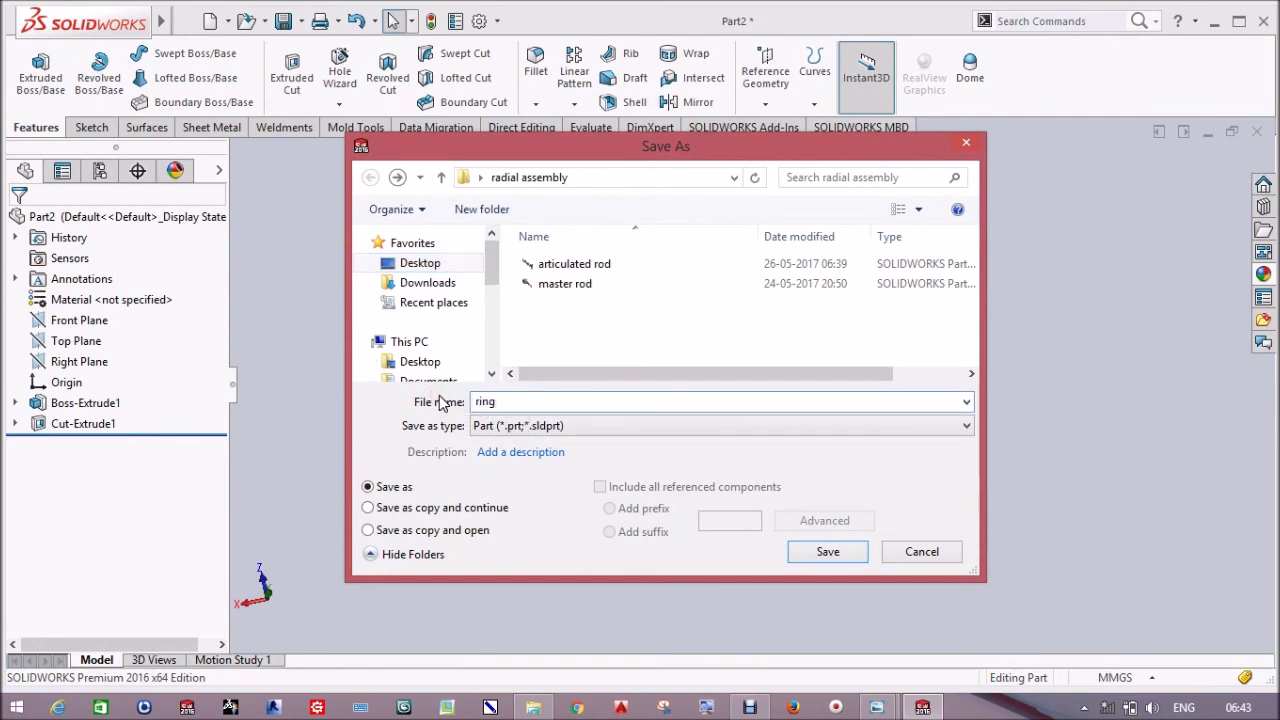
pyautogui.press('Return')
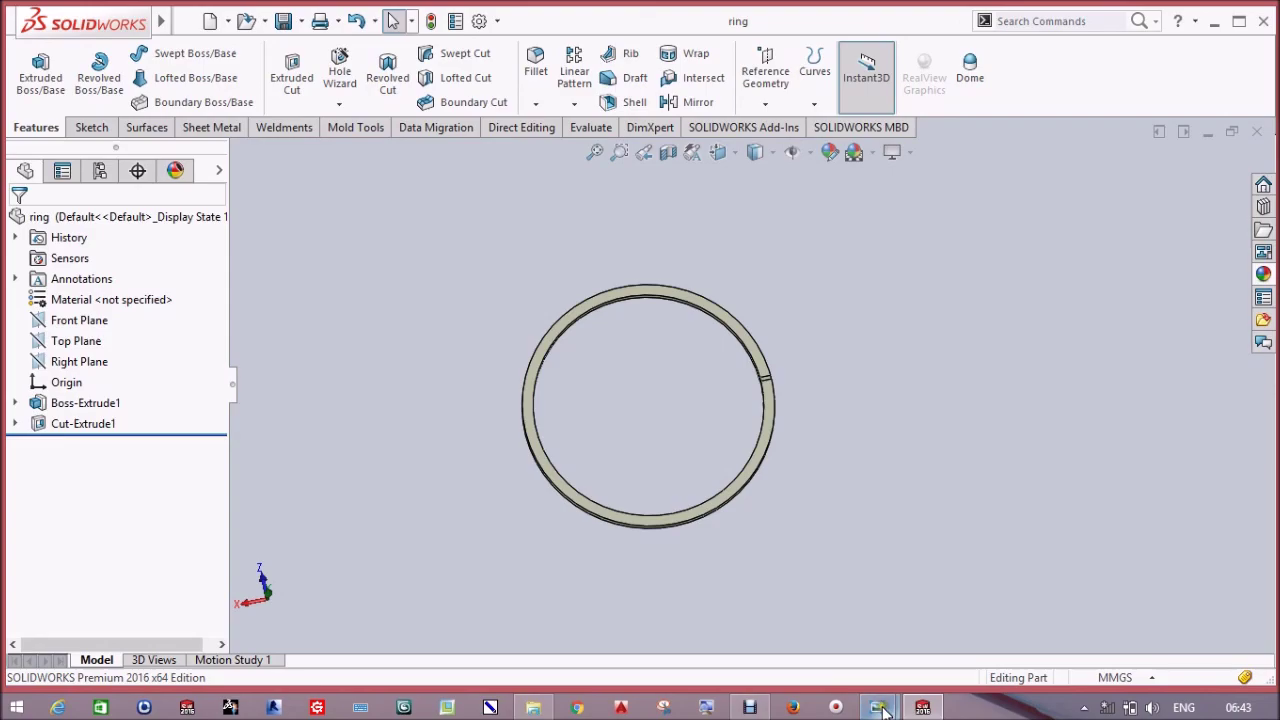
# Step: Bring up the jgjder image of the finished radial engine assembly in Photo Viewer
pyautogui.moveTo(877, 708)
pyautogui.click(938, 638)
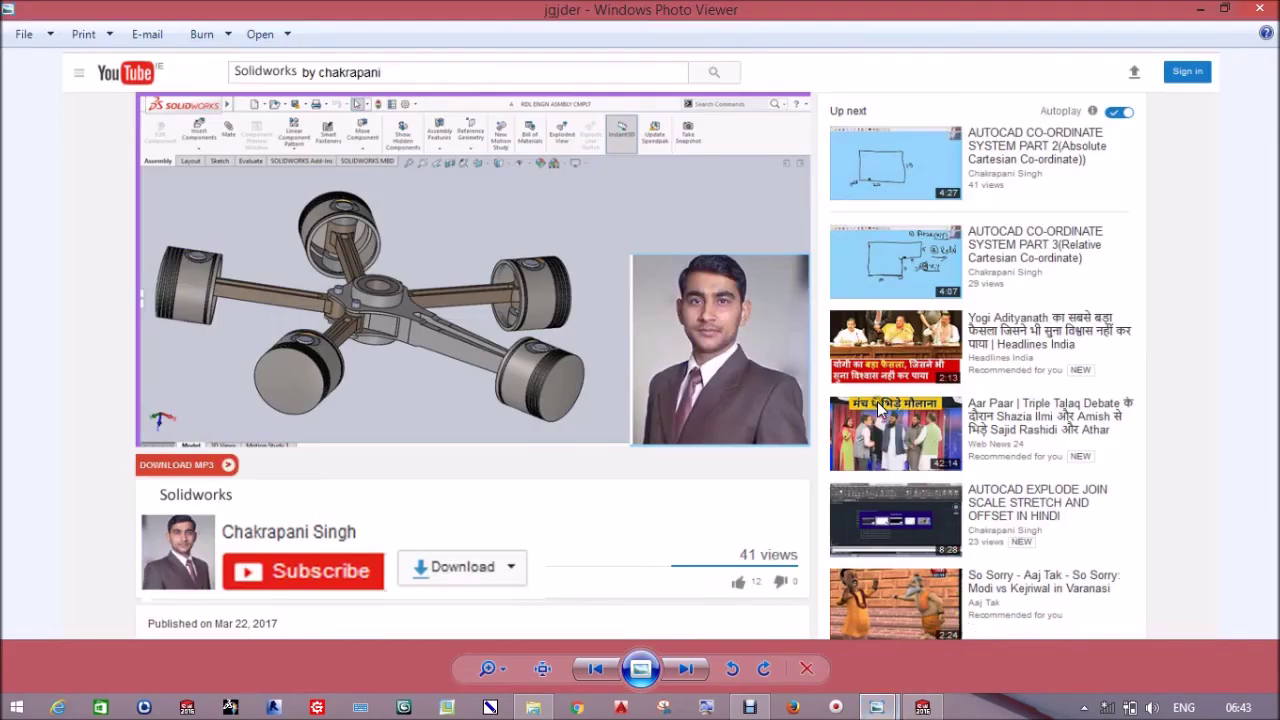